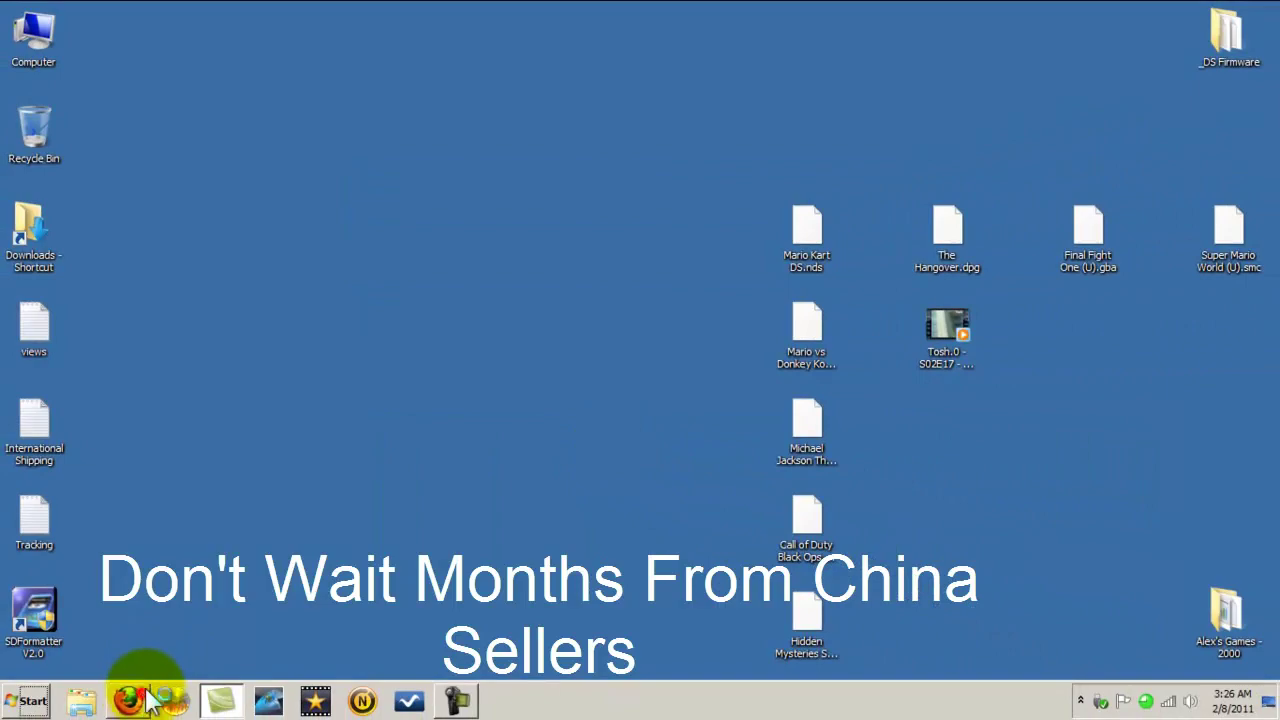
# Switch to Firefox and load eng.supercard.sc in the empty untitled tab
pyautogui.click(147, 700)
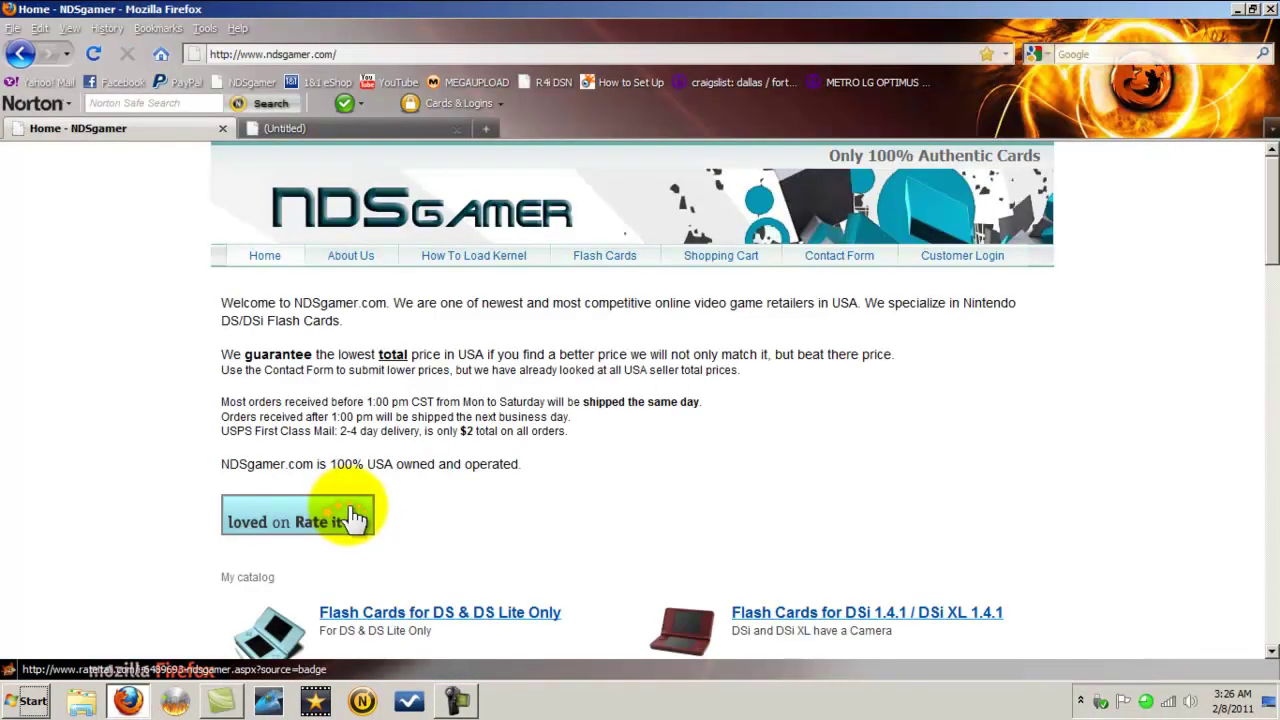
pyautogui.click(300, 128)
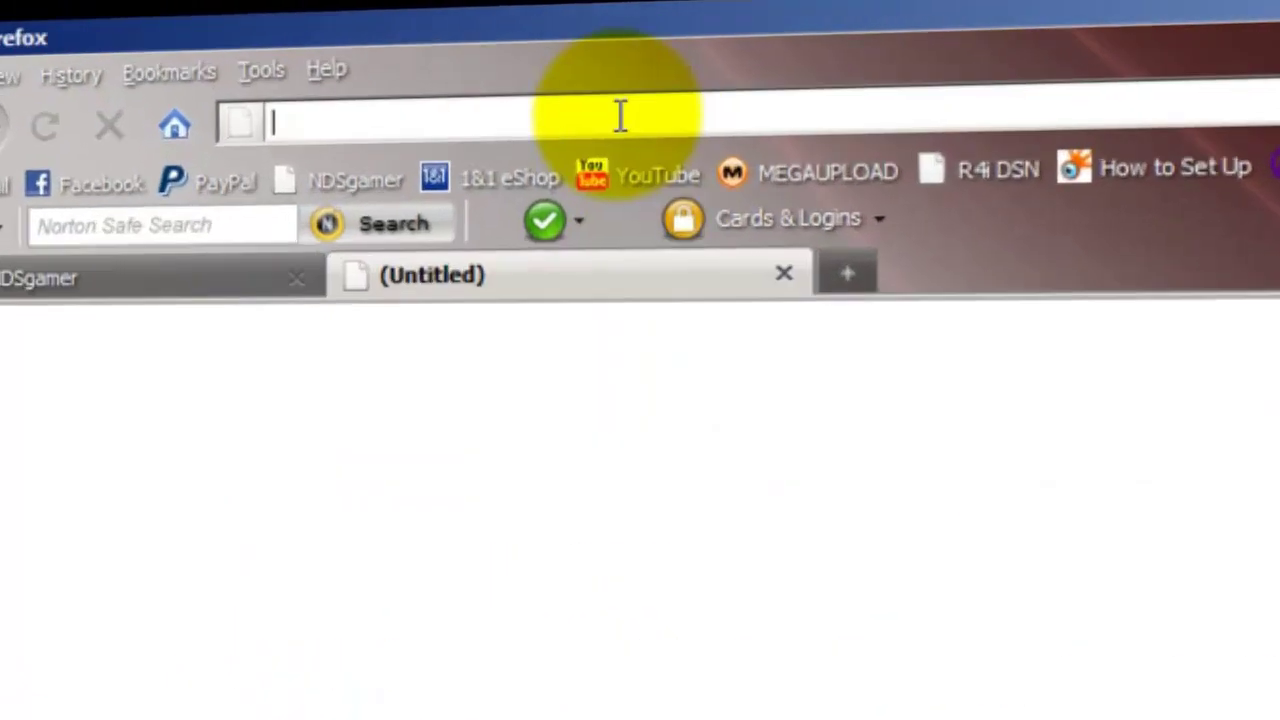
pyautogui.write('eng')
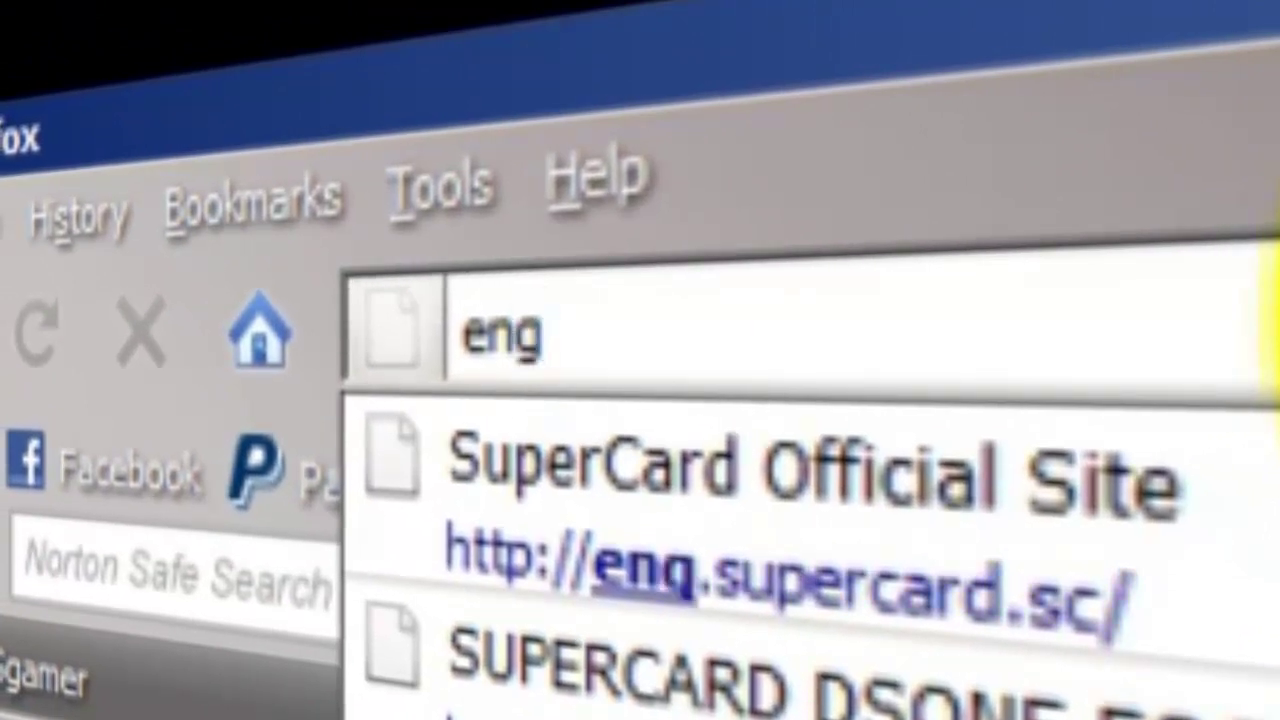
pyautogui.write('.supercard')
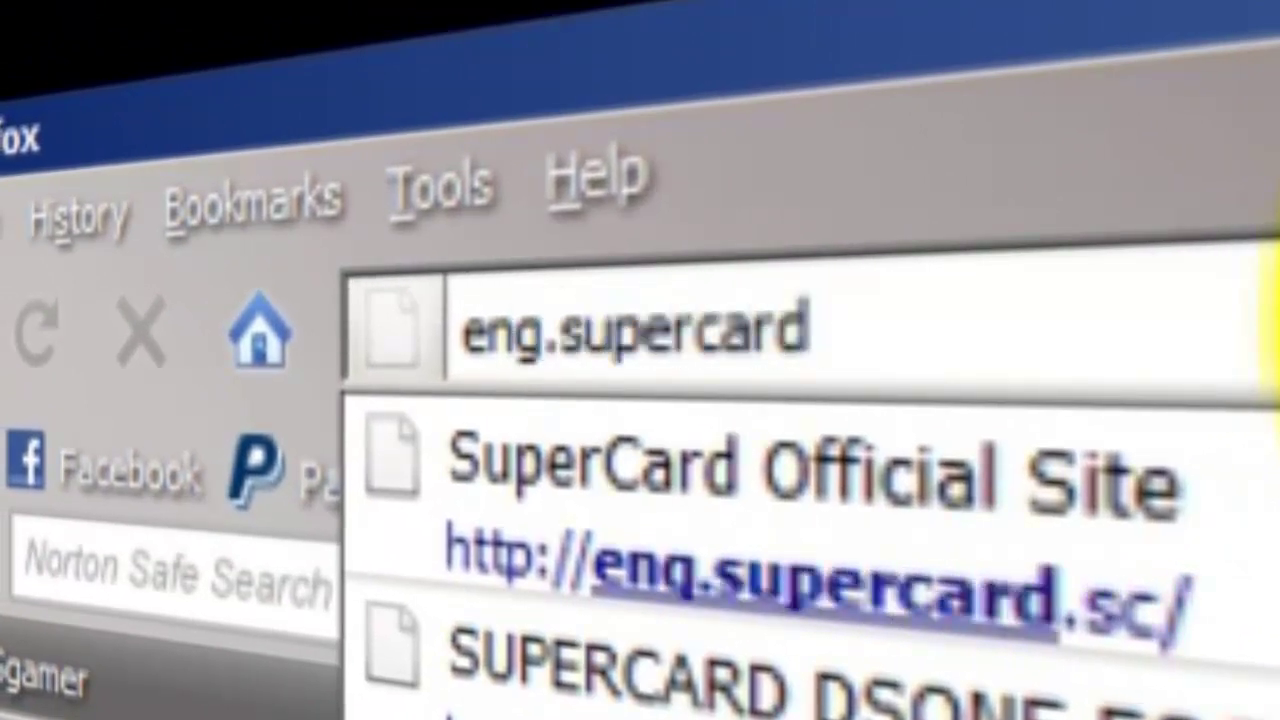
pyautogui.write('.sc')
pyautogui.press('Return')
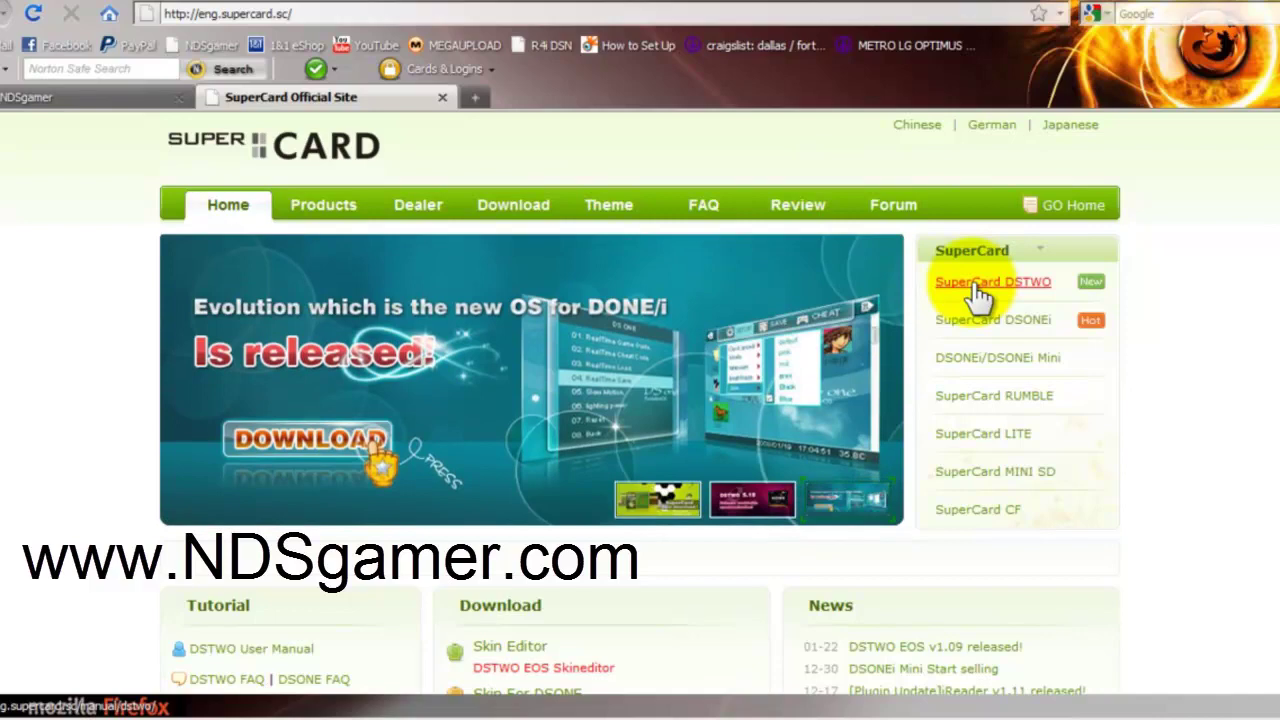
# Open the SuperCard DSTWO product site and go to its download page
pyautogui.click(978, 285)
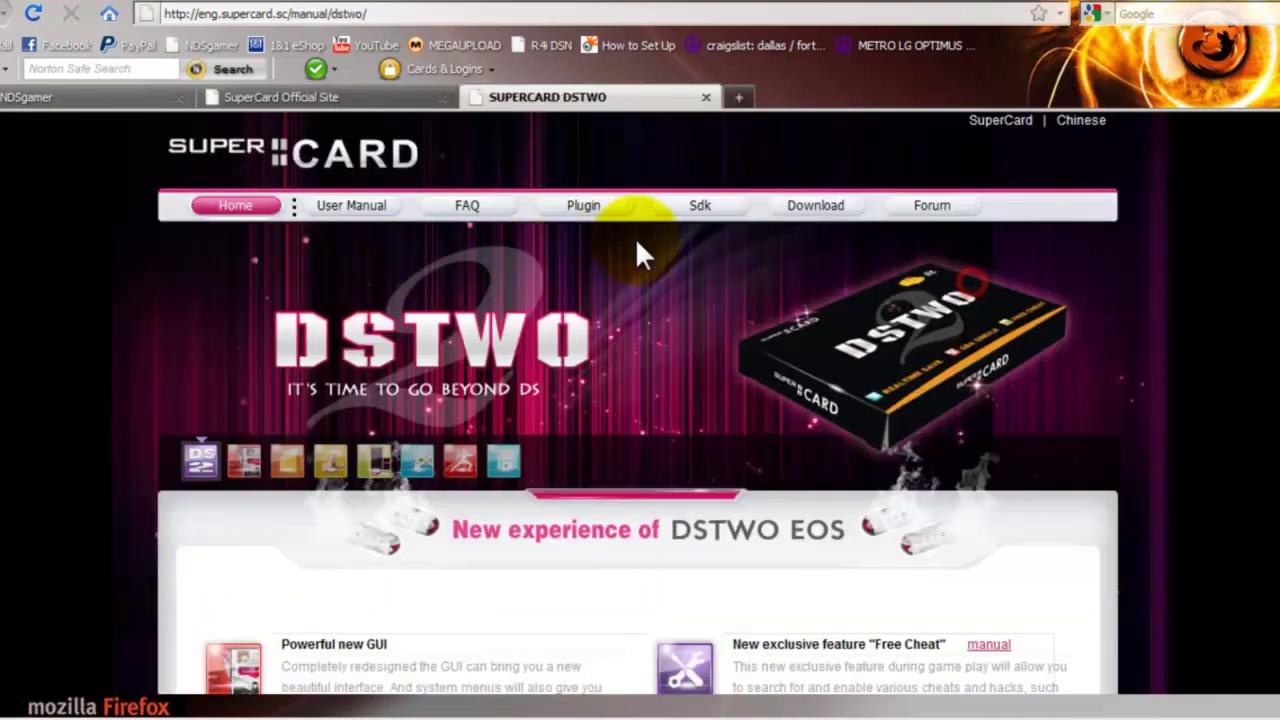
pyautogui.click(812, 208)
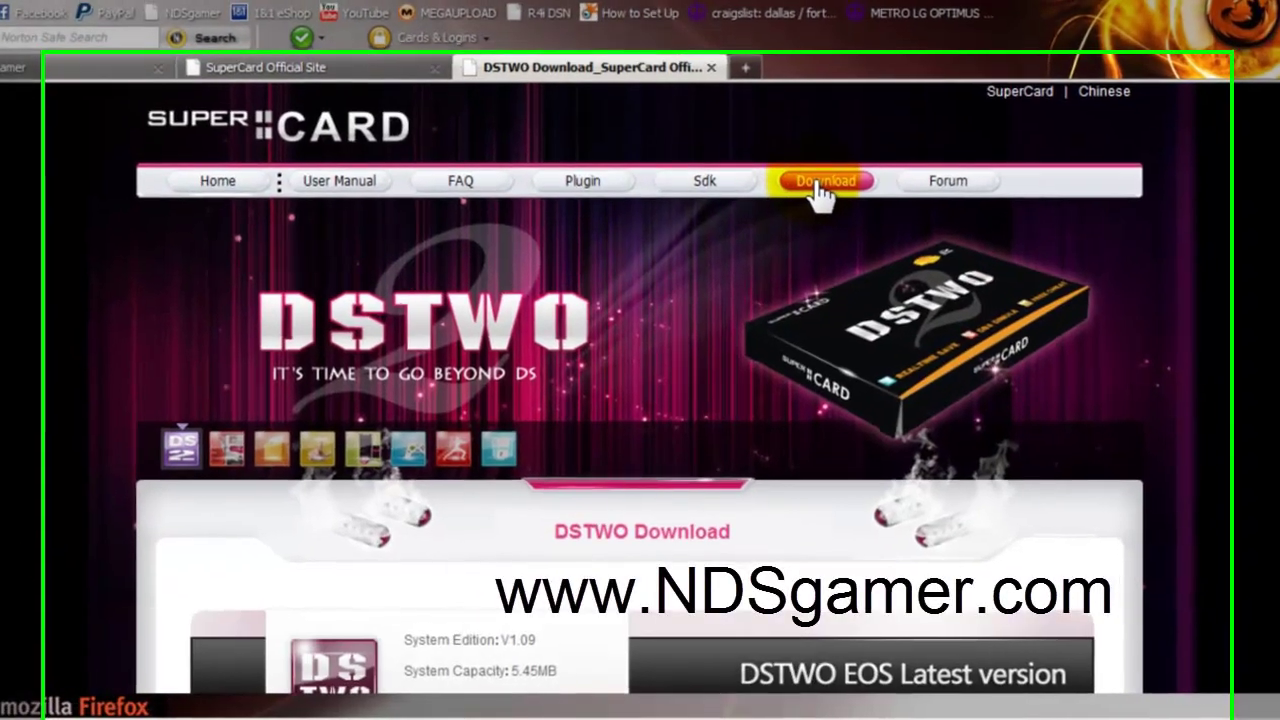
pyautogui.scroll(-3, 52, 302)
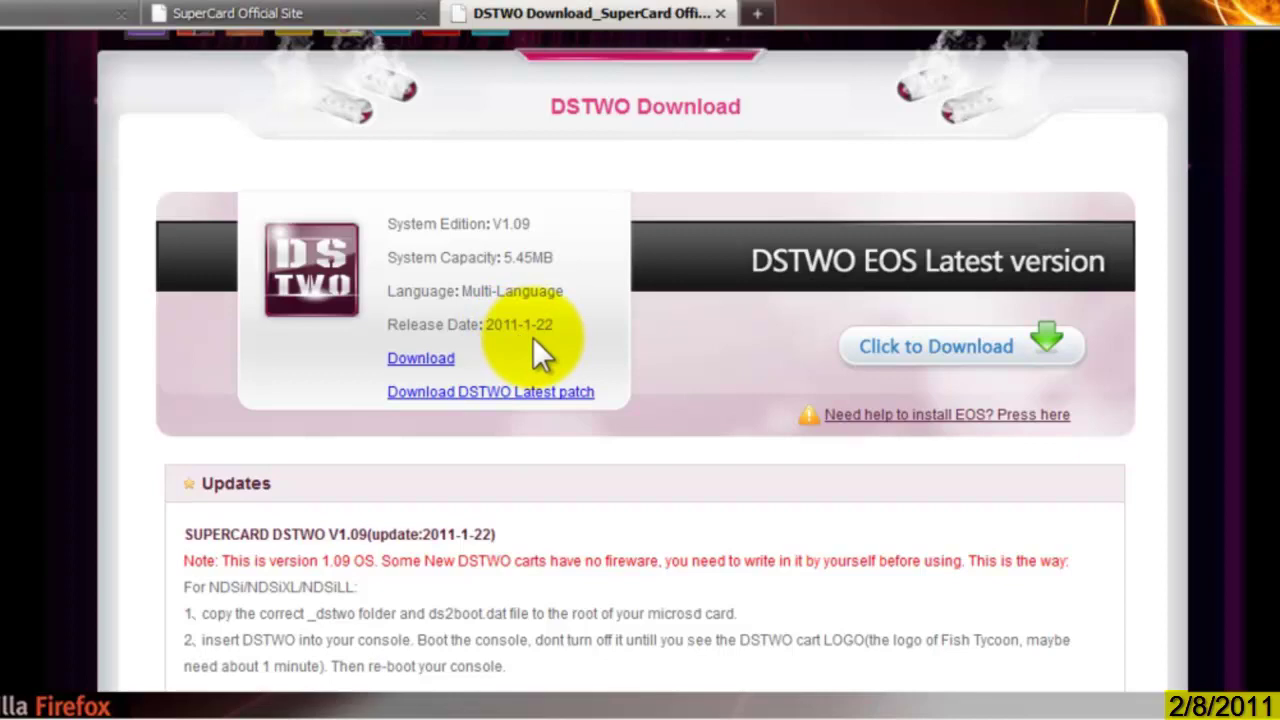
# Review the V1.09 update notes and save the EOS package DSTWO_package_eng_20110122.zip
pyautogui.scroll(-5, 240, 337)
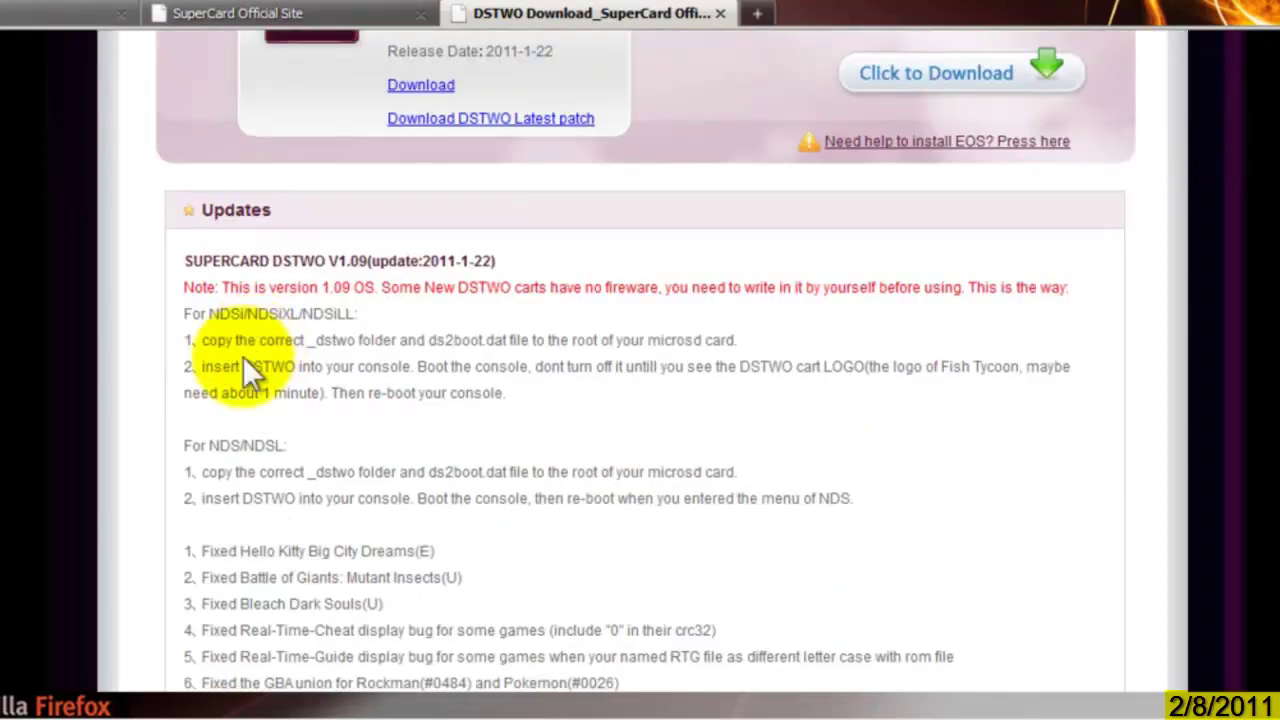
pyautogui.scroll(-3, 223, 471)
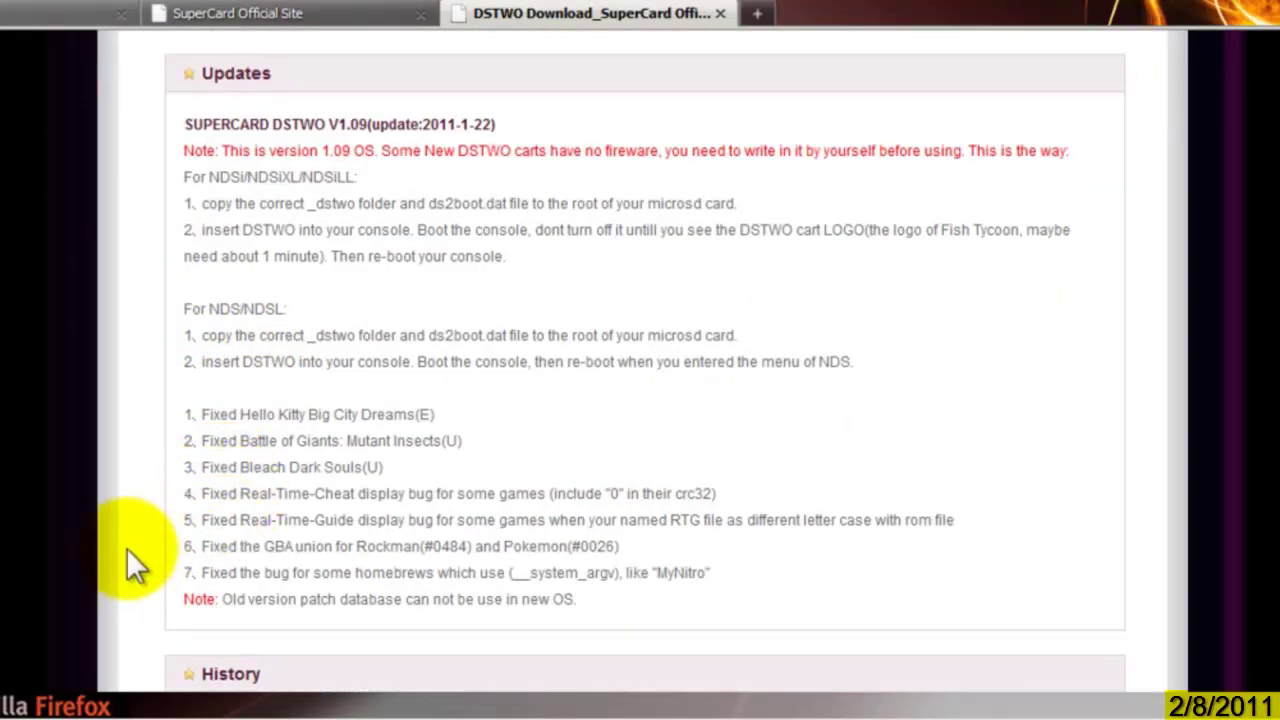
pyautogui.scroll(10, 126, 548)
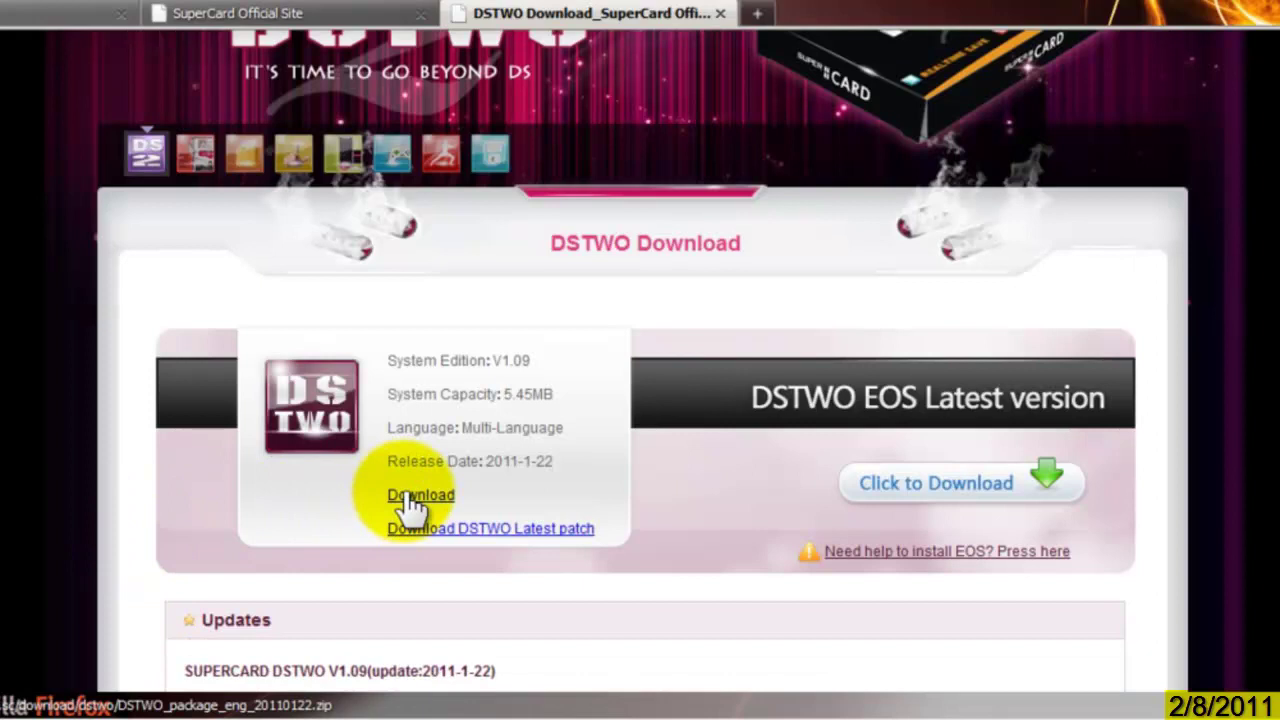
pyautogui.click(412, 497)
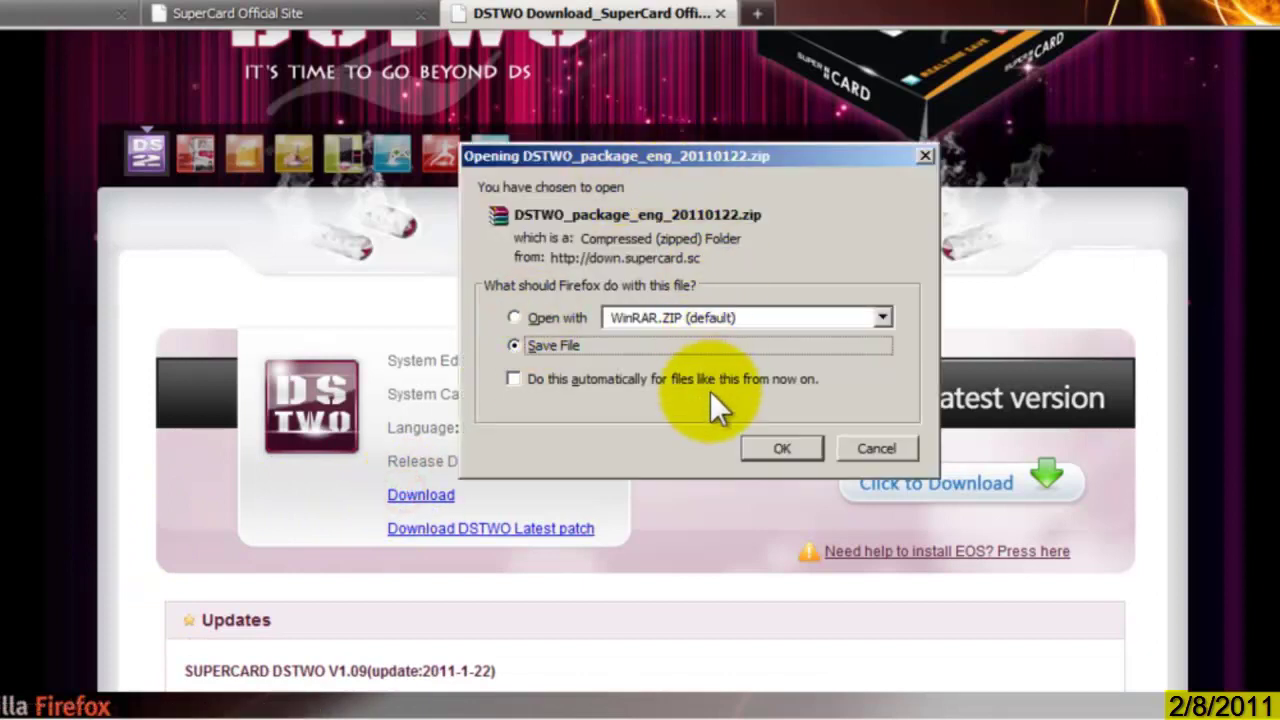
pyautogui.click(764, 449)
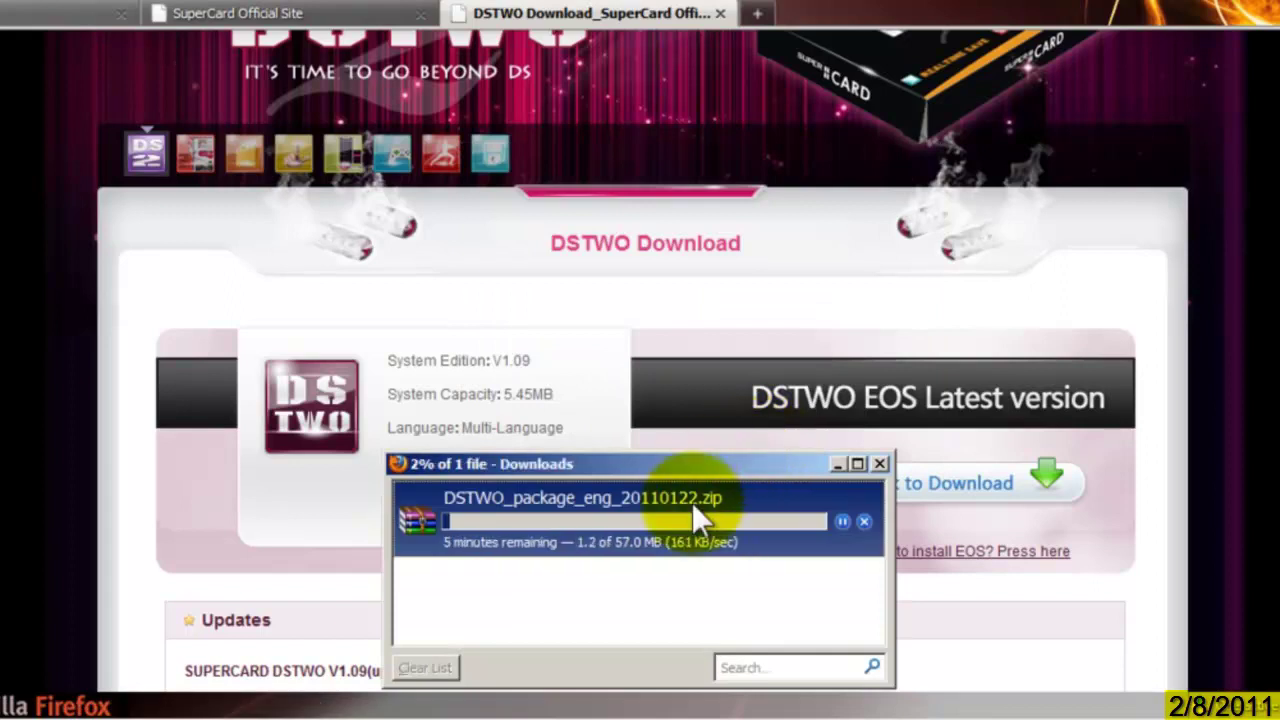
pyautogui.click(688, 467)
pyautogui.click(610, 289)
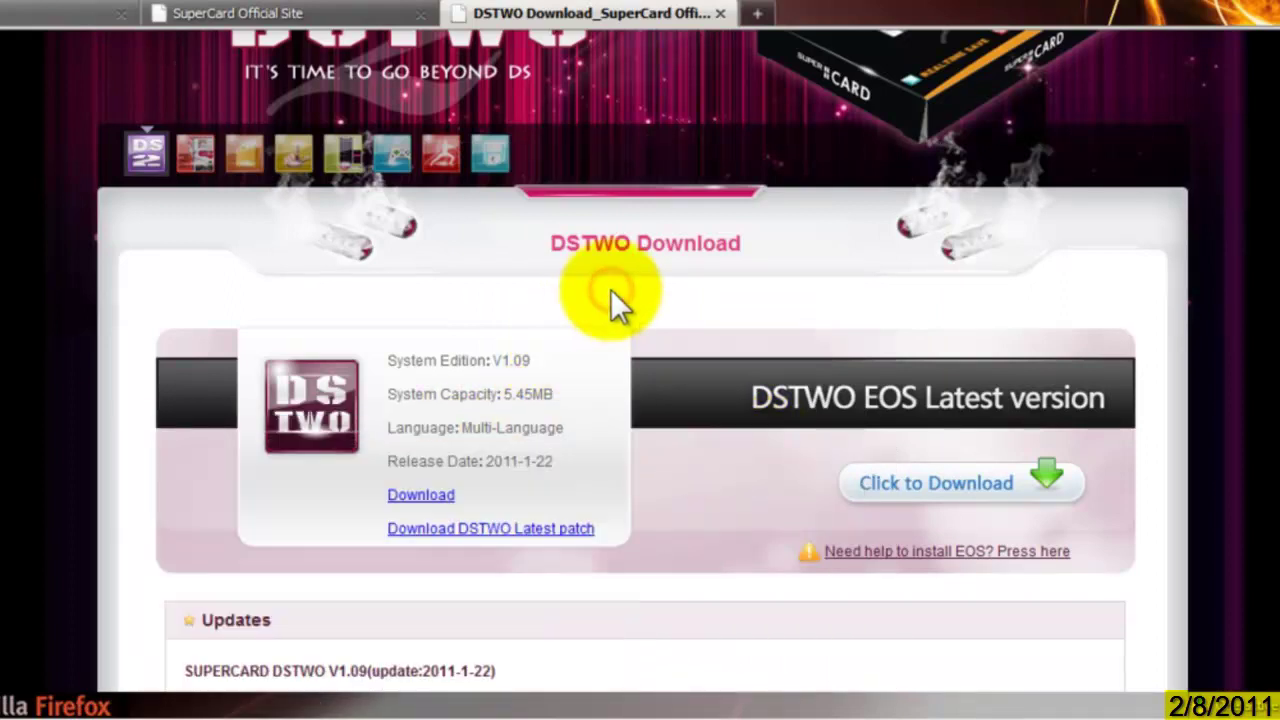
# Open the DSTWO latest patch thread and highlight the date above the newest zip file
pyautogui.scroll(-3, 614, 318)
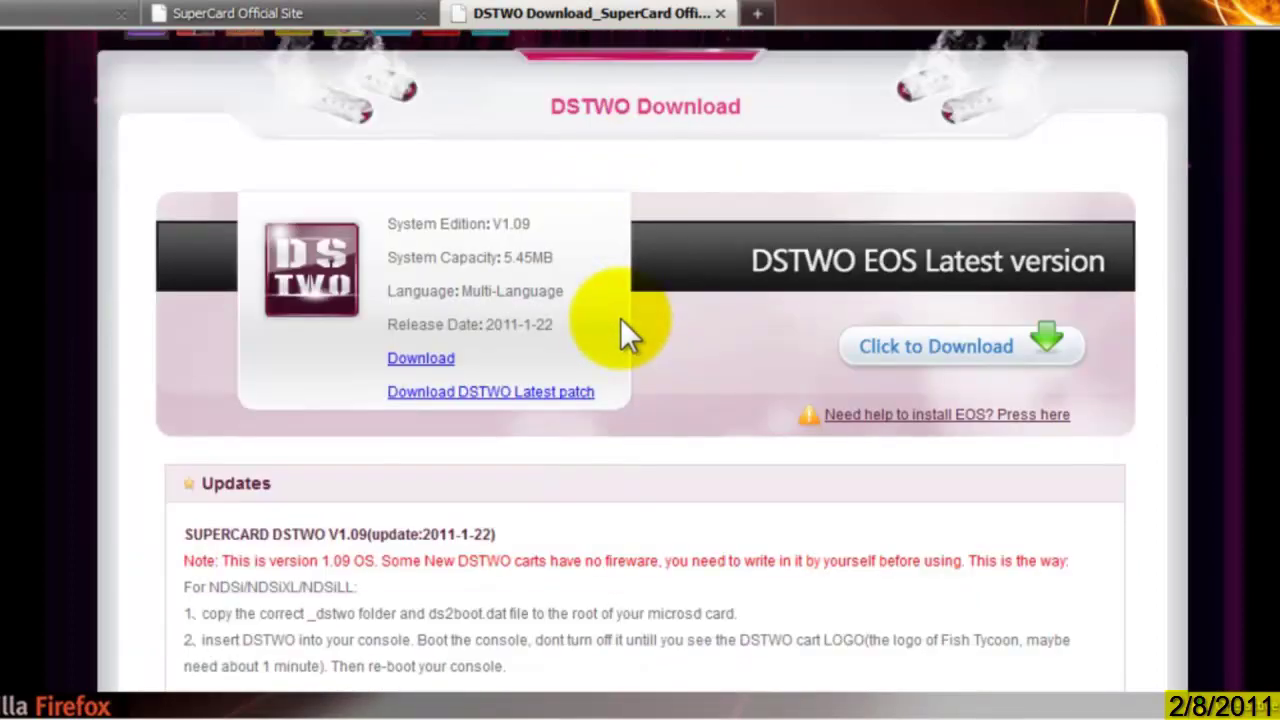
pyautogui.click(523, 392)
pyautogui.scroll(-3, 443, 400)
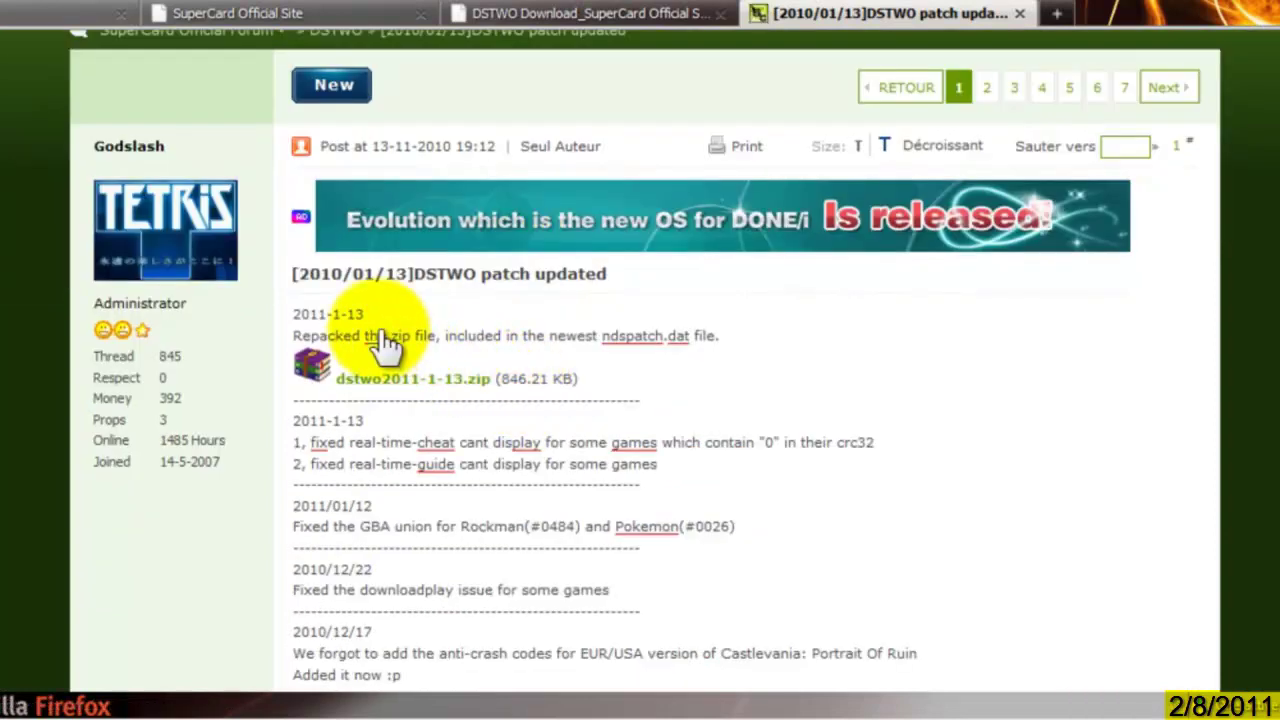
pyautogui.moveTo(379, 311); pyautogui.dragTo(288, 316)
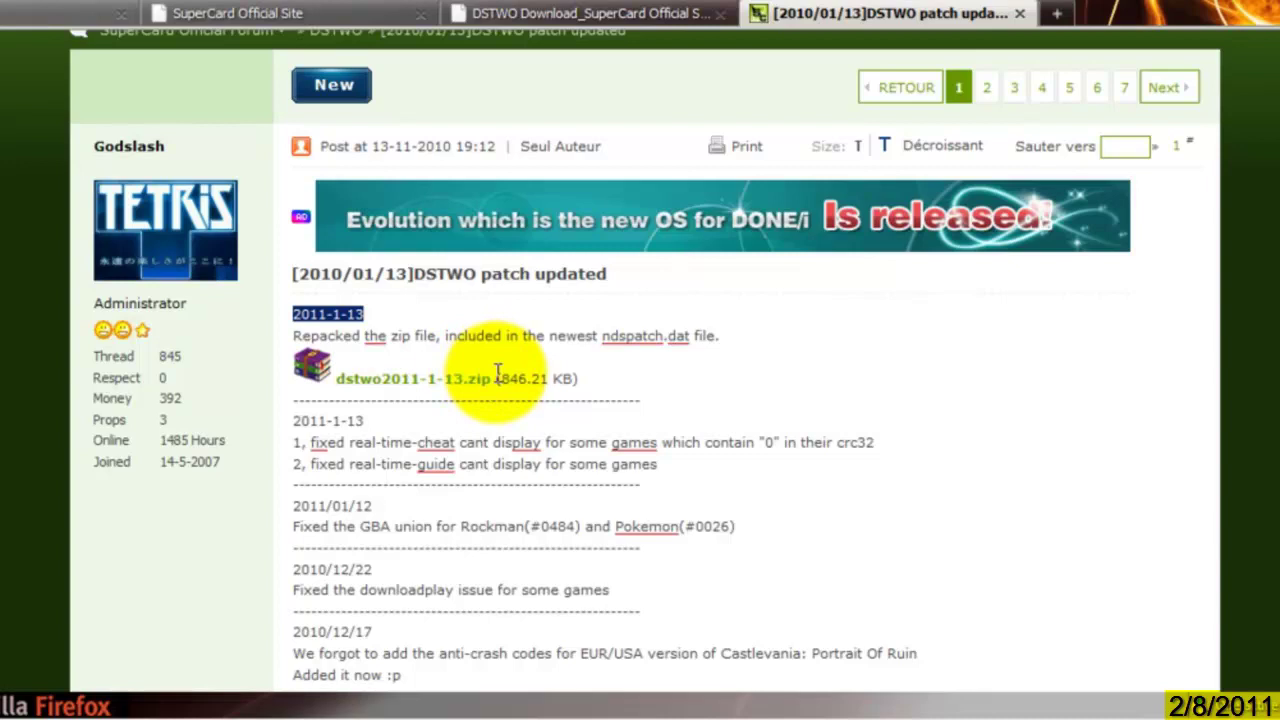
# Compare the EOS release date on the DSTWO download page with the patch date in the forum thread
pyautogui.click(640, 13)
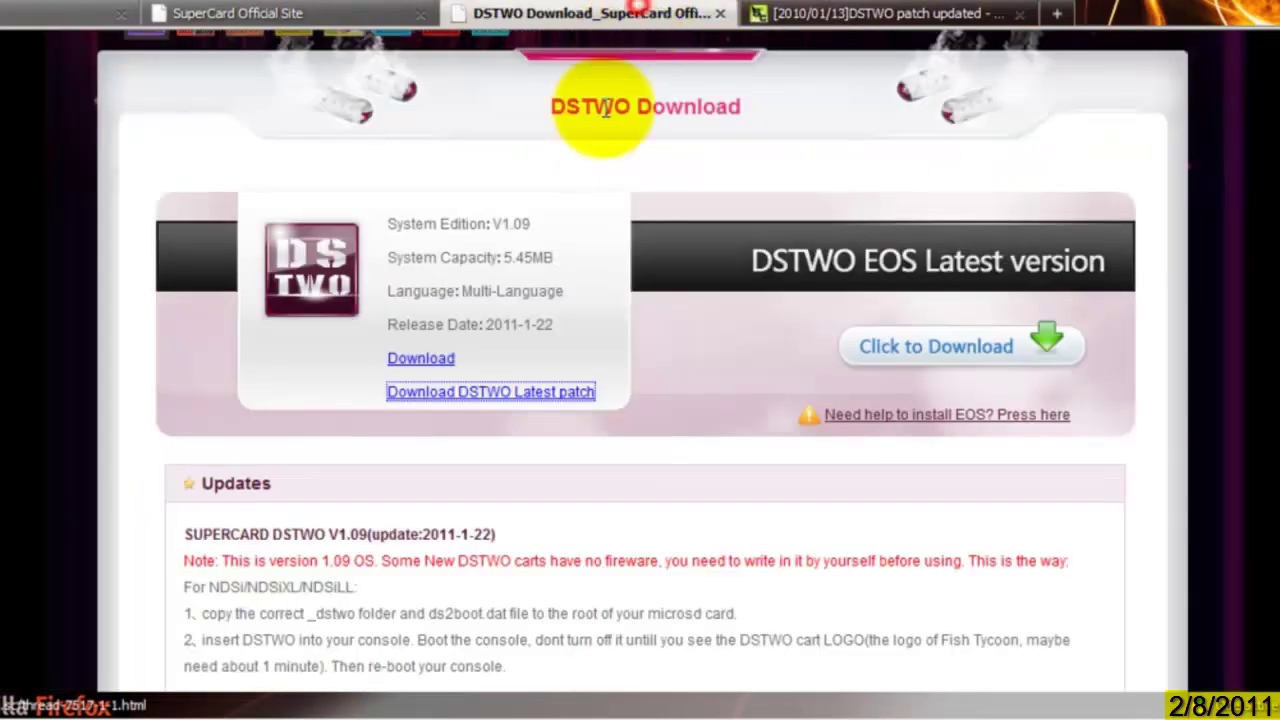
pyautogui.click(525, 324)
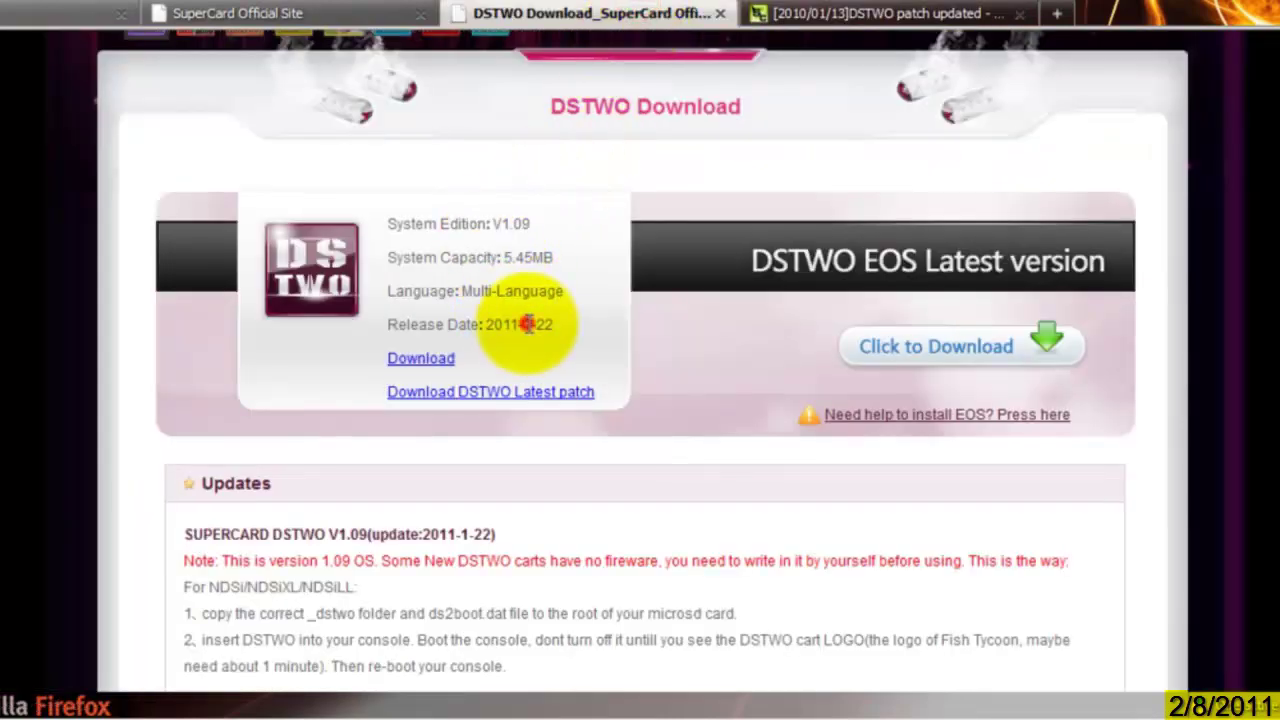
pyautogui.click(799, 12)
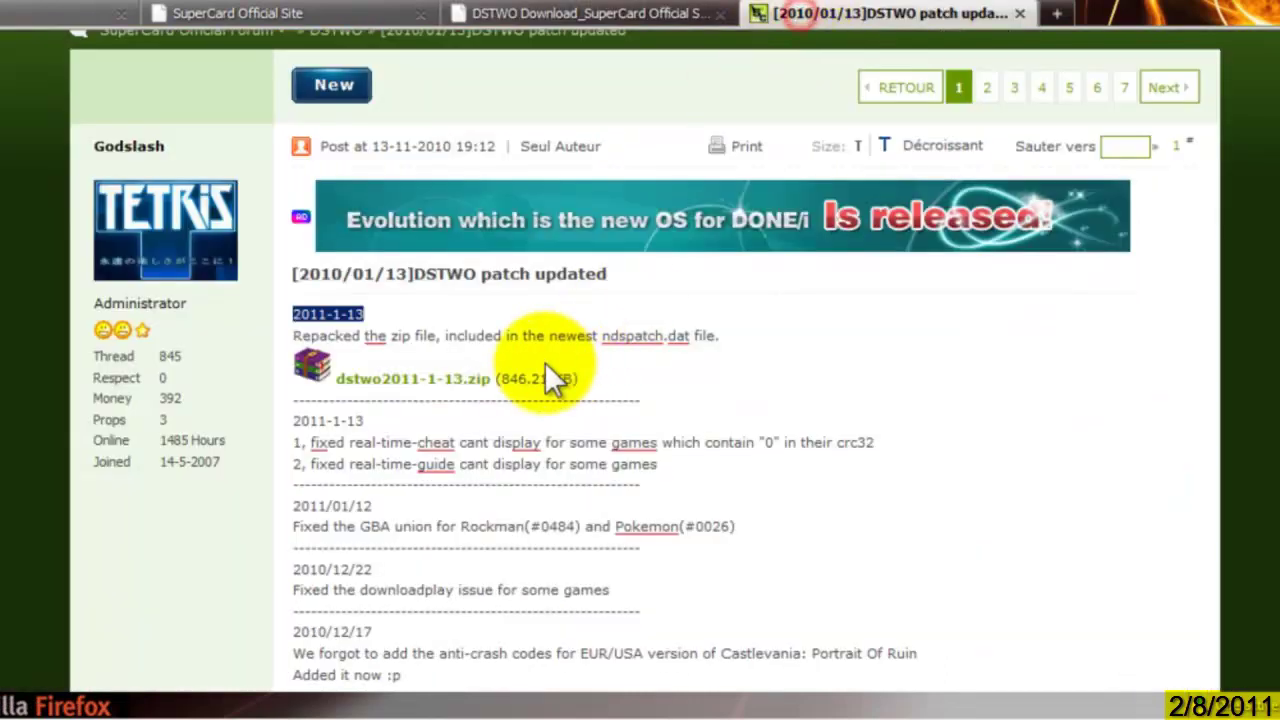
# Save the patch file dstwo2011-1-13.zip from the forum thread and check the download progress
pyautogui.click(455, 382)
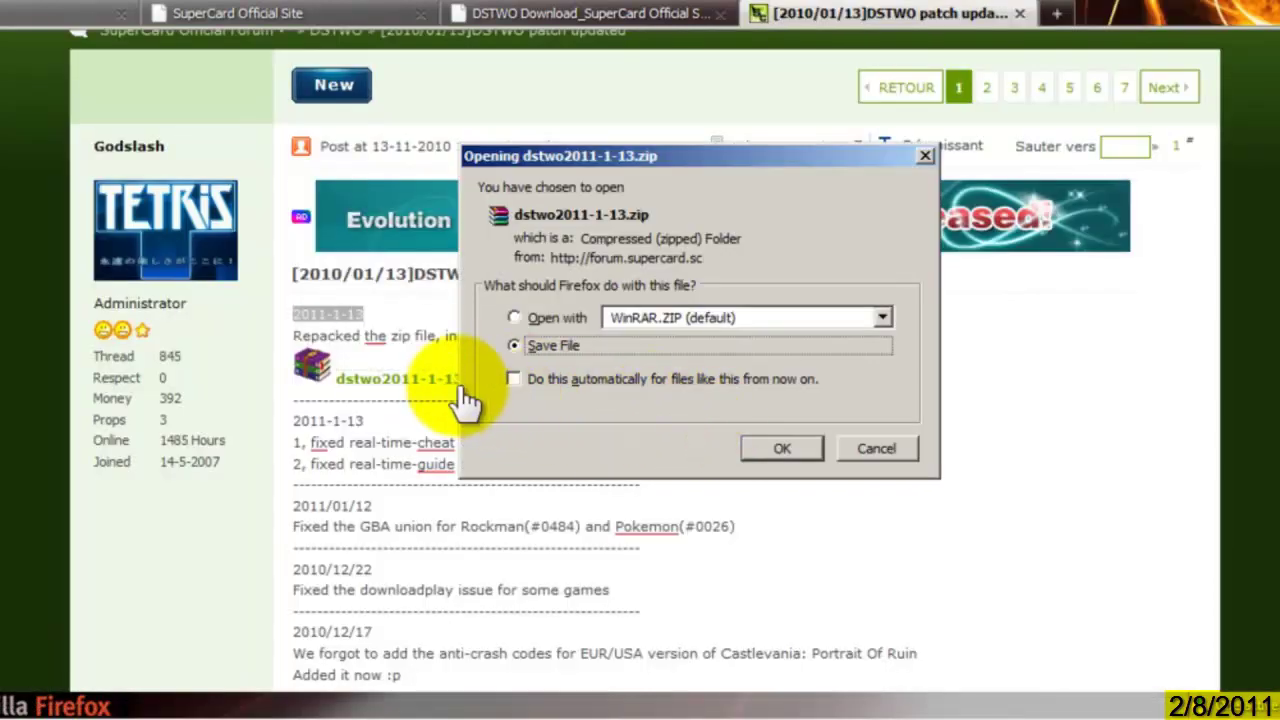
pyautogui.click(783, 450)
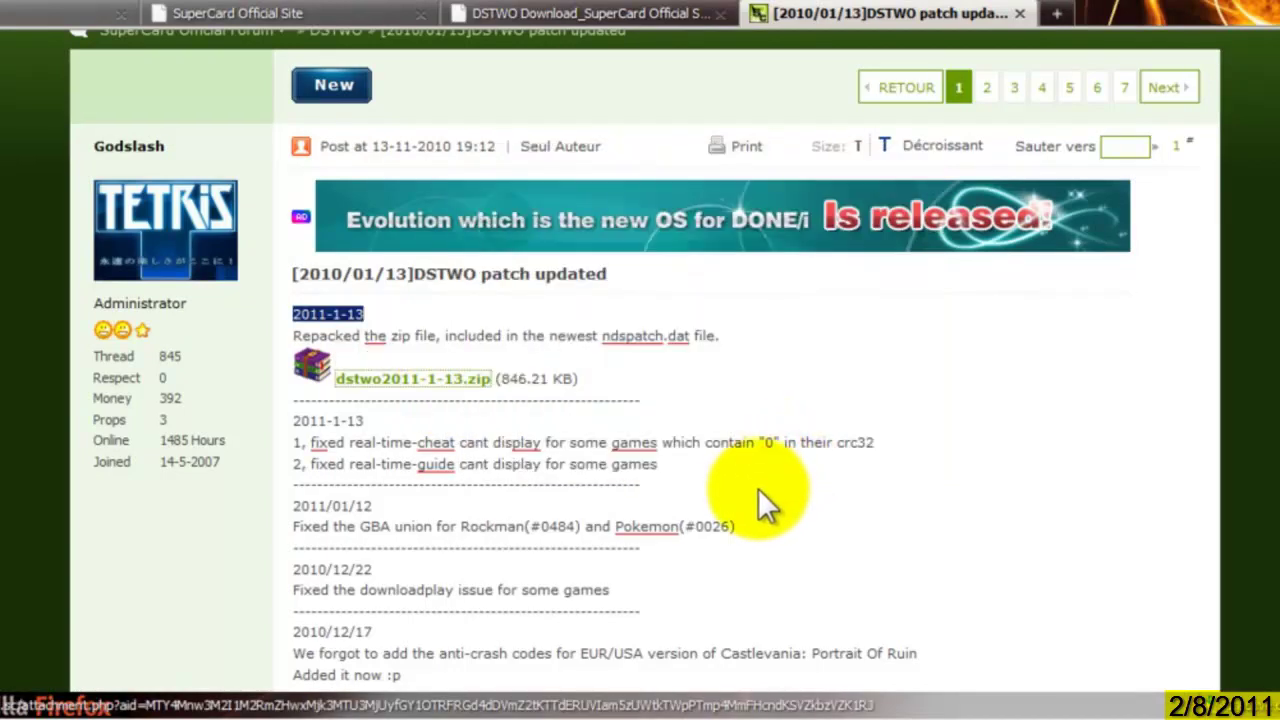
pyautogui.click(30, 692)
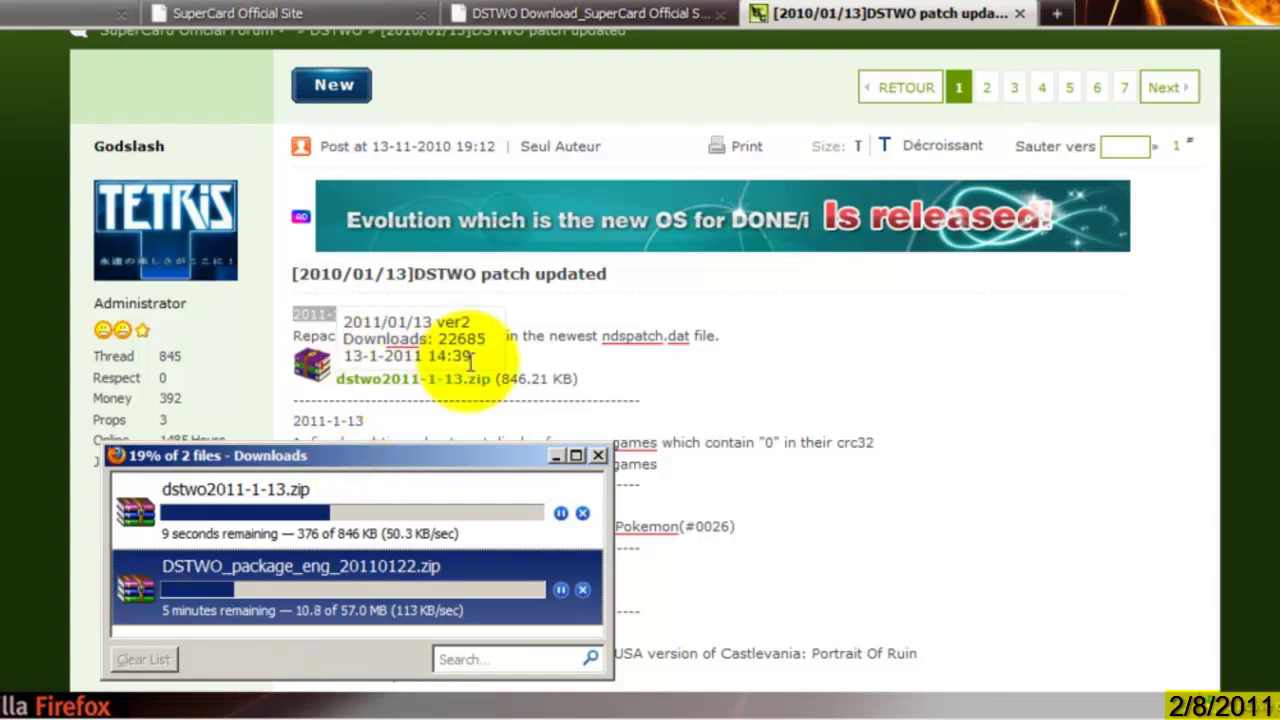
pyautogui.click(650, 392)
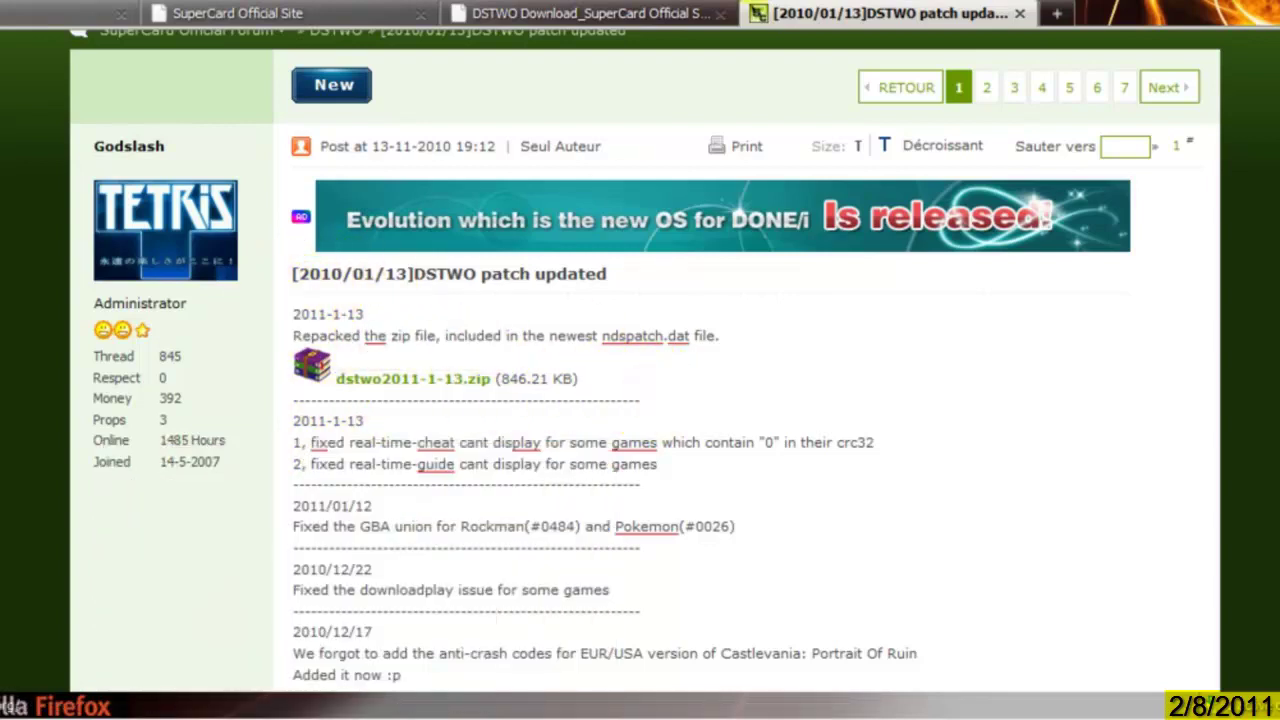
# Return to the DSTWO site, open its plug-in page and look through the available plug-ins
pyautogui.click(640, 15)
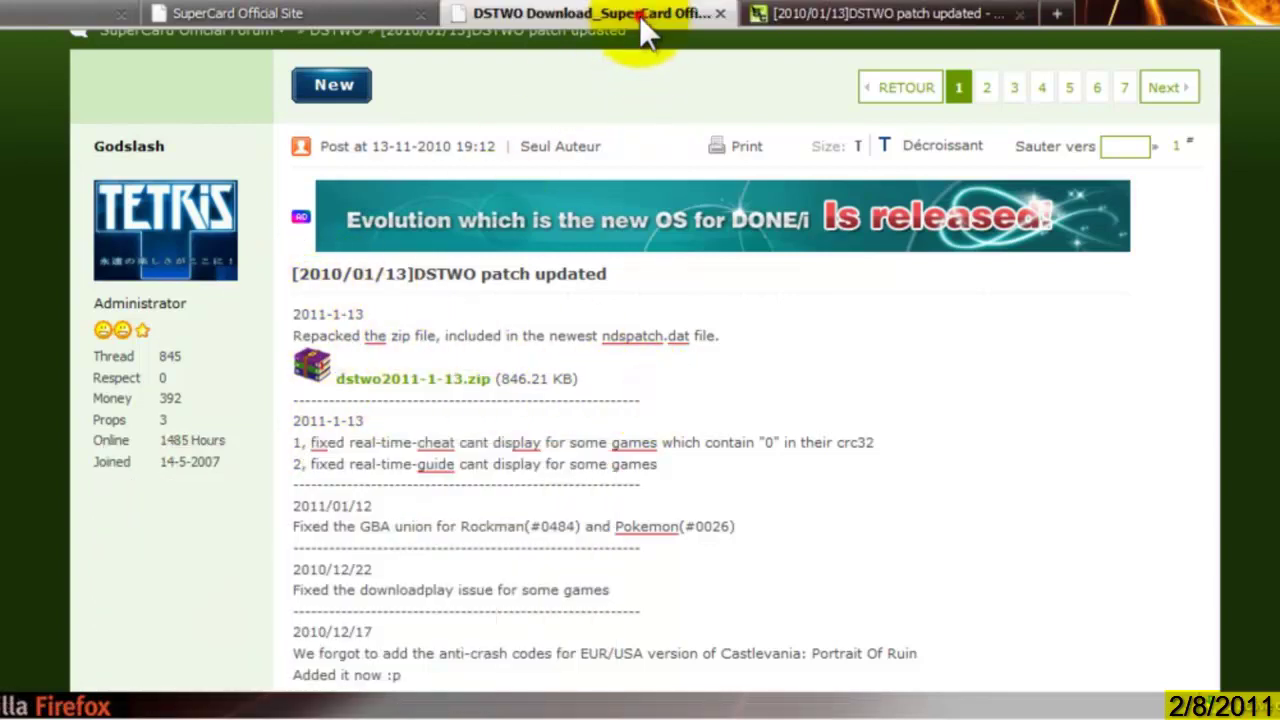
pyautogui.scroll(5, 280, 280)
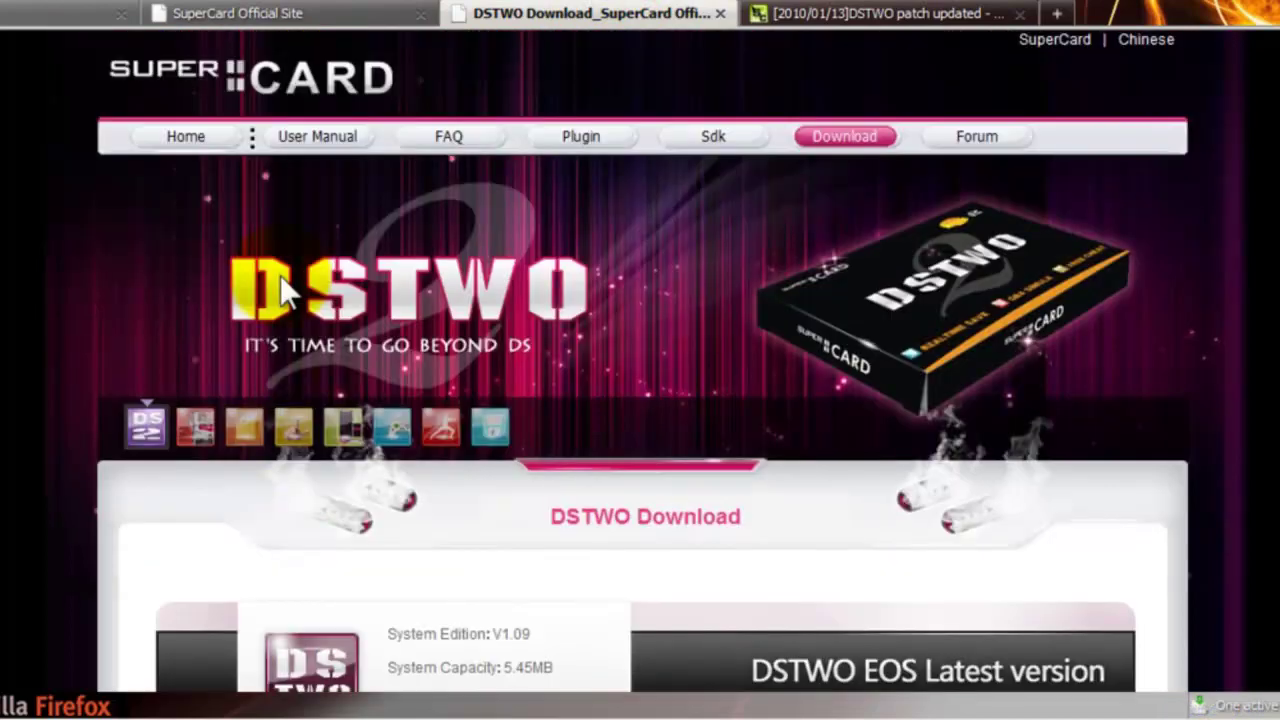
pyautogui.click(617, 142)
pyautogui.scroll(-5, 434, 457)
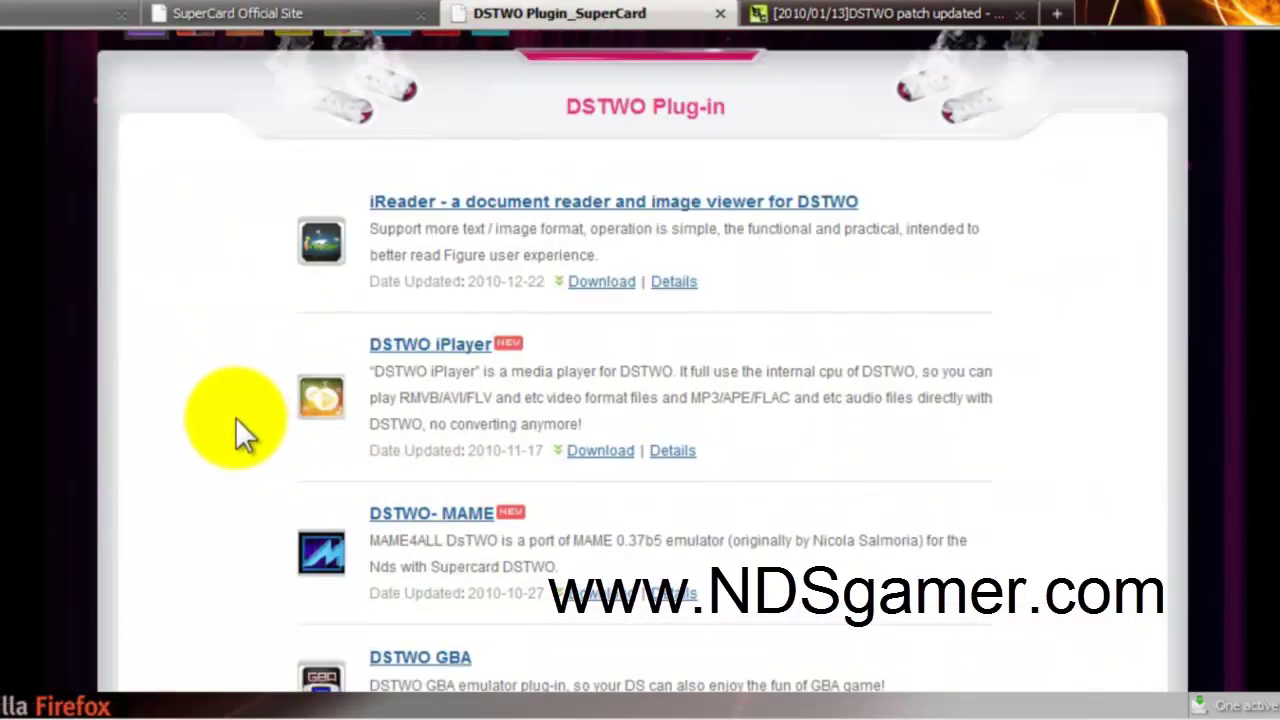
pyautogui.scroll(-3, 238, 433)
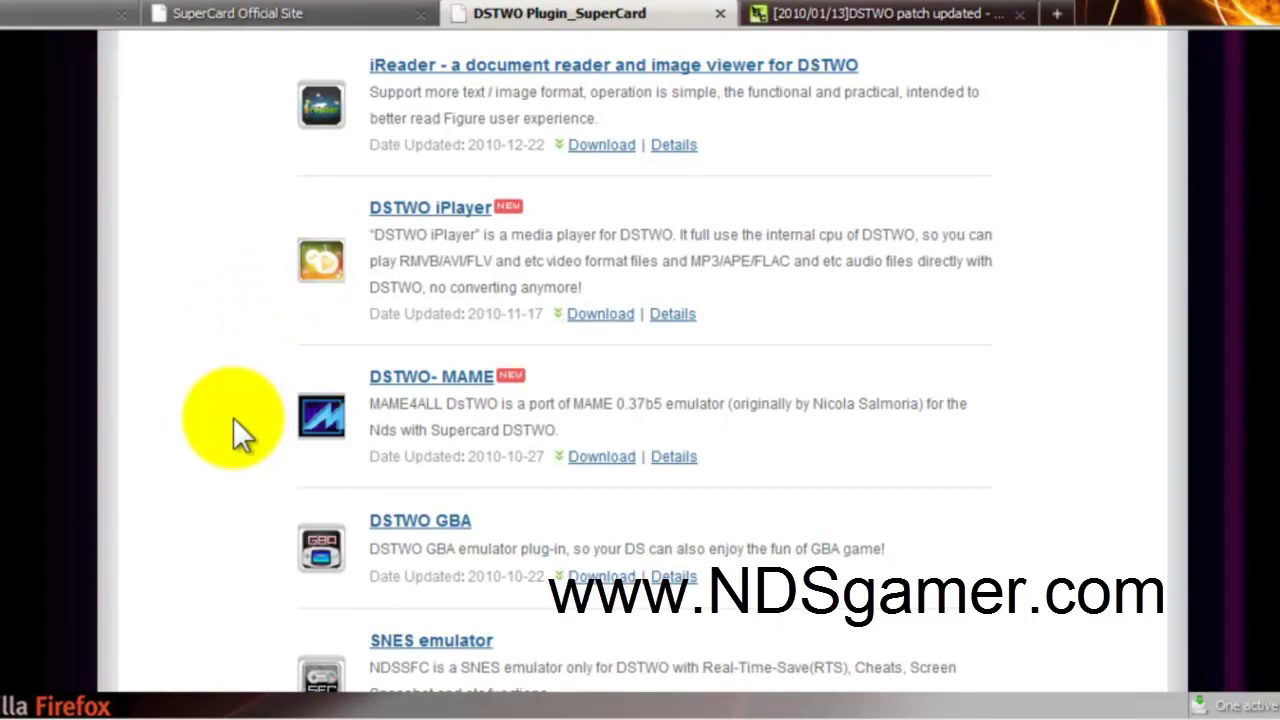
pyautogui.scroll(-3, 233, 422)
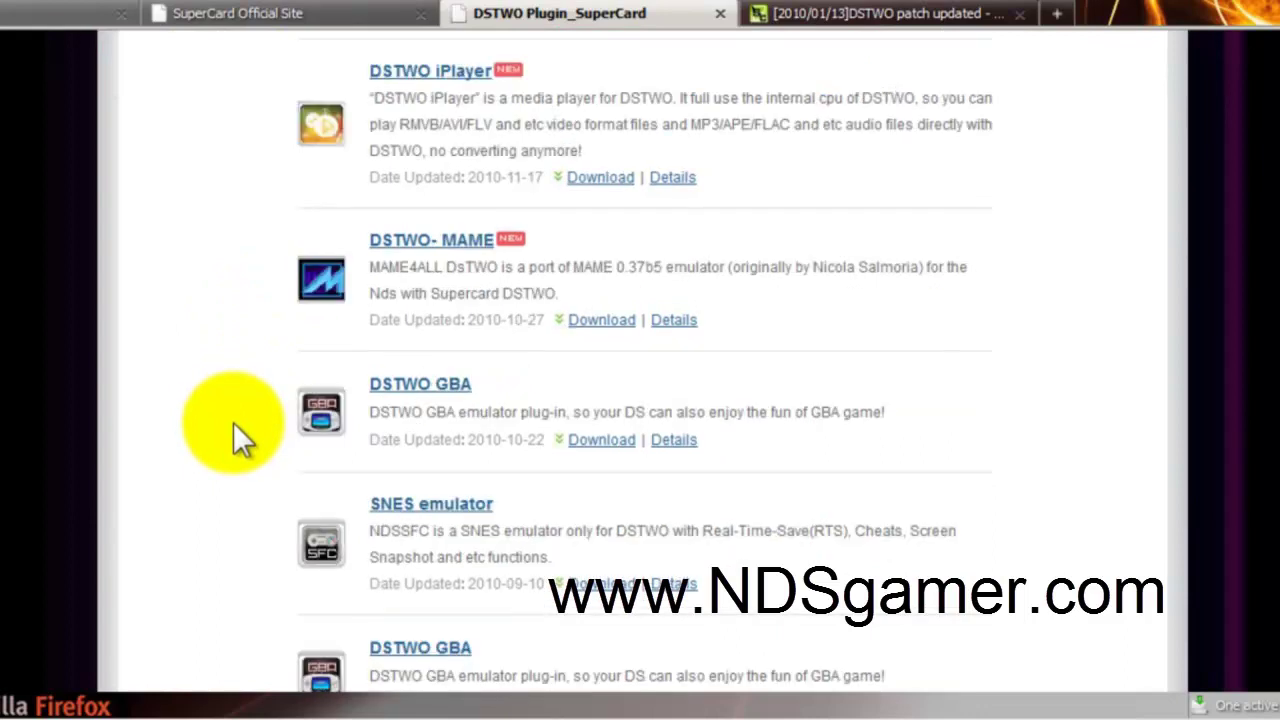
pyautogui.scroll(-3, 233, 422)
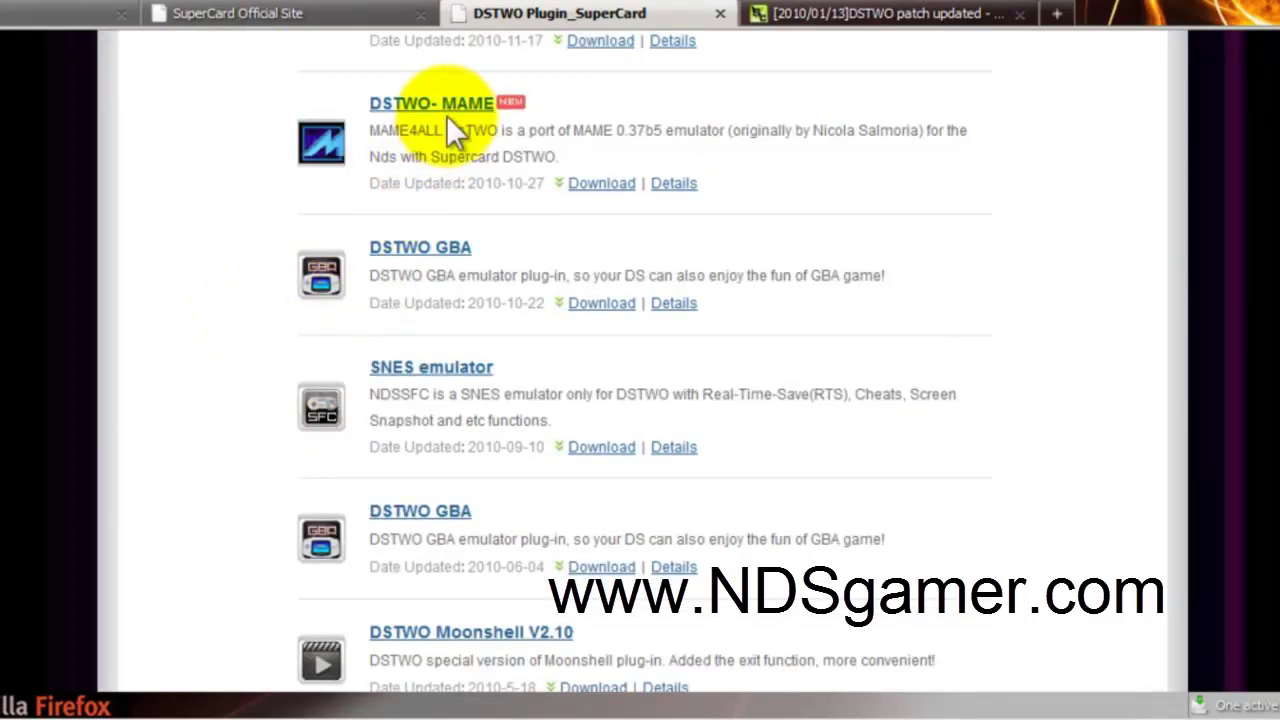
pyautogui.scroll(-3, 251, 440)
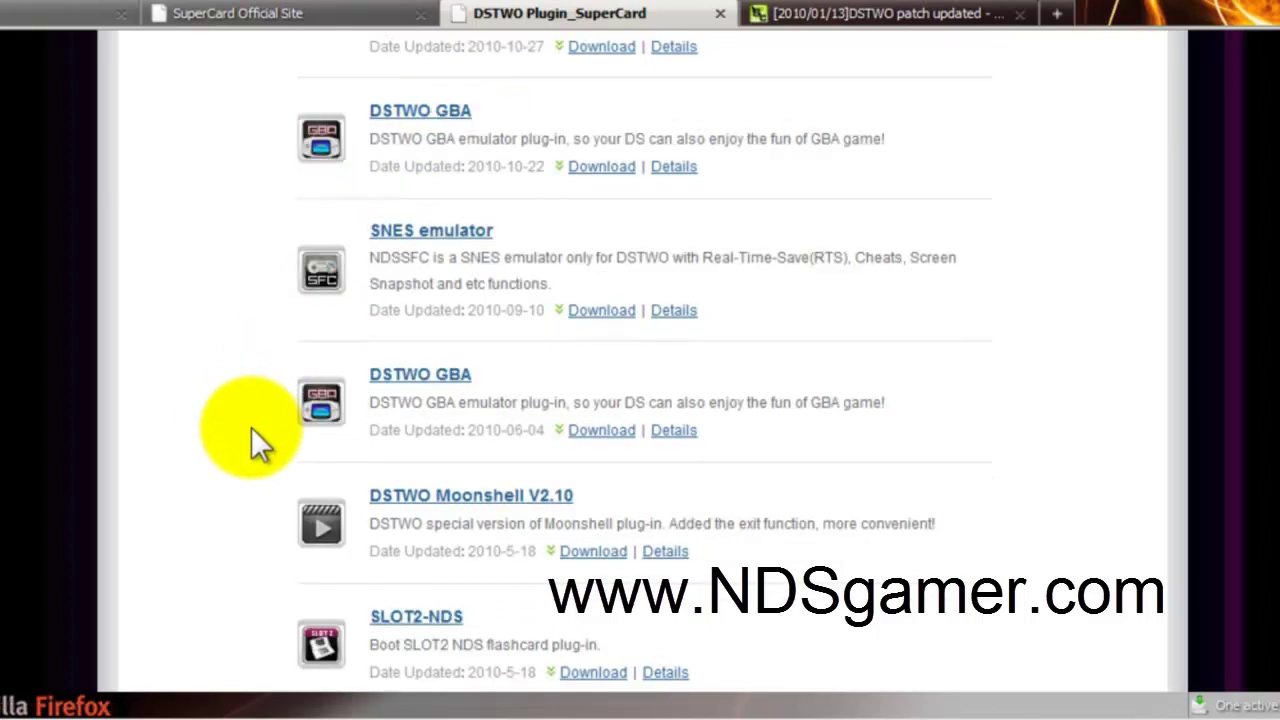
pyautogui.scroll(-6, 252, 430)
pyautogui.scroll(6, 252, 430)
# Open the SNES emulator plug-in page and save NDSSFC_for_DSTWO_v1.05_eng.zip
pyautogui.click(446, 241)
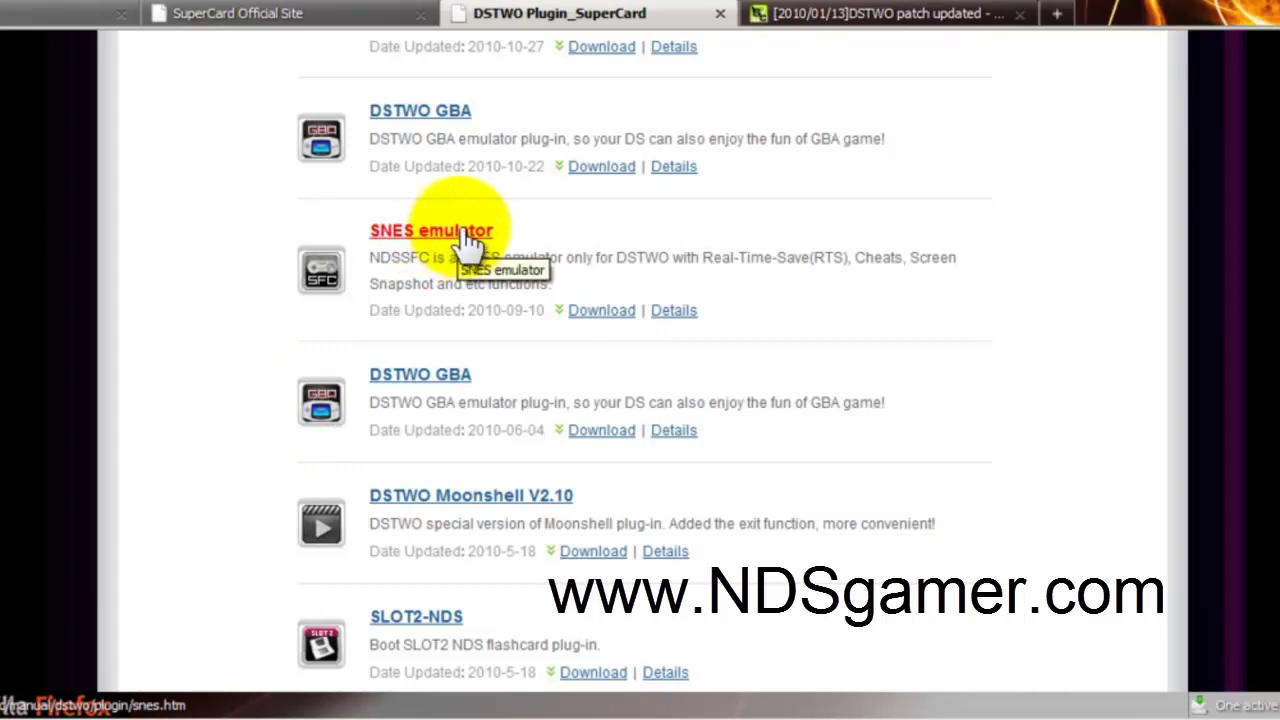
pyautogui.click(468, 240)
pyautogui.scroll(-3, 226, 455)
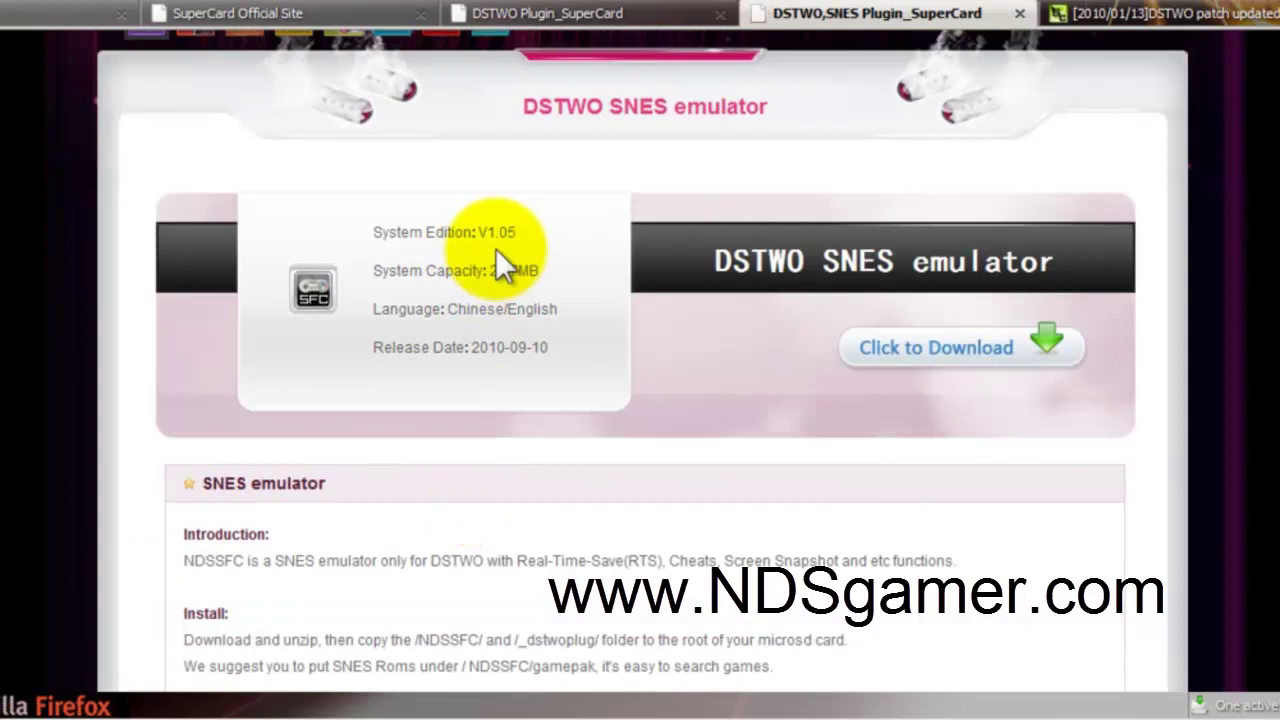
pyautogui.click(900, 350)
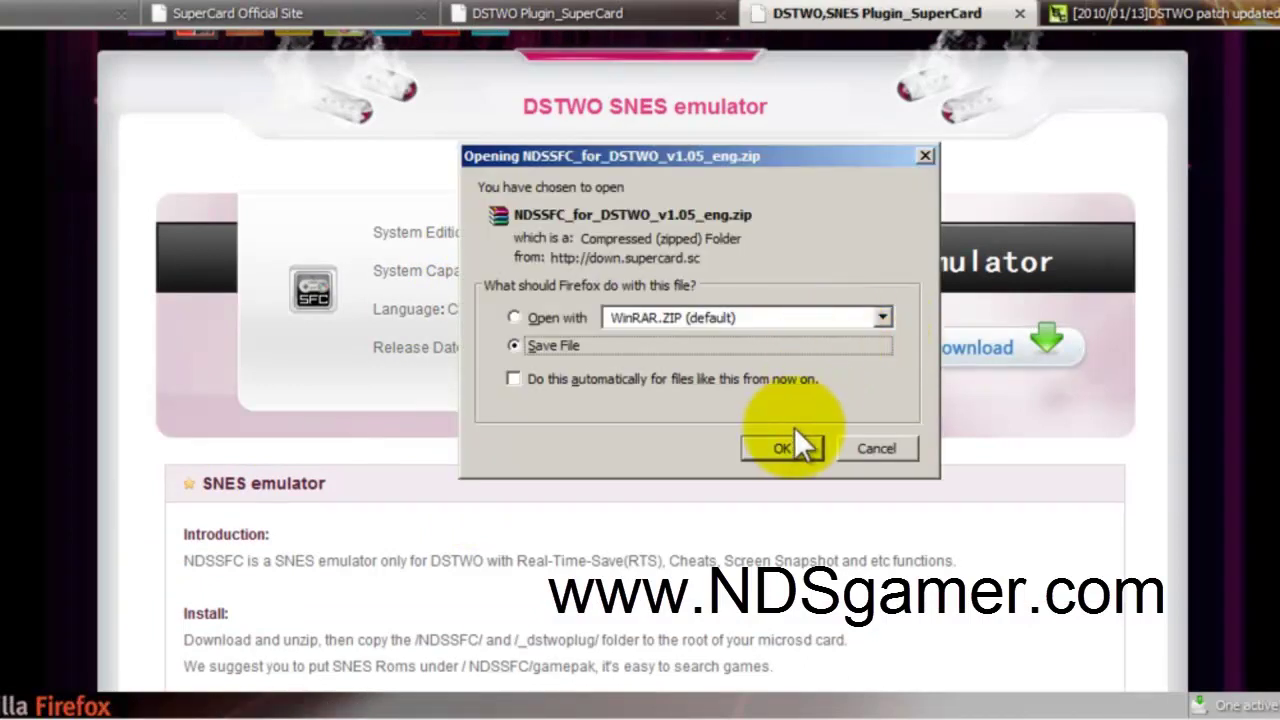
pyautogui.click(790, 443)
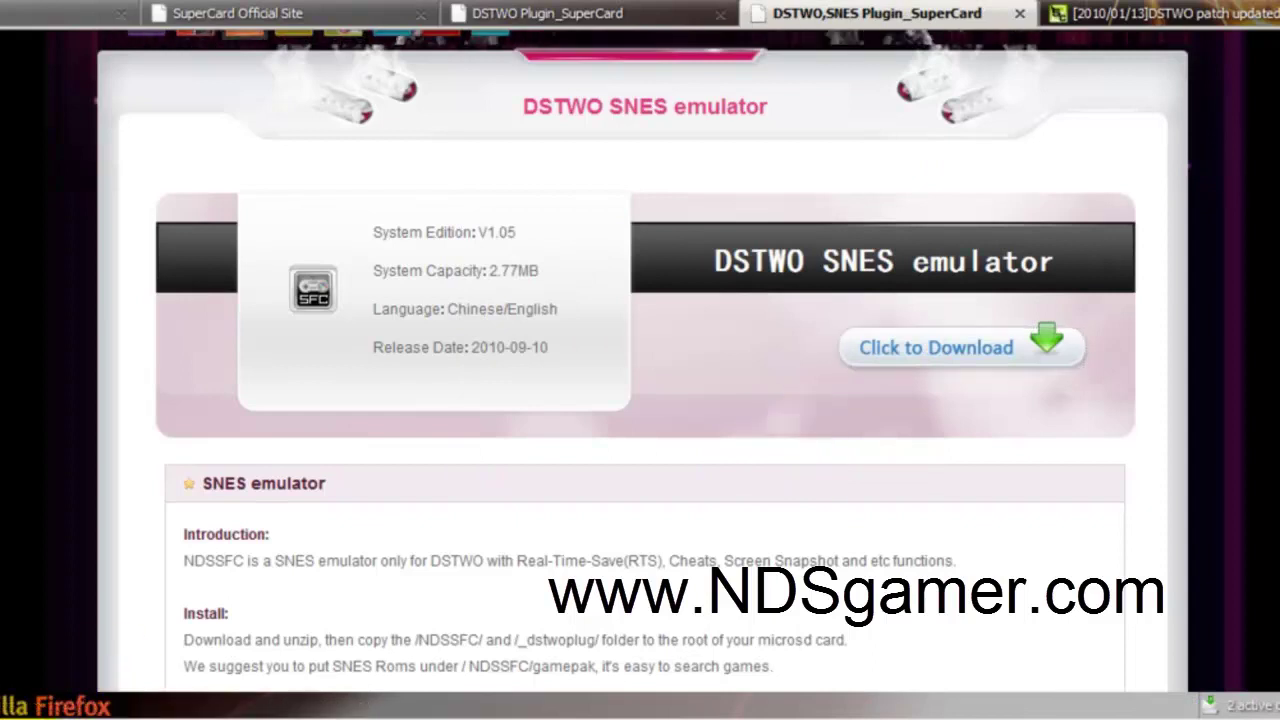
# Check the progress of the file downloads and close the browser
pyautogui.click(33, 694)
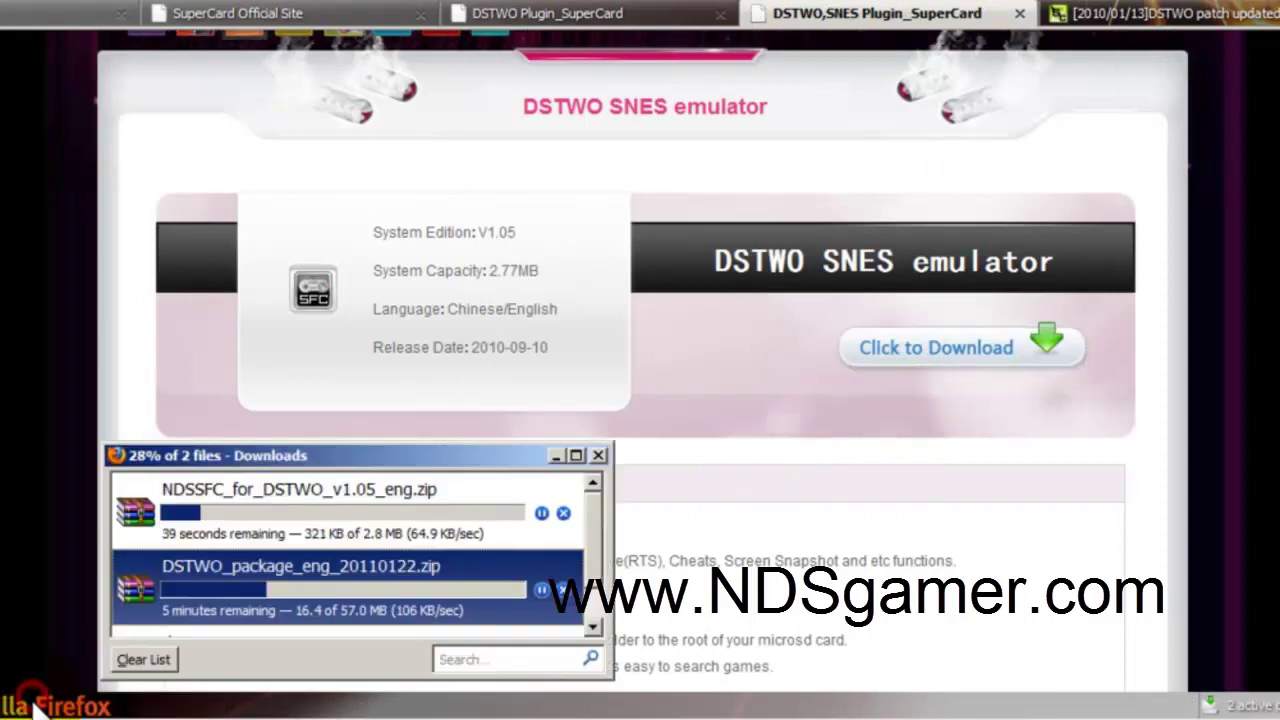
pyautogui.click(383, 437)
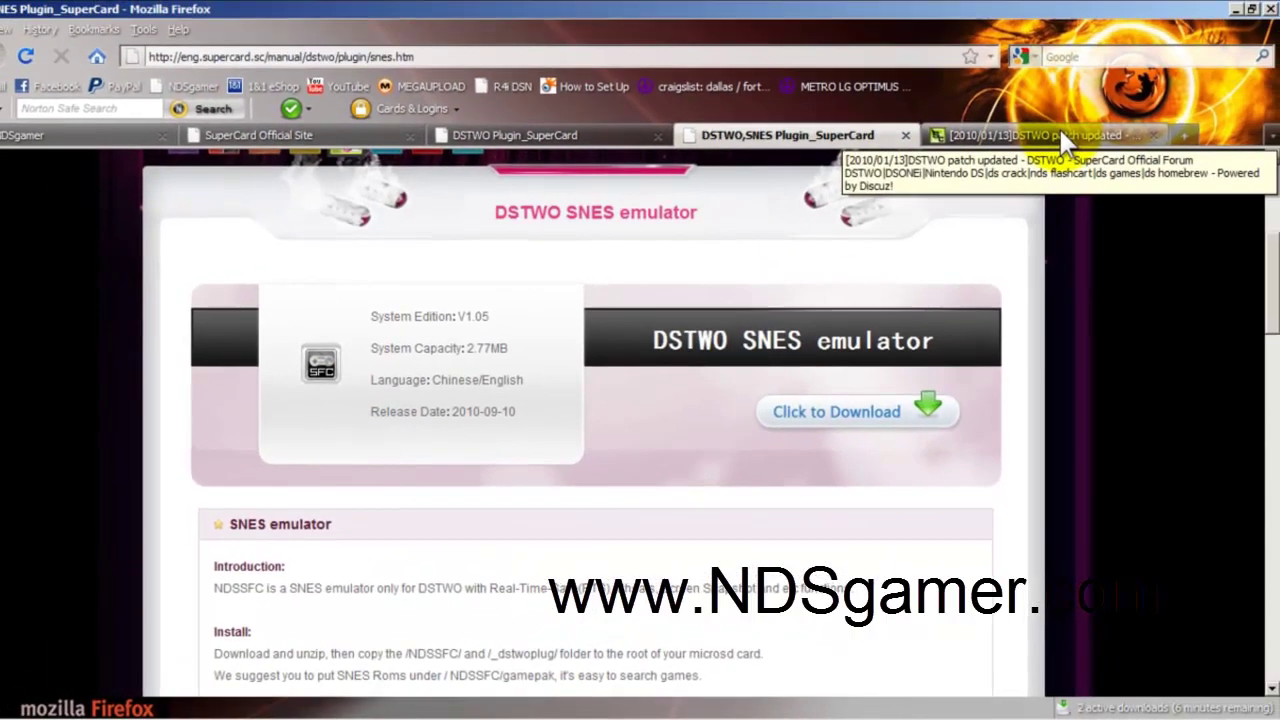
pyautogui.click(1269, 11)
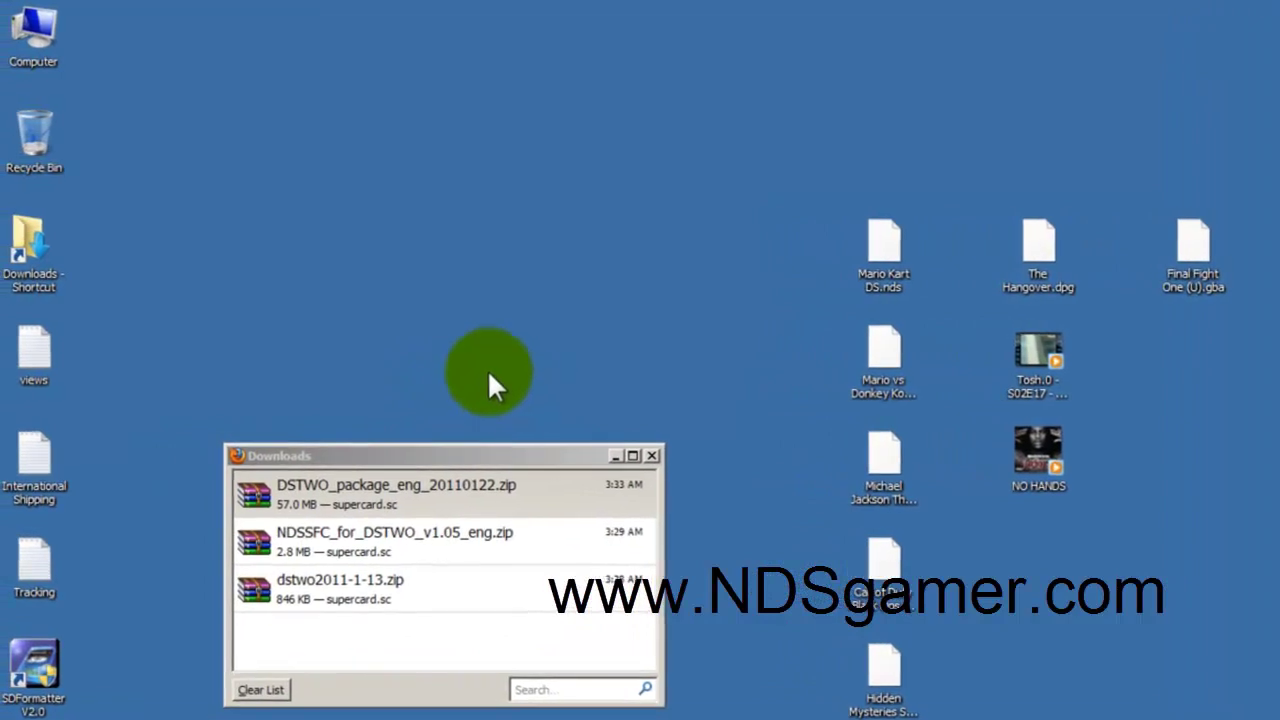
# Open the Downloads folder from the desktop and look over the downloaded archives
pyautogui.click(42, 193)
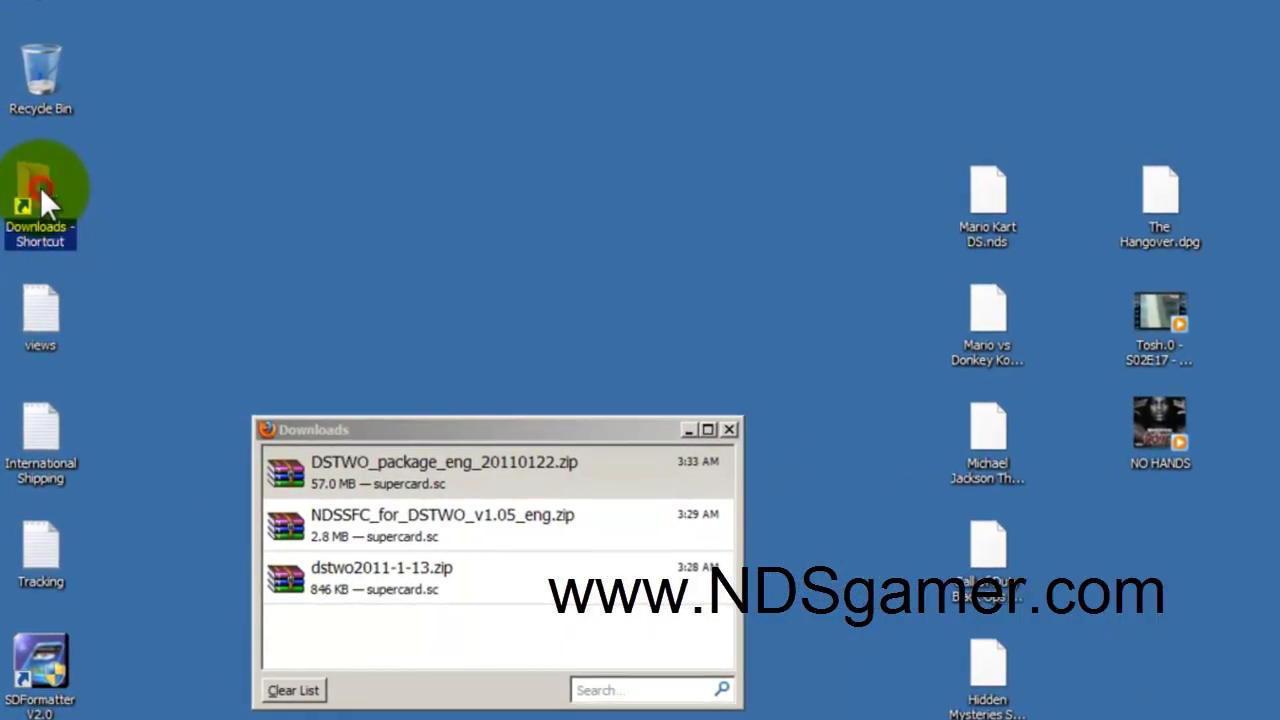
pyautogui.doubleClick(29, 185)
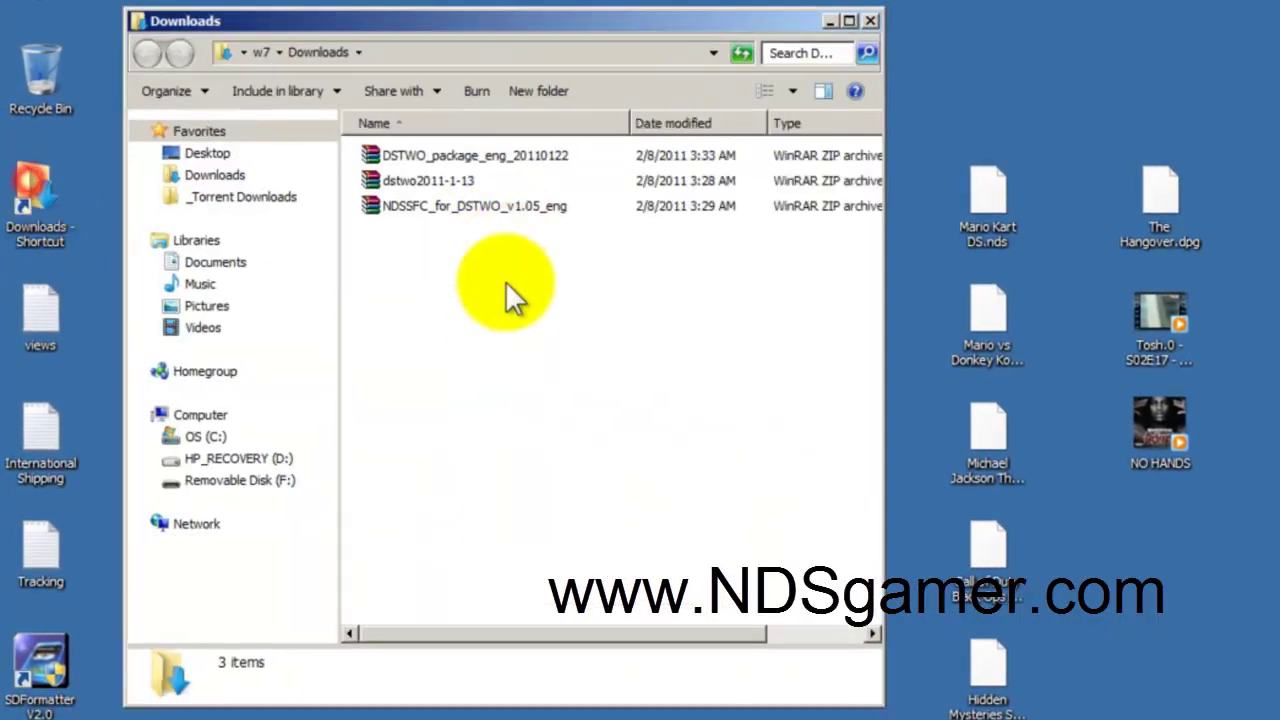
pyautogui.moveTo(505, 285); pyautogui.dragTo(492, 160)
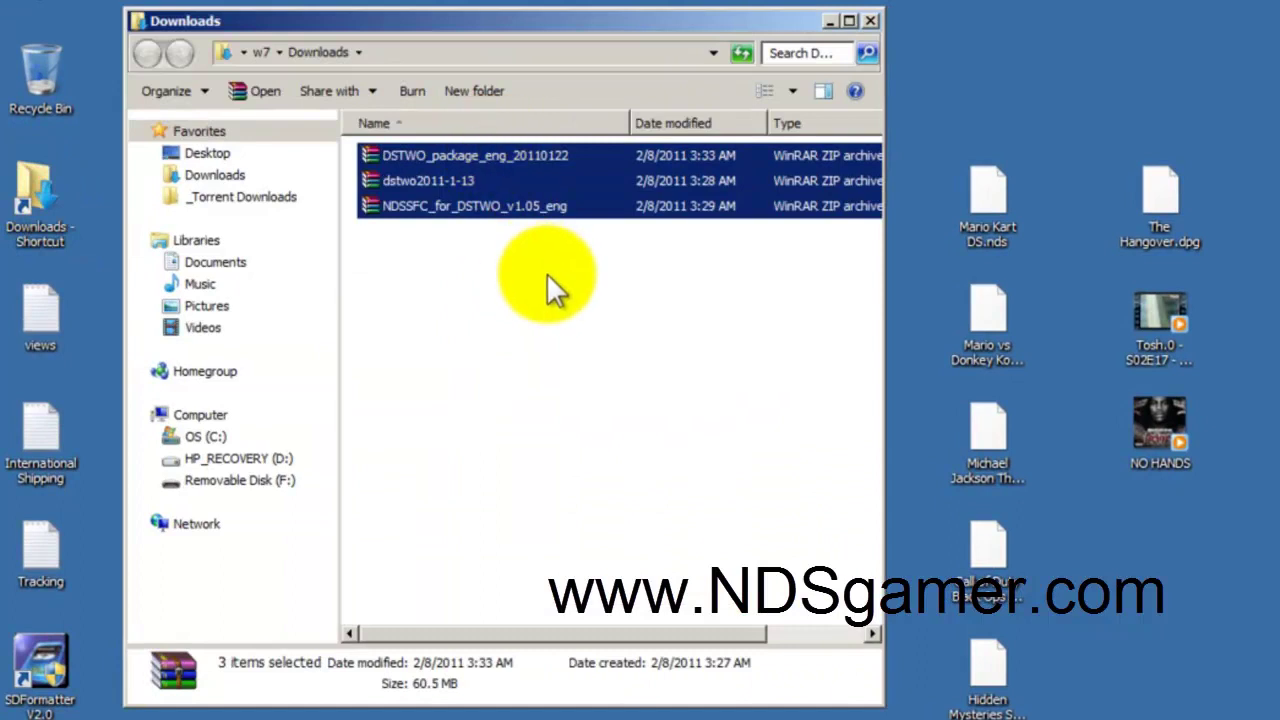
pyautogui.click(532, 123)
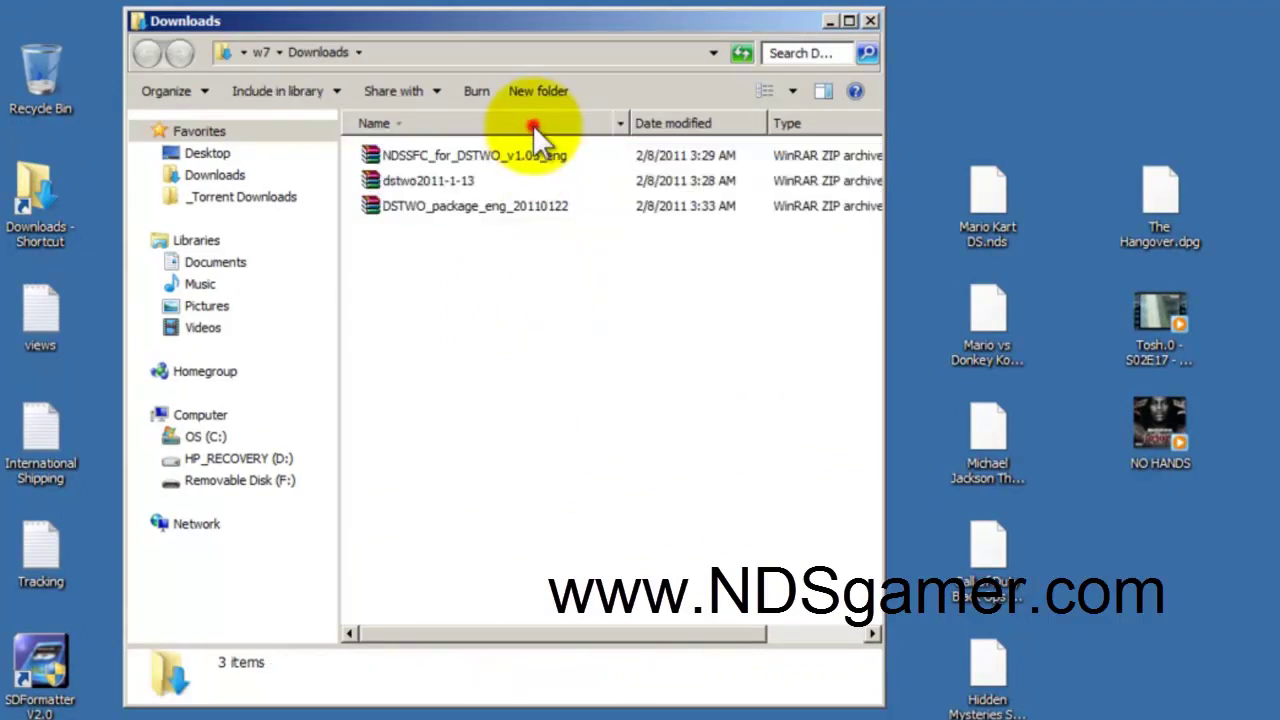
pyautogui.click(491, 259)
pyautogui.click(515, 203)
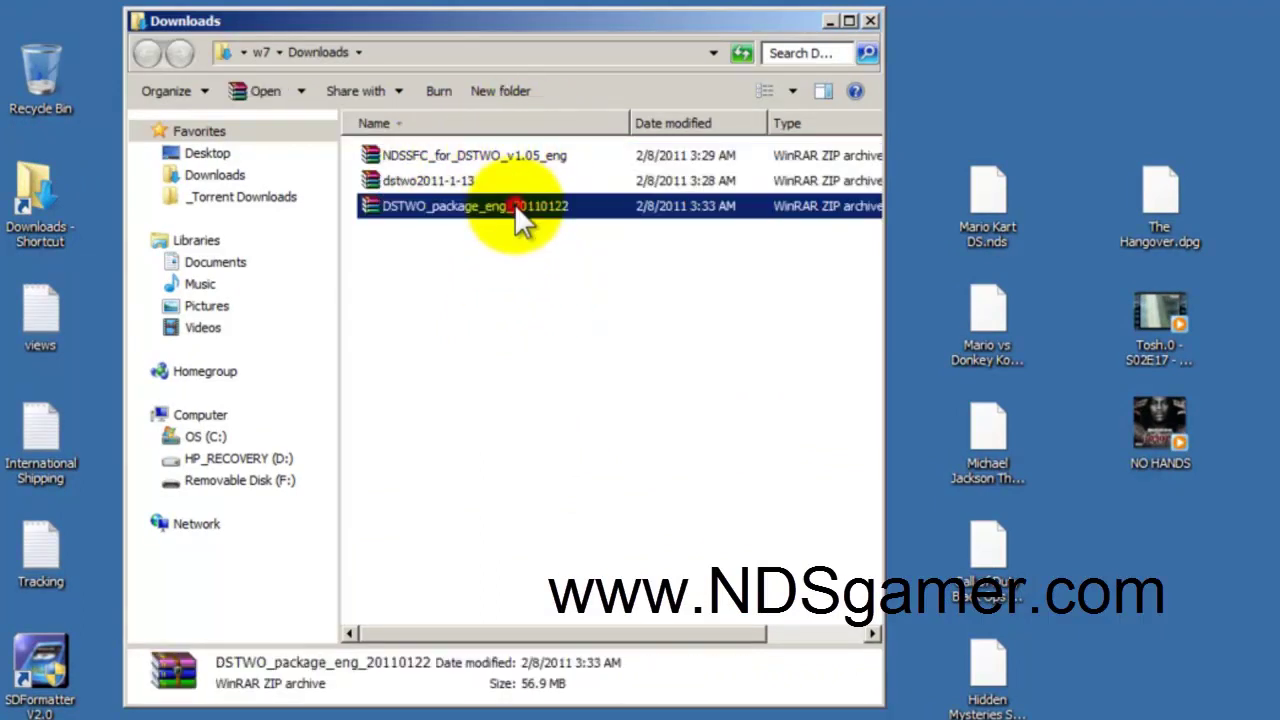
pyautogui.click(552, 127)
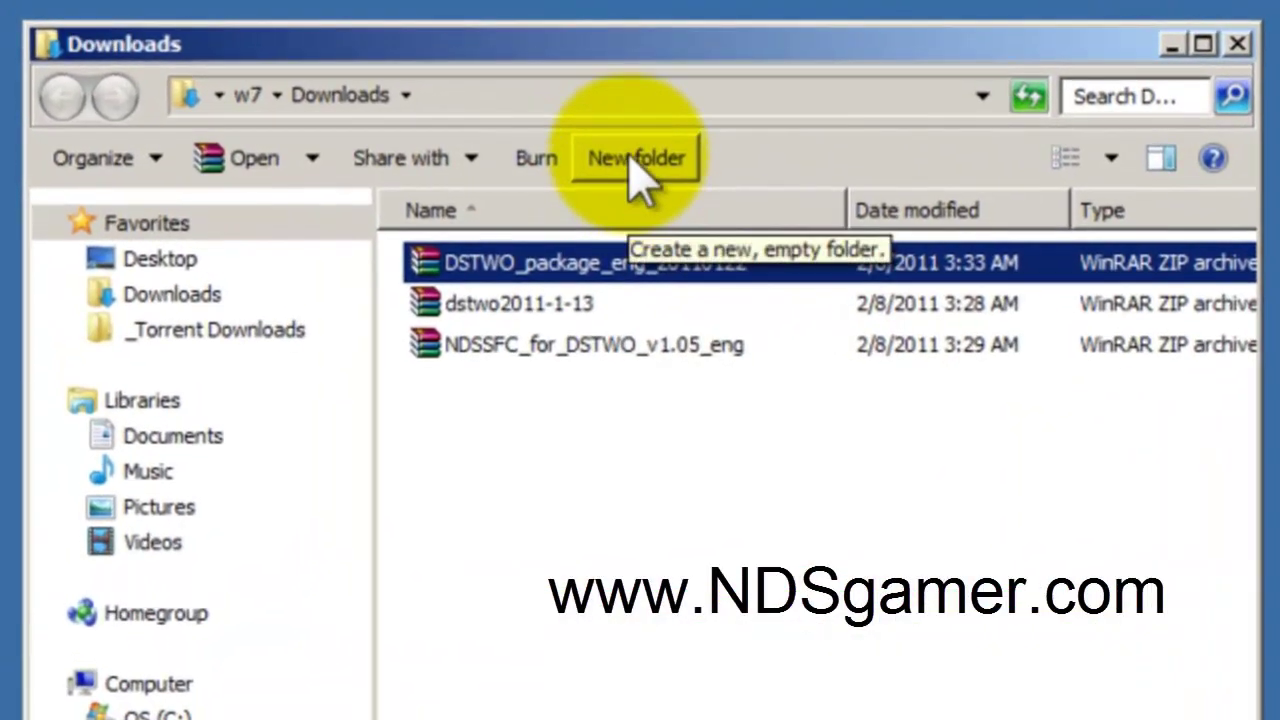
# Create a new folder named Supercard Kernel in the Downloads folder
pyautogui.click(632, 165)
pyautogui.write('Supercard Kernel')
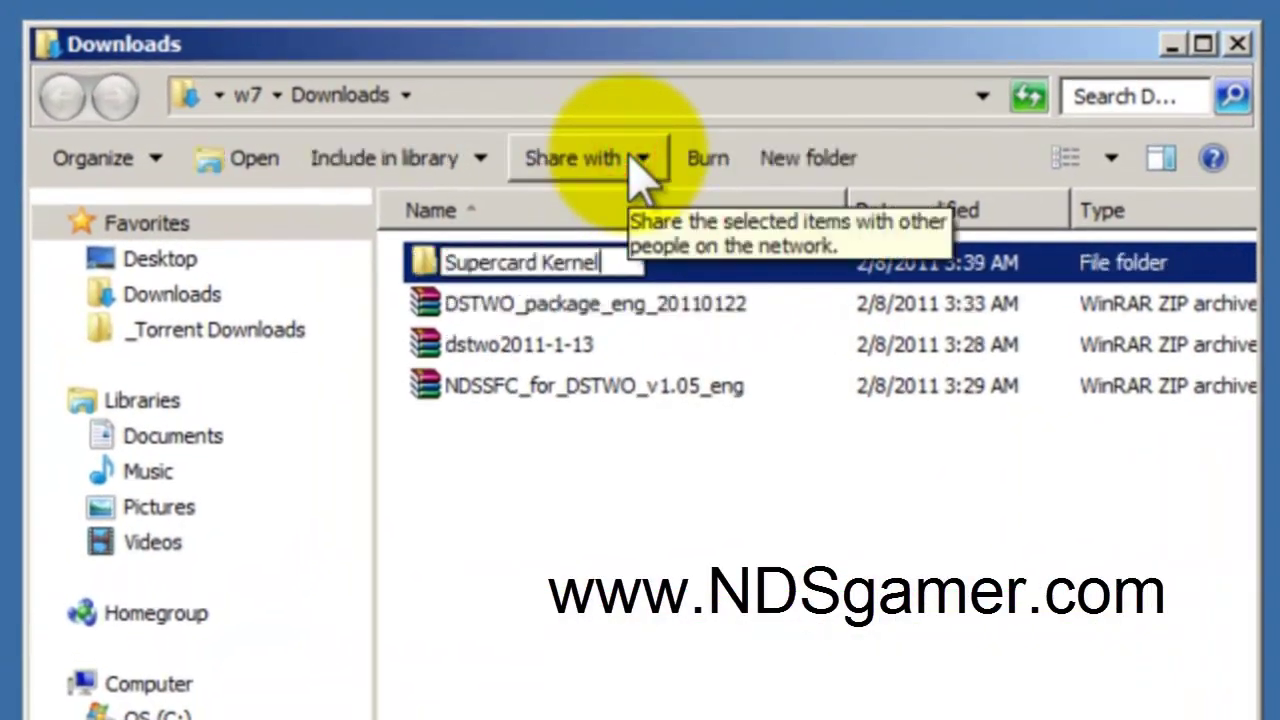
pyautogui.click(600, 512)
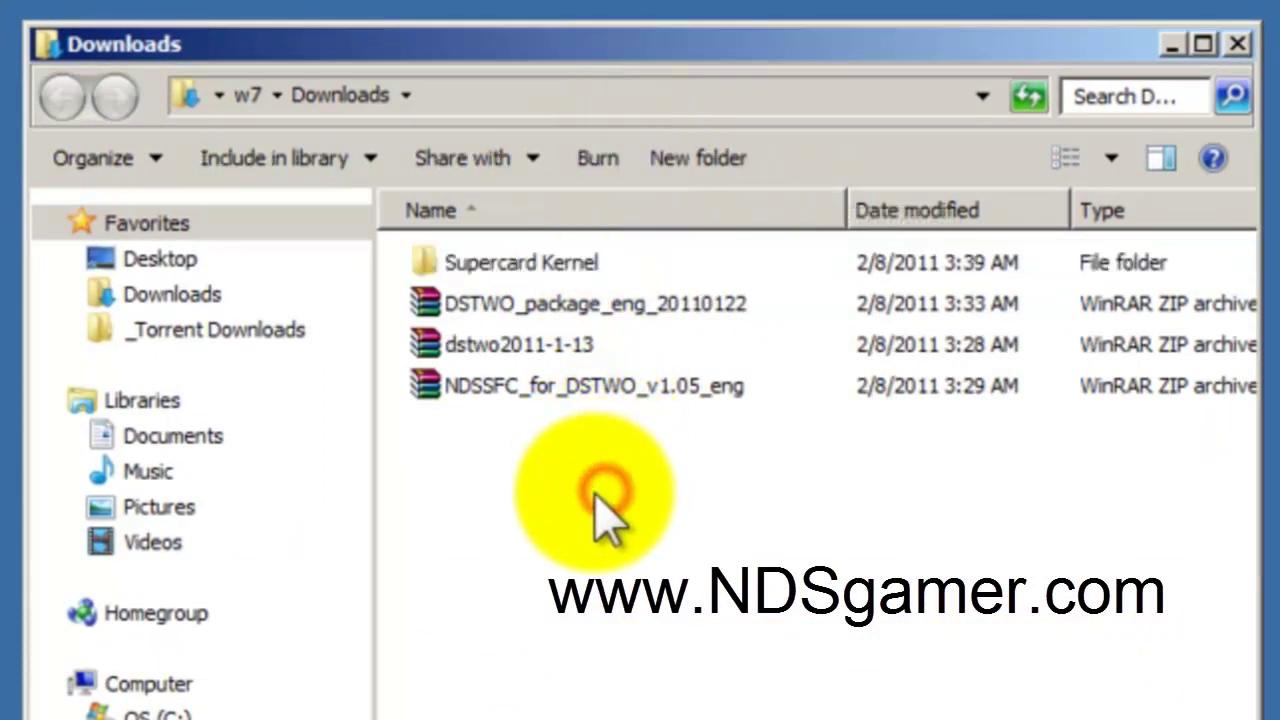
# Open DSTWO_package_eng_20110122.zip and extract all its folders and files into the Supercard Kernel folder
pyautogui.click(648, 304)
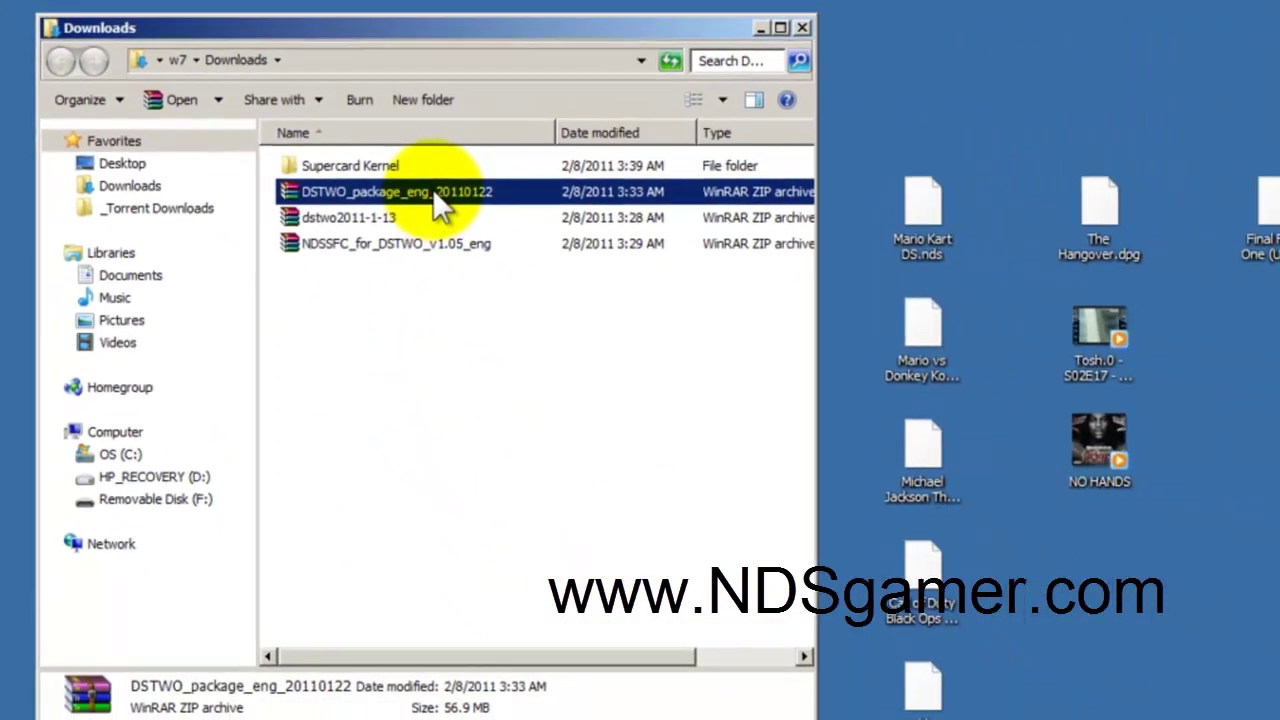
pyautogui.doubleClick(500, 228)
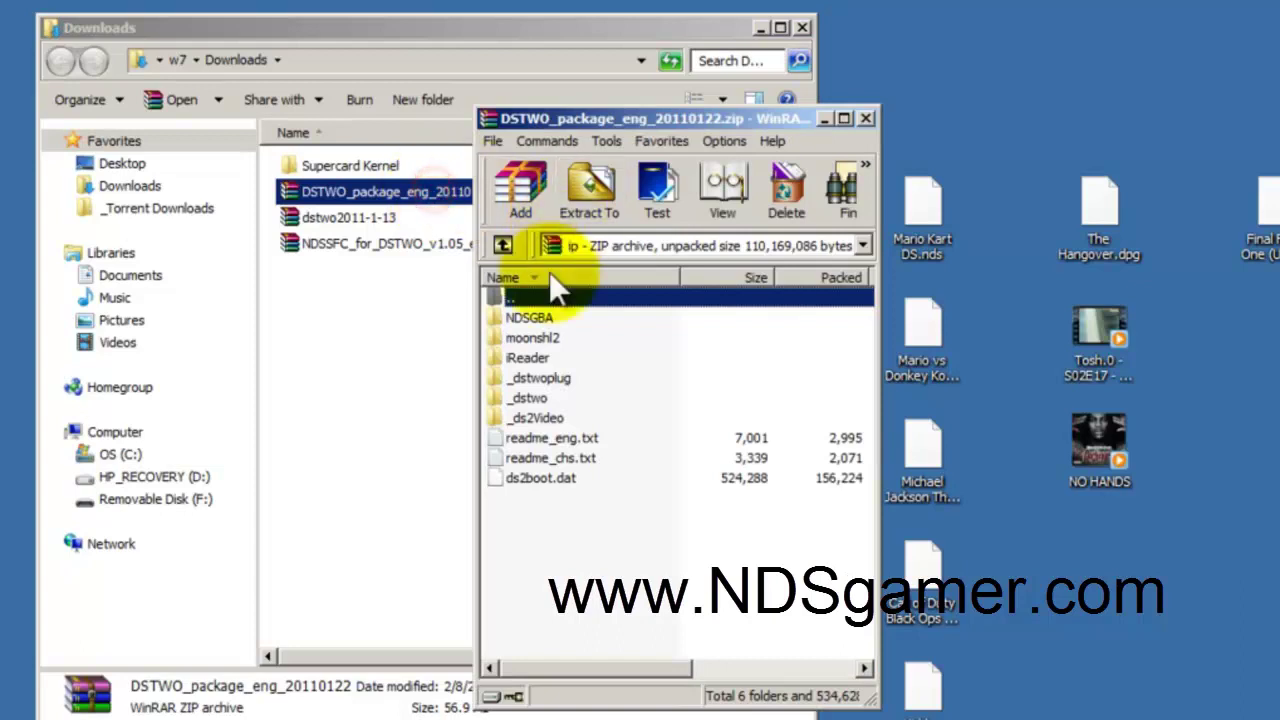
pyautogui.click(543, 316)
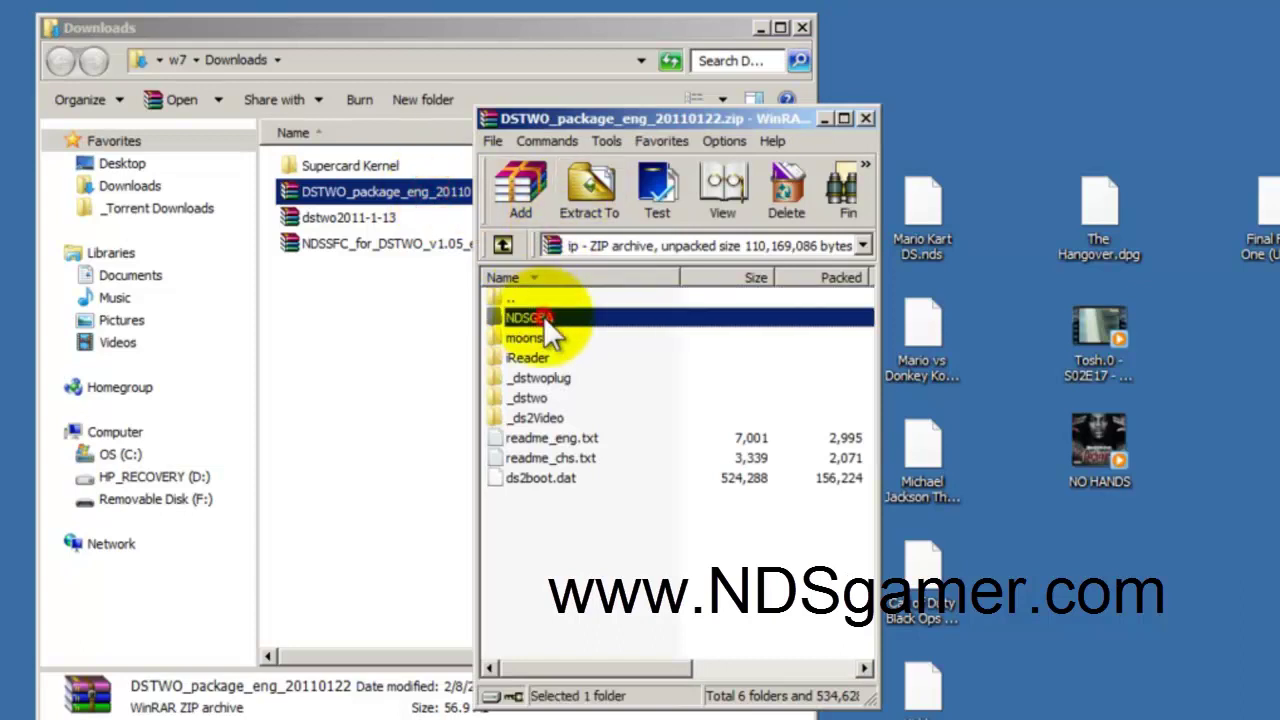
pyautogui.keyDown('shift'); pyautogui.click(540, 479); pyautogui.keyUp('shift')
pyautogui.moveTo(544, 379); pyautogui.dragTo(360, 178)
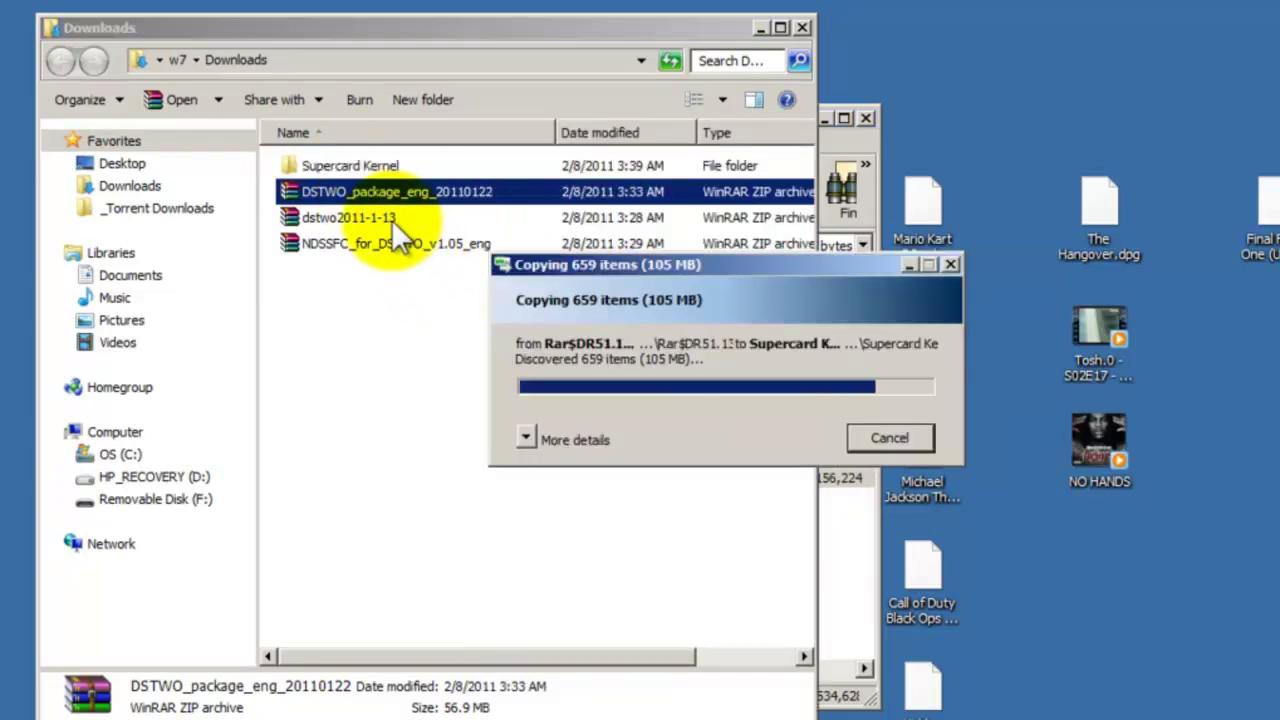
# Check the extracted files in the Supercard Kernel folder, closing the archive window before returning to Downloads
pyautogui.click(383, 165)
pyautogui.doubleClick(380, 163)
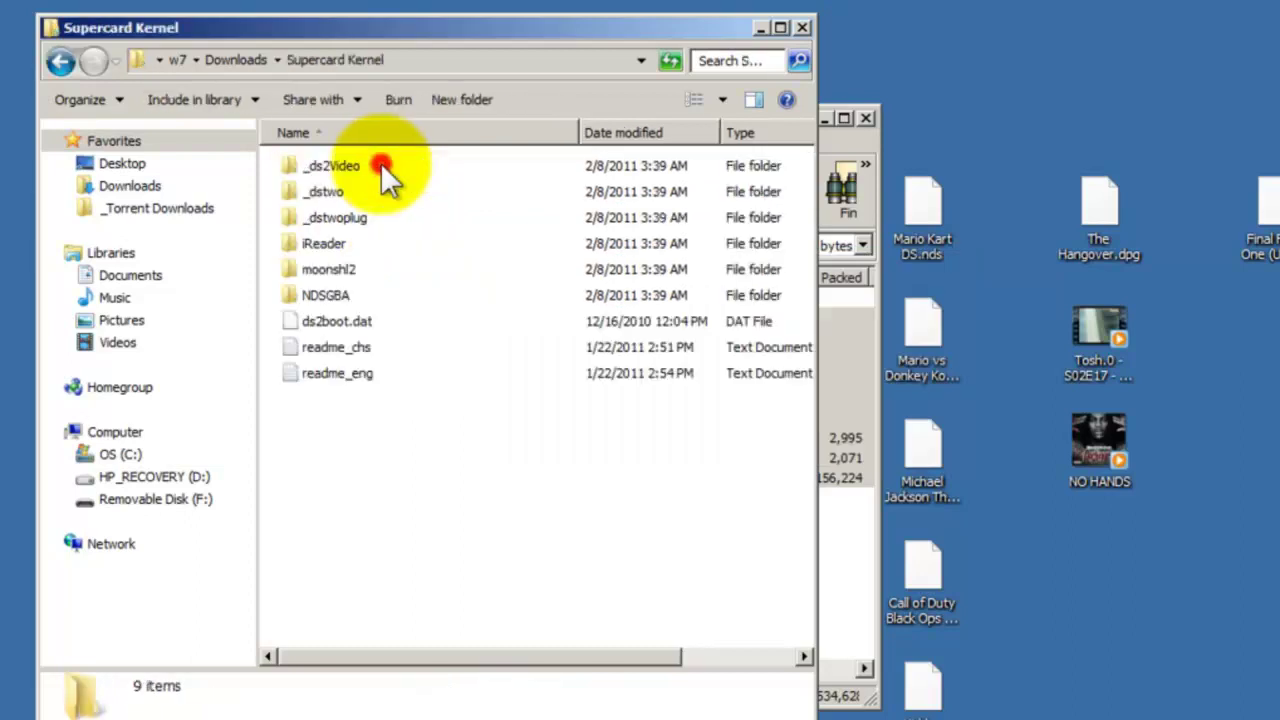
pyautogui.click(848, 345)
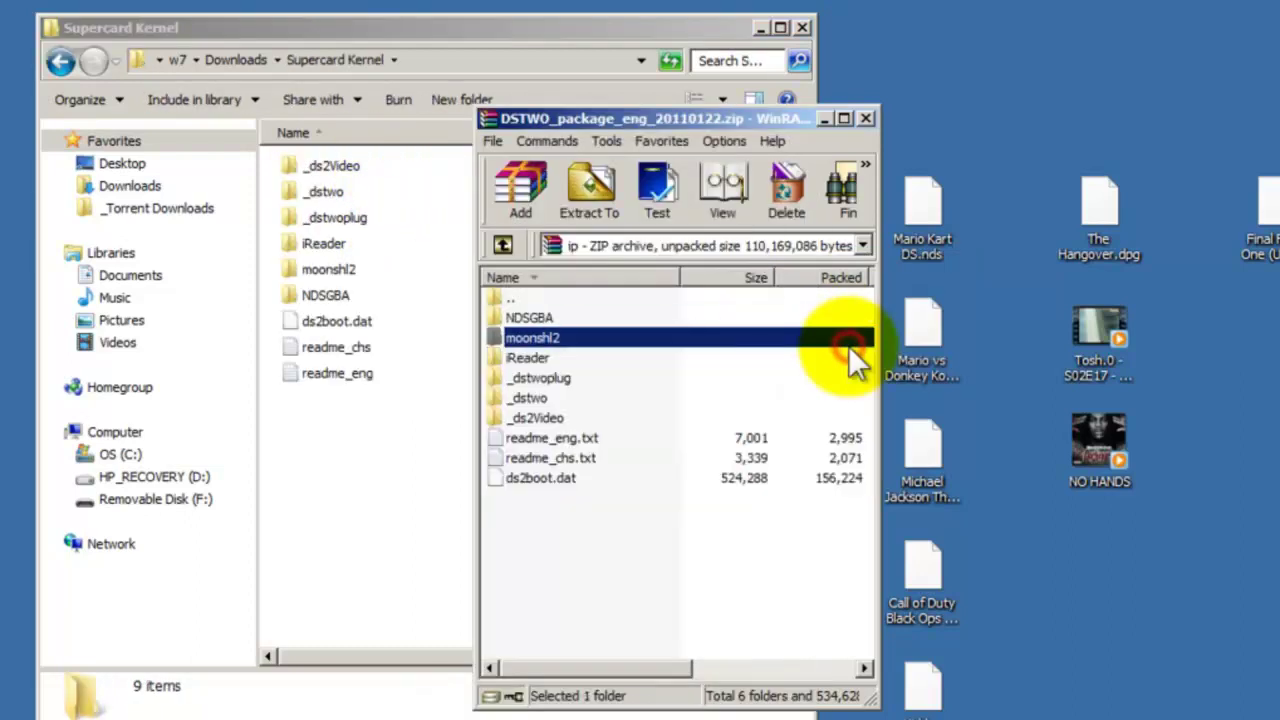
pyautogui.click(866, 118)
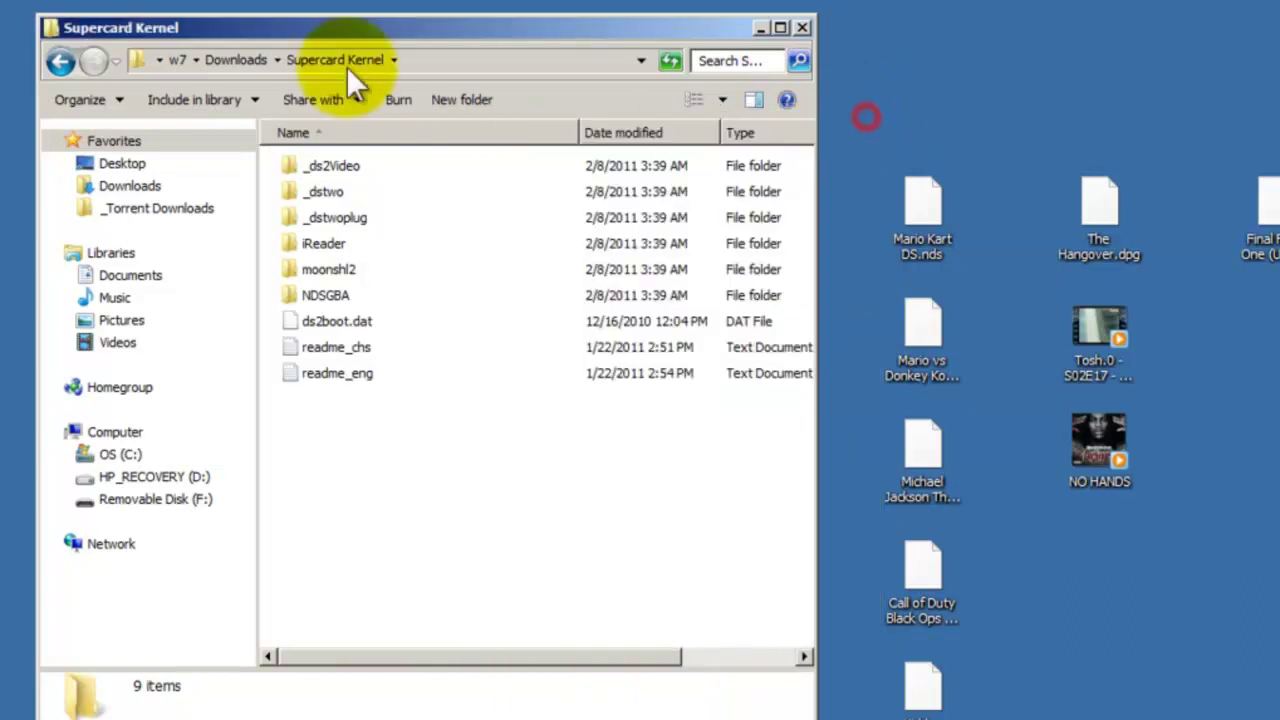
pyautogui.click(58, 60)
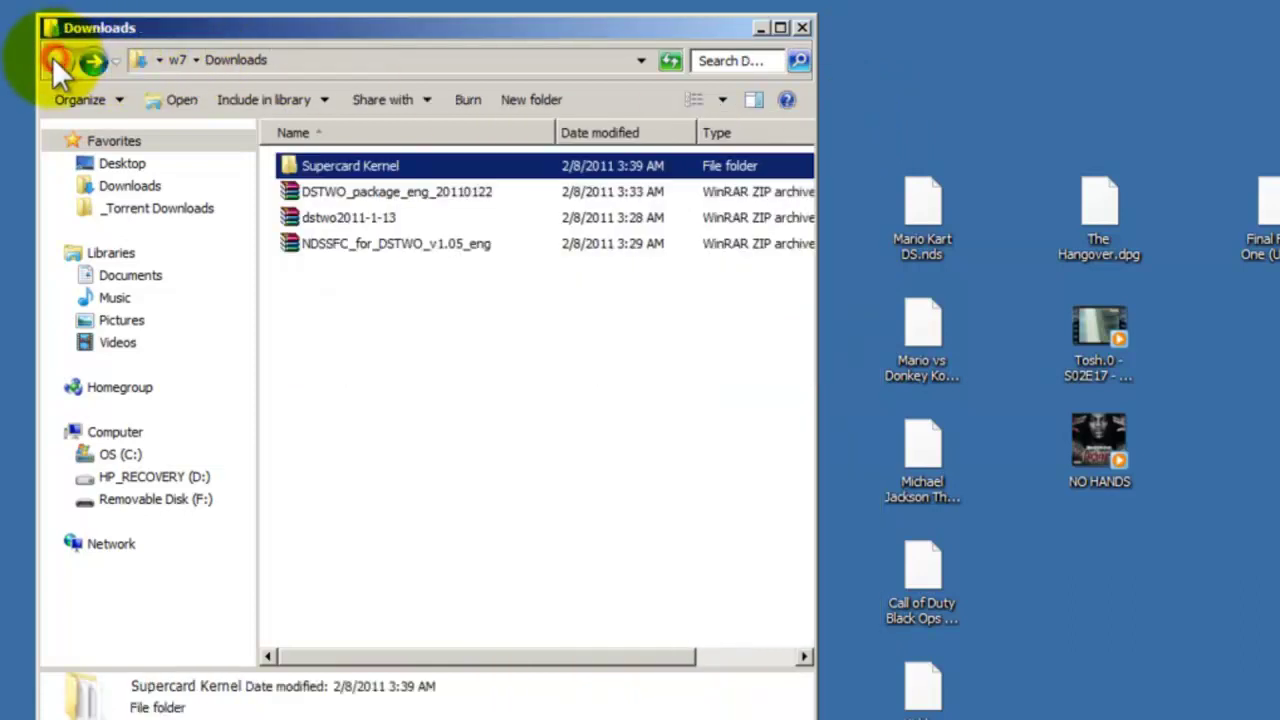
pyautogui.click(365, 185)
pyautogui.rightClick(392, 165)
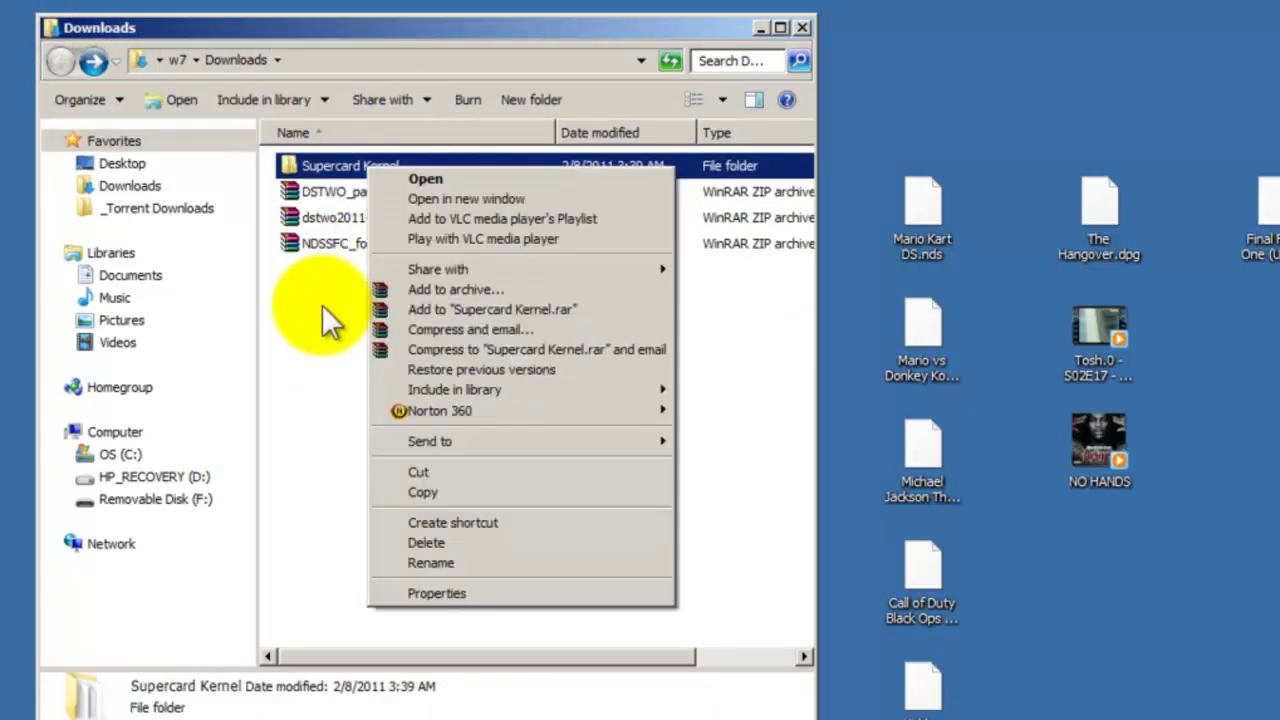
pyautogui.click(322, 305)
pyautogui.click(371, 163)
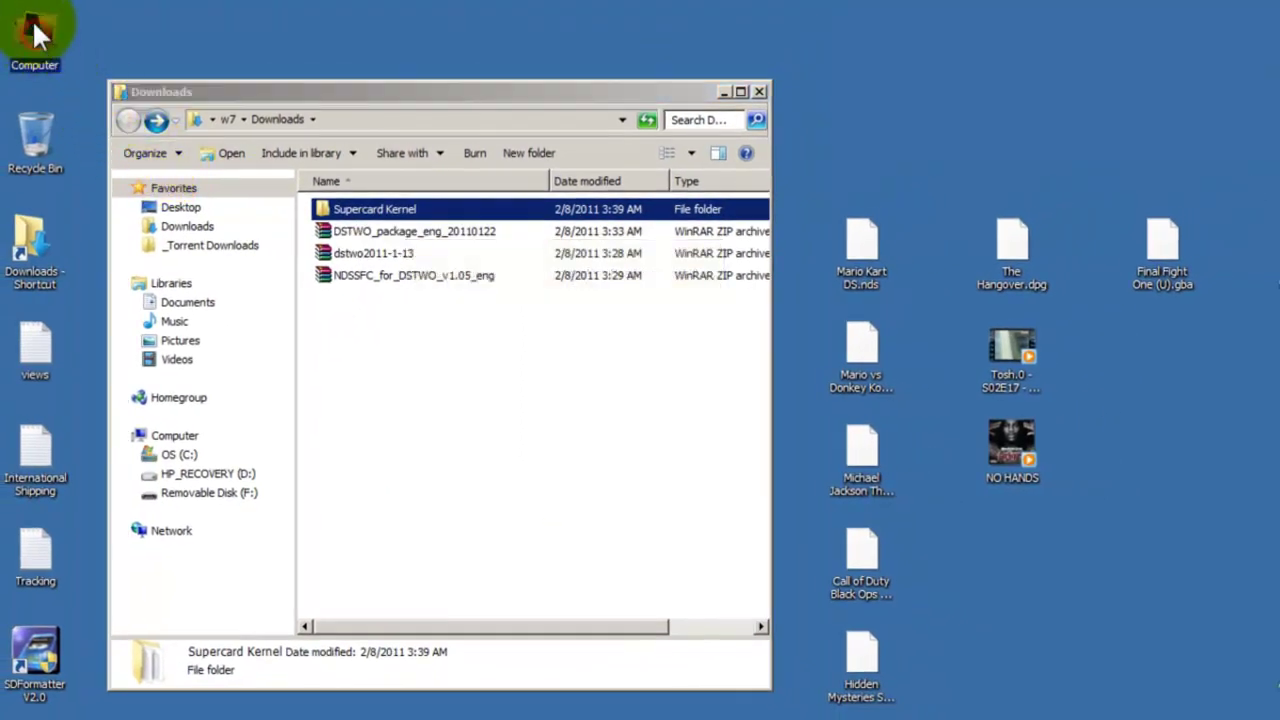
# Open Removable Disk (F:) in a second window placed beside the Downloads window
pyautogui.doubleClick(32, 19)
pyautogui.click(470, 428)
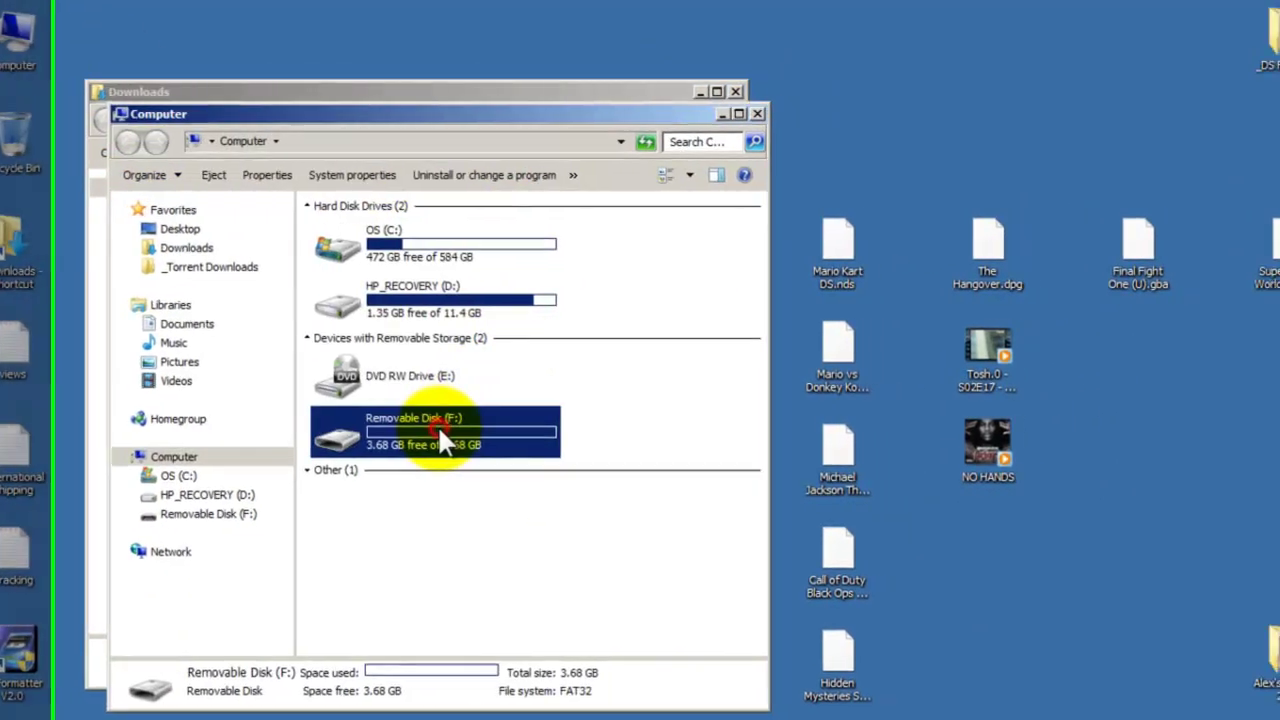
pyautogui.moveTo(476, 112); pyautogui.dragTo(1037, 97)
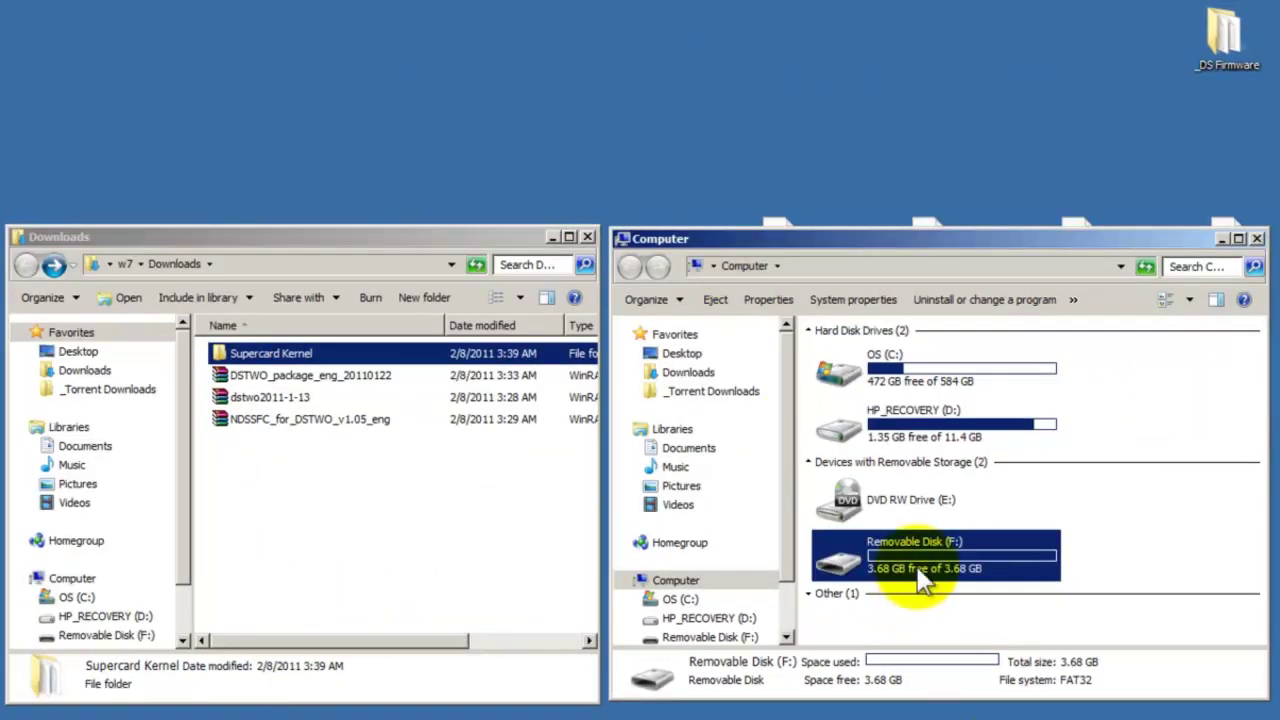
pyautogui.doubleClick(916, 565)
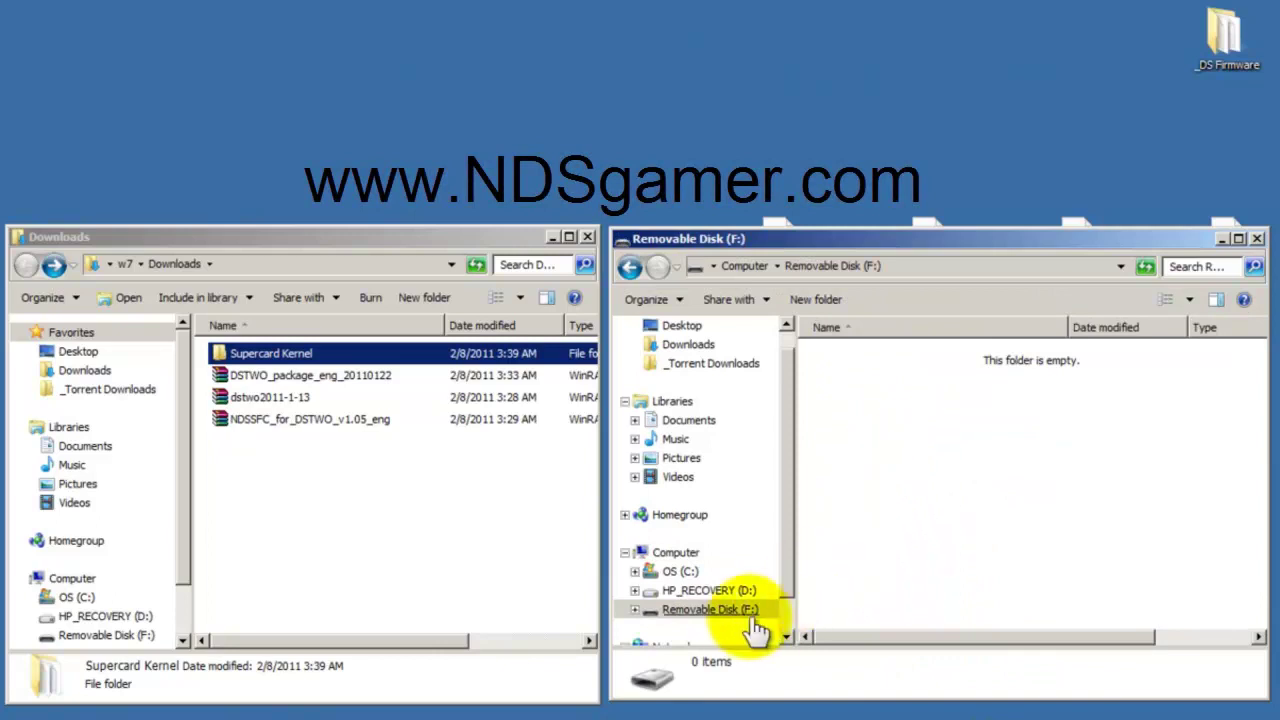
pyautogui.click(725, 610)
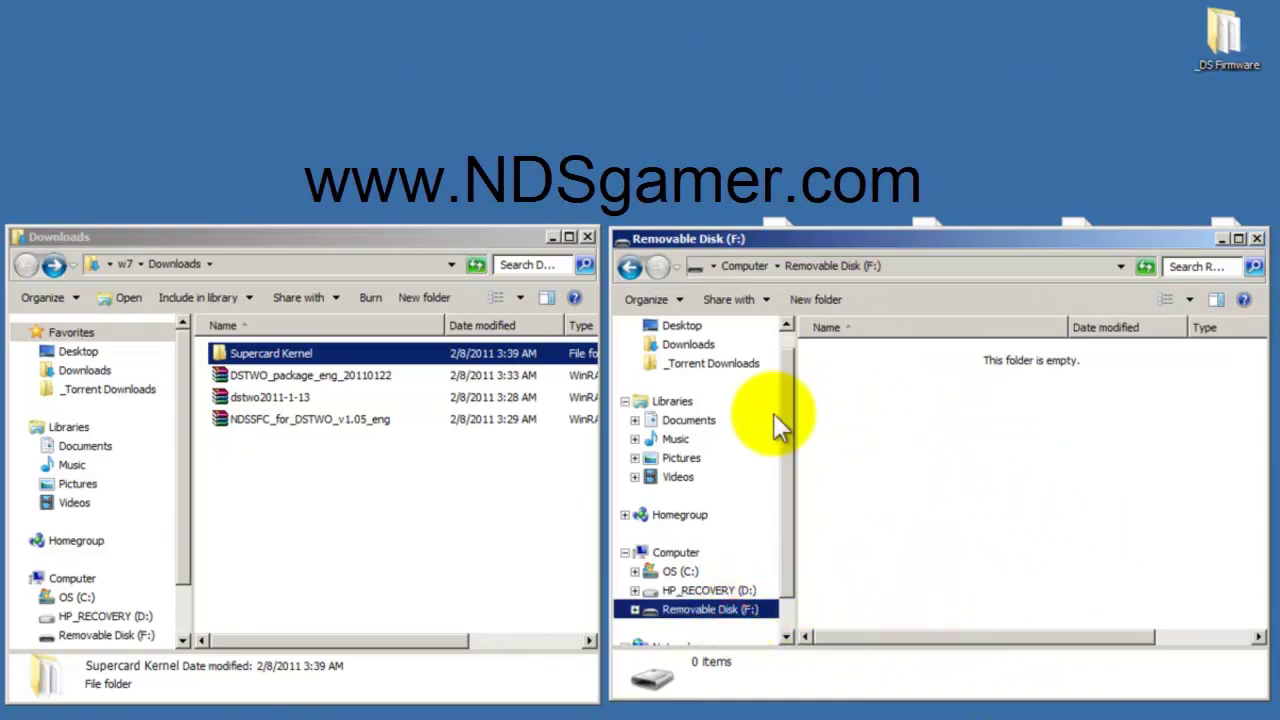
# Copy all folders and files from the Supercard Kernel folder to the root of Removable Disk (F:)
pyautogui.doubleClick(251, 357)
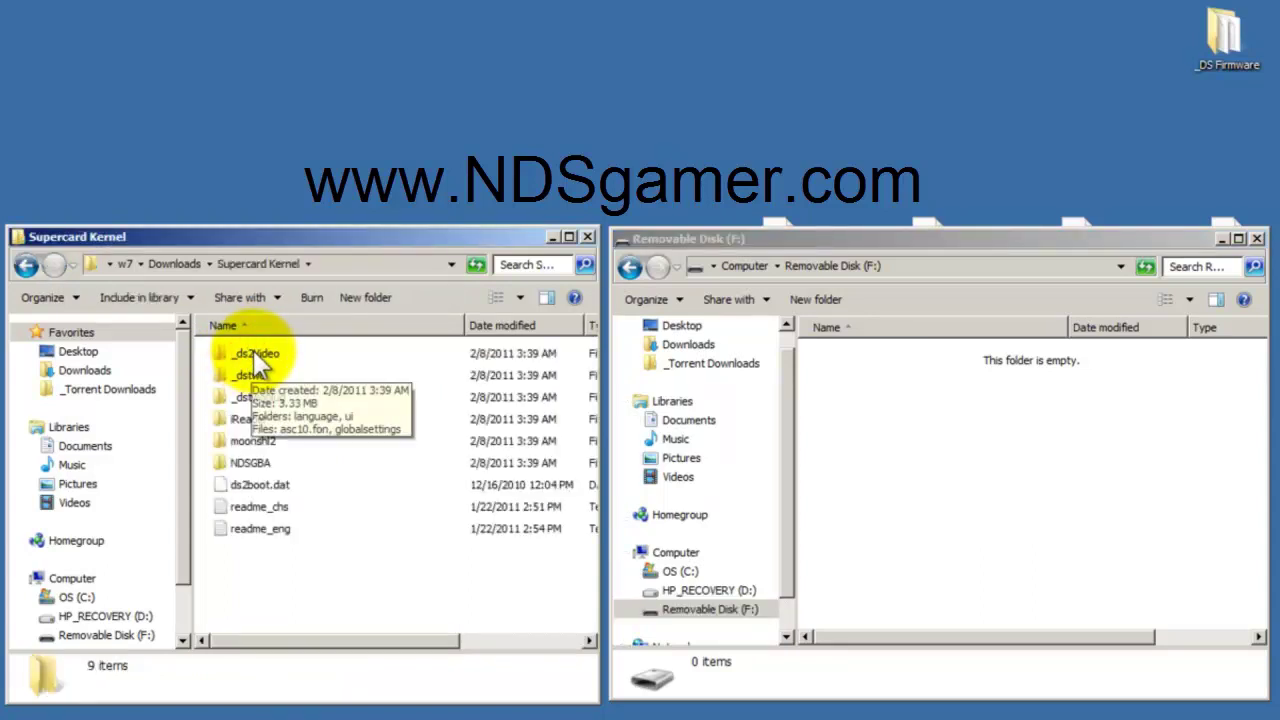
pyautogui.click(253, 355)
pyautogui.keyDown('shift'); pyautogui.click(258, 526); pyautogui.keyUp('shift')
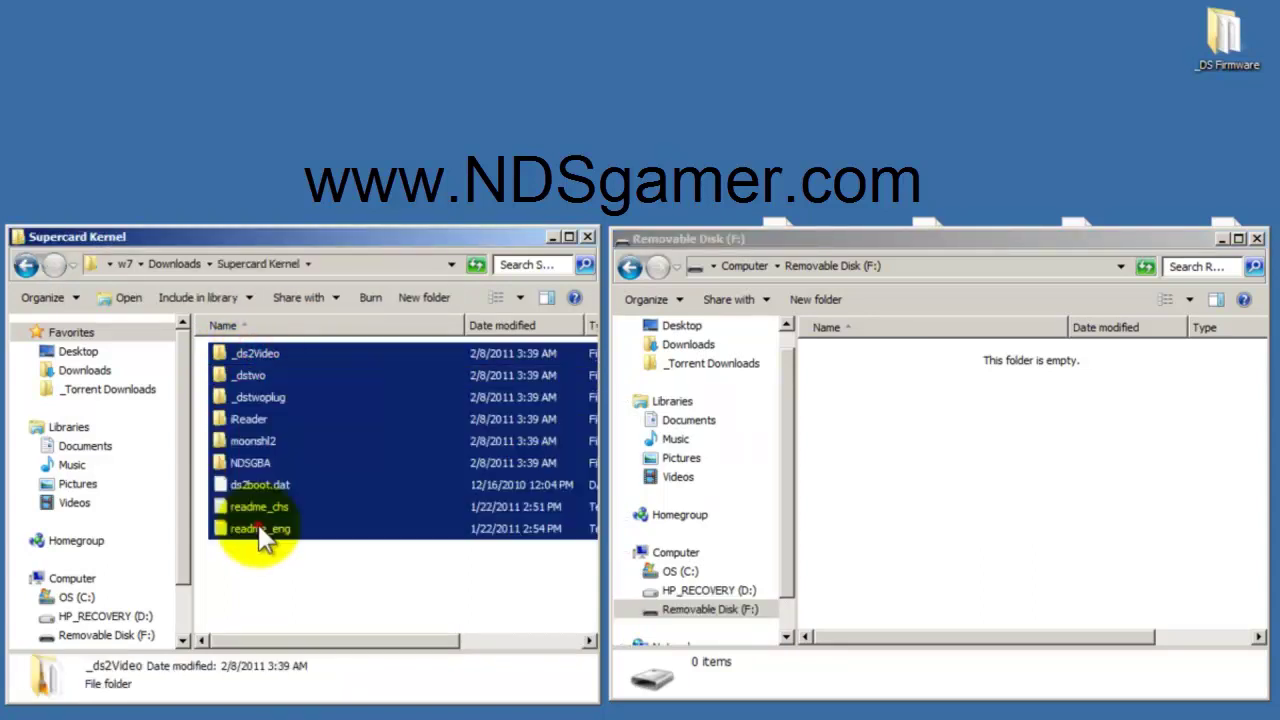
pyautogui.moveTo(261, 506); pyautogui.dragTo(944, 524)
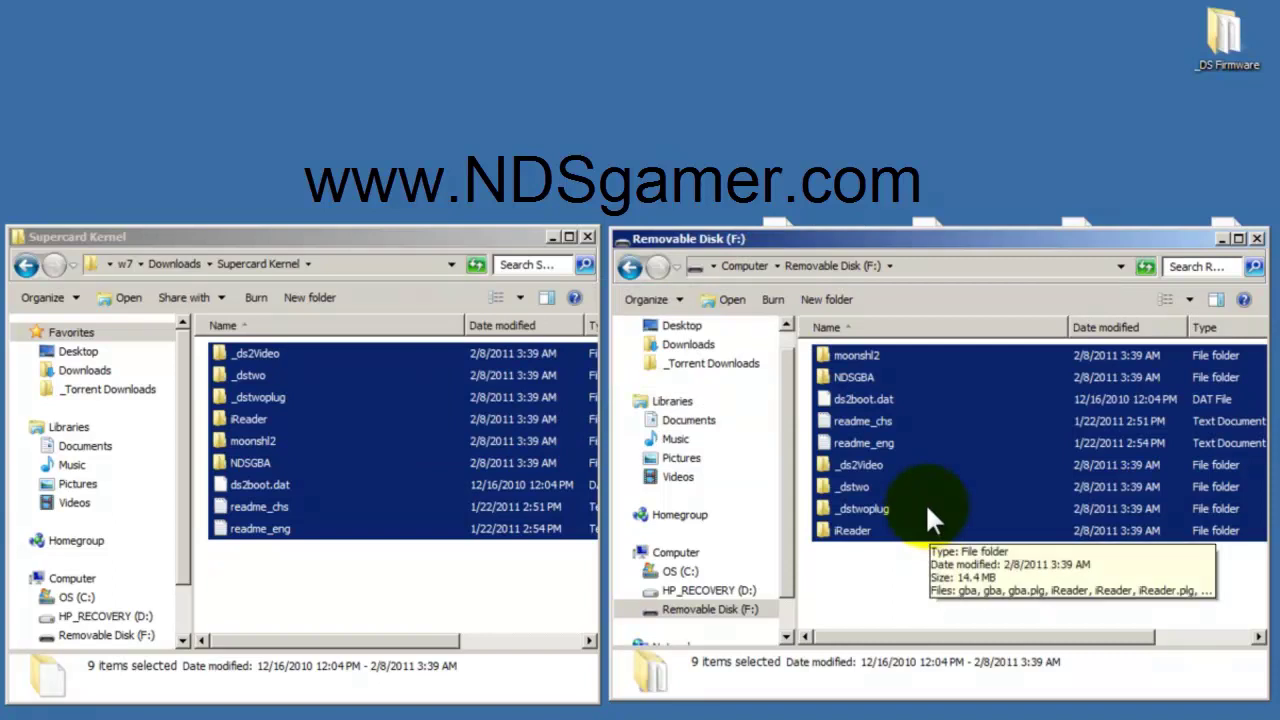
pyautogui.click(893, 551)
pyautogui.click(450, 582)
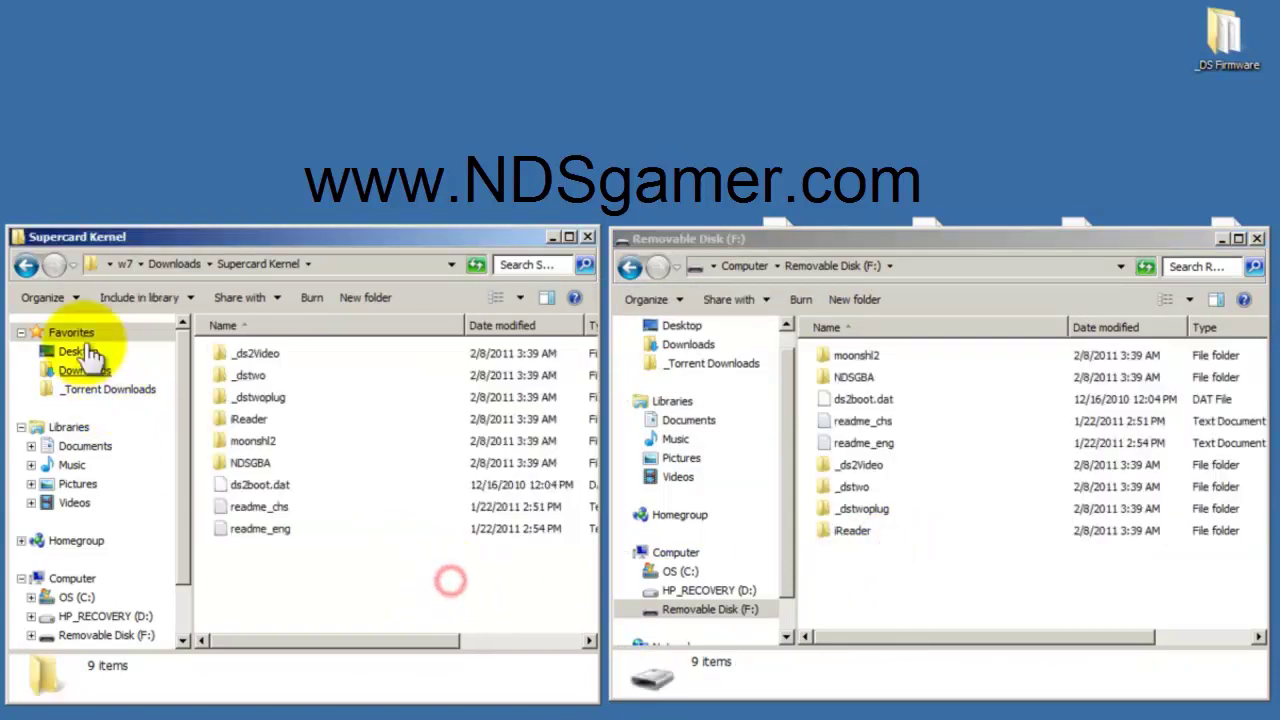
# Open the patch archive dstwo2011-1-13.zip from the Downloads folder and arrange its window beside the Removable Disk (F:) window
pyautogui.click(25, 264)
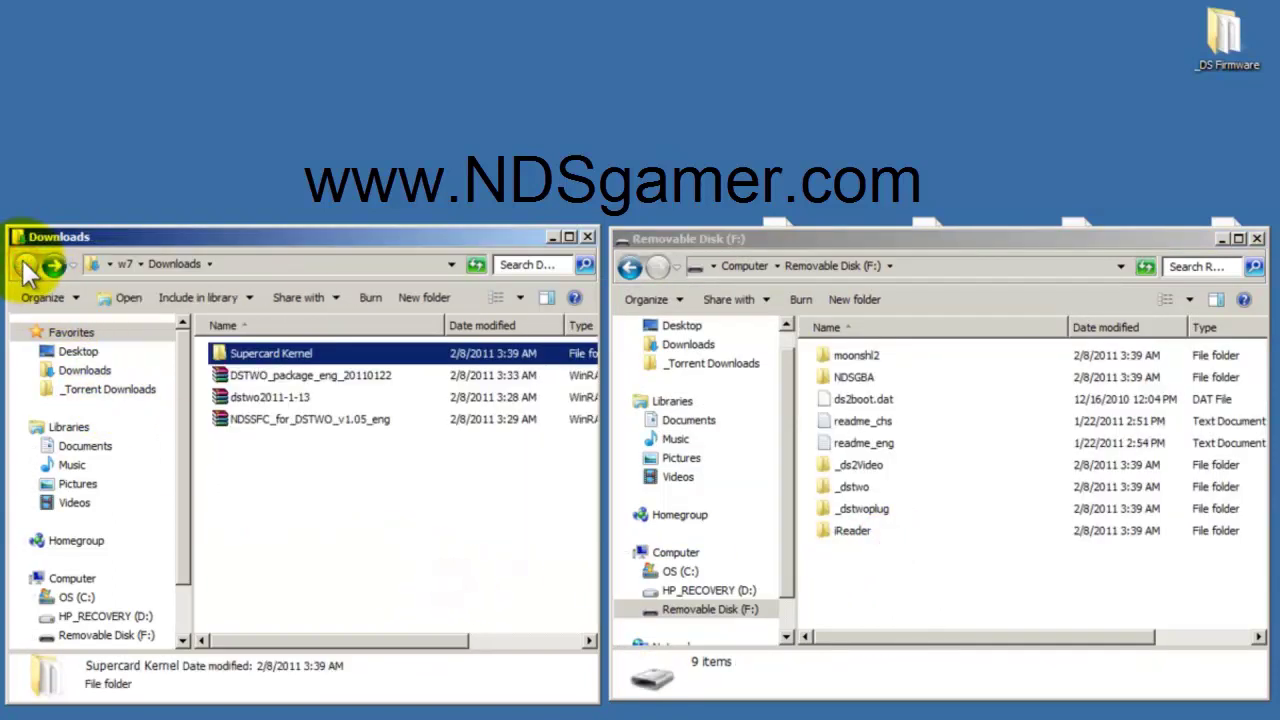
pyautogui.click(335, 375)
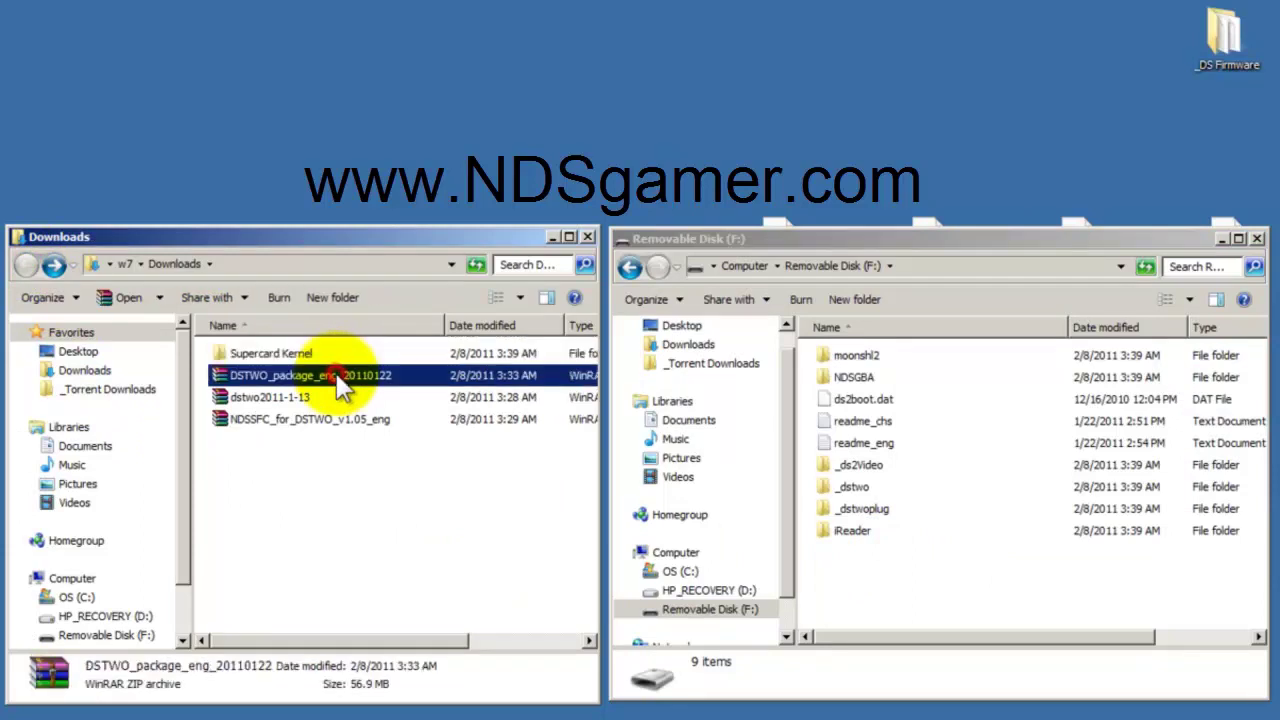
pyautogui.click(298, 398)
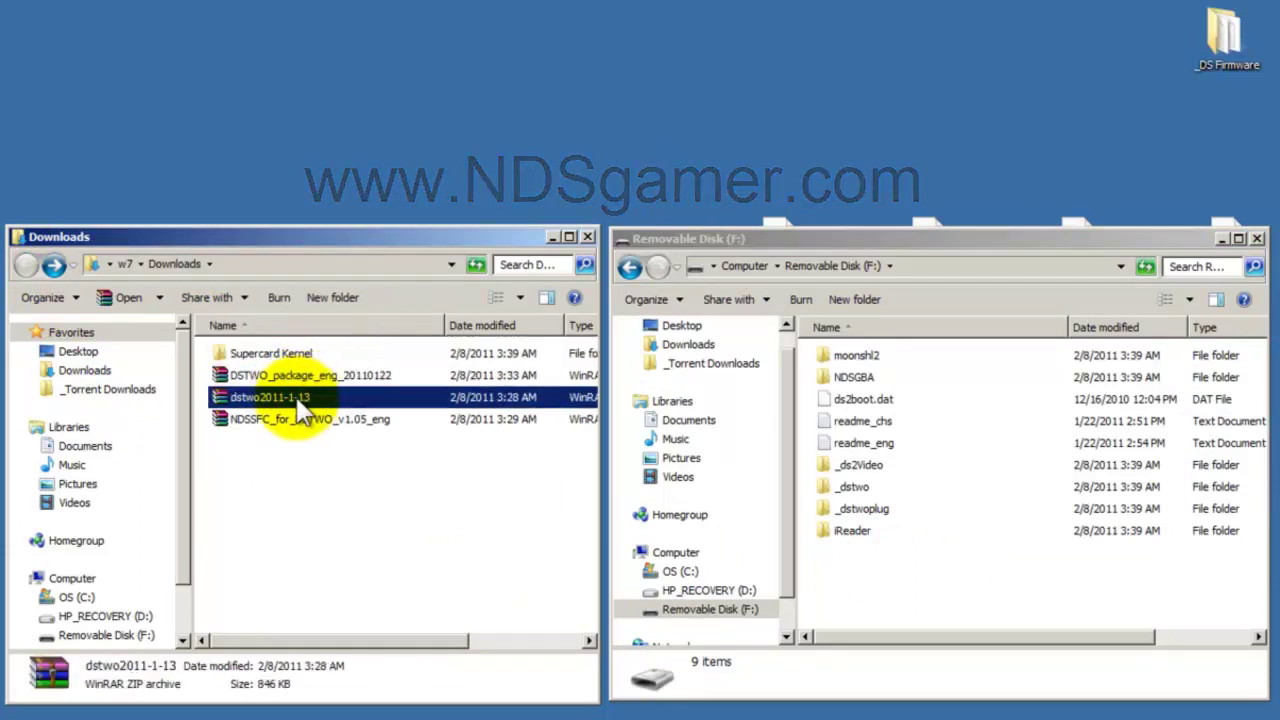
pyautogui.doubleClick(298, 400)
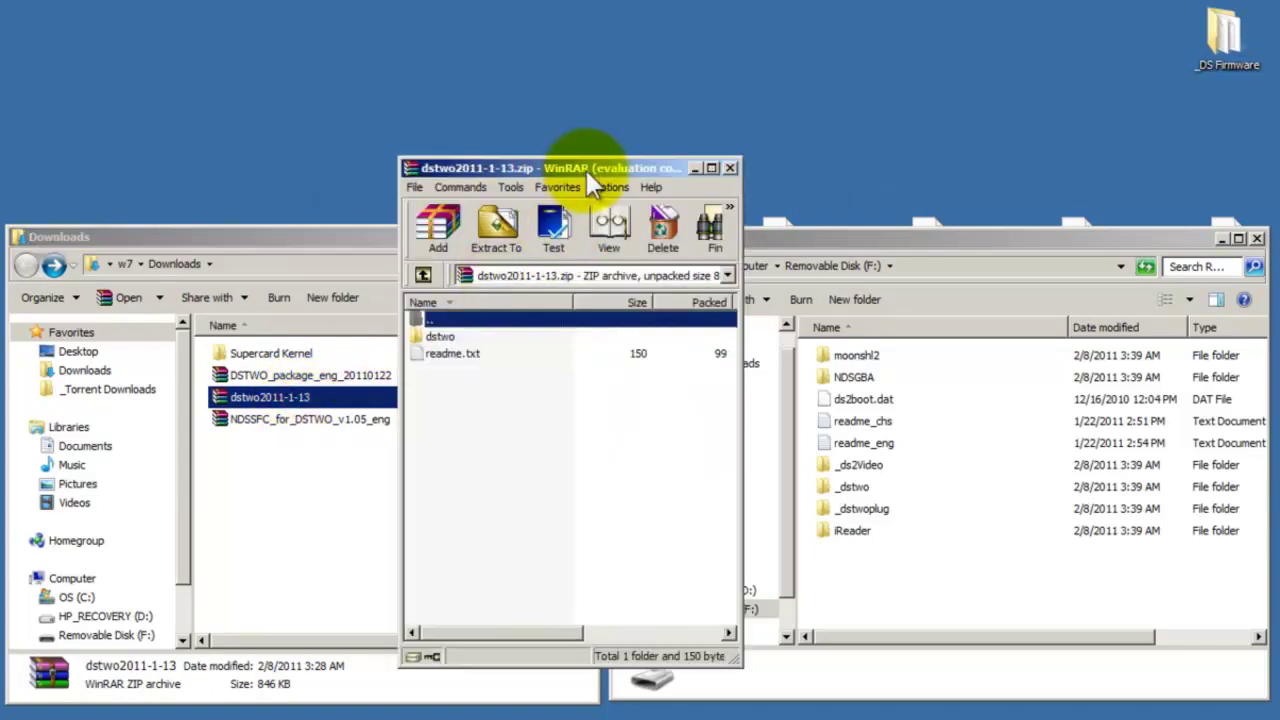
pyautogui.moveTo(586, 170); pyautogui.dragTo(384, 168)
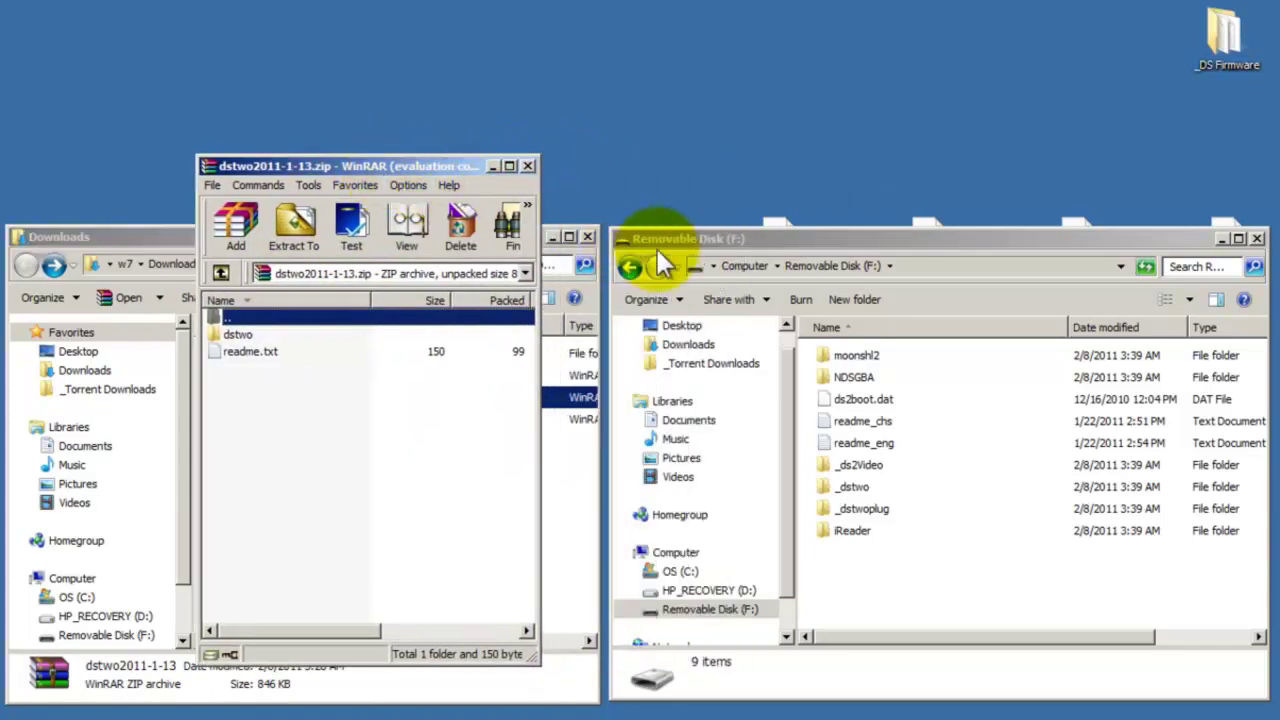
pyautogui.moveTo(685, 242); pyautogui.dragTo(617, 243)
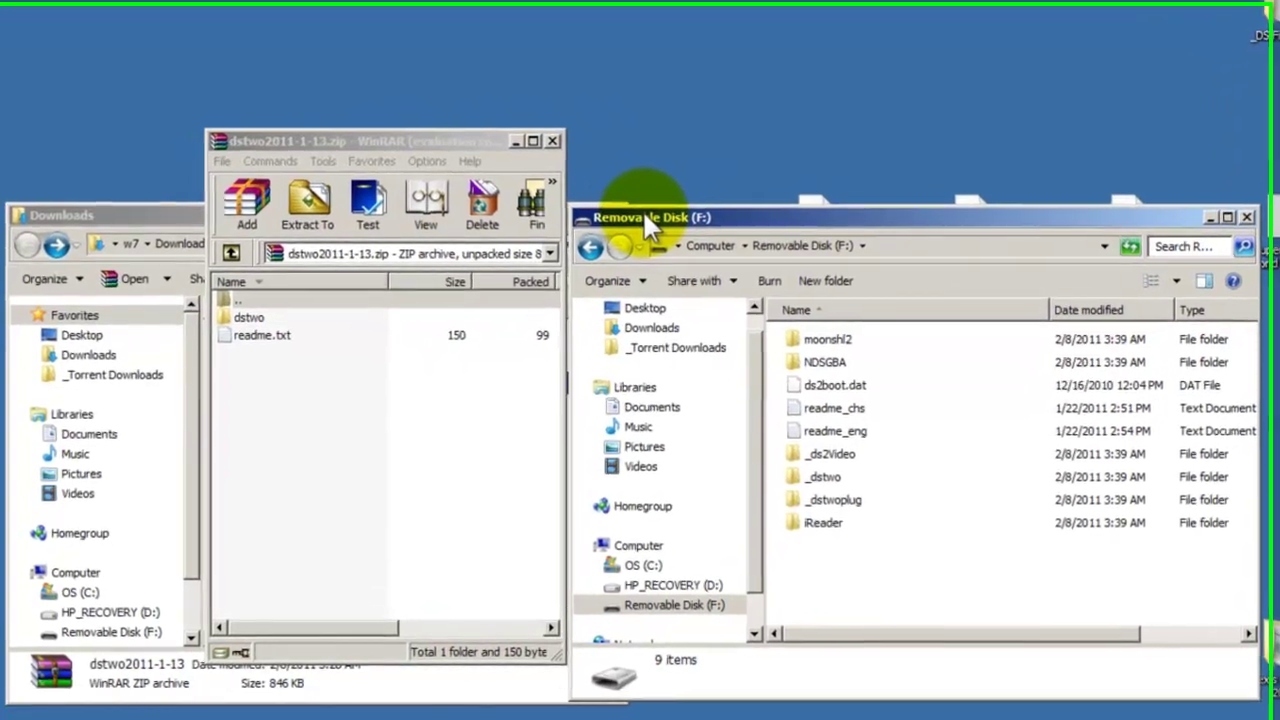
# Enlarge the Removable Disk (F:) window upward and sort its contents by name, with folders listed first
pyautogui.moveTo(646, 199); pyautogui.dragTo(648, 176)
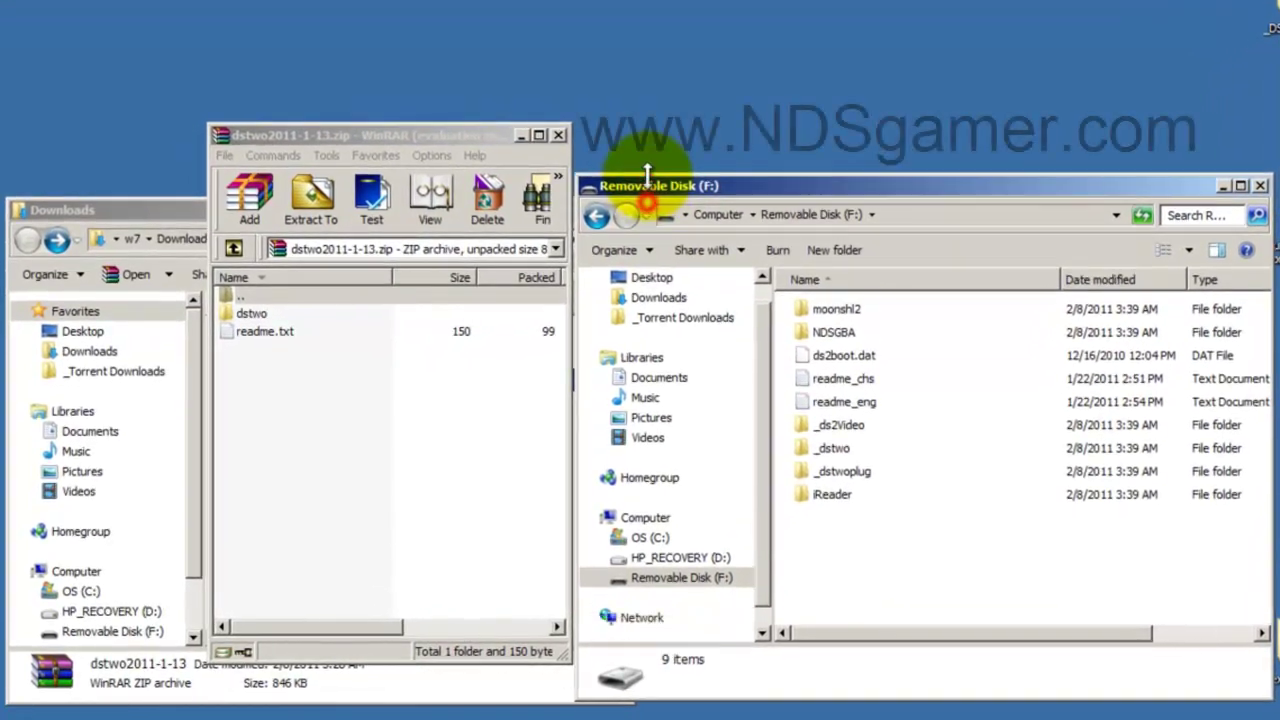
pyautogui.click(876, 277)
pyautogui.click(876, 277)
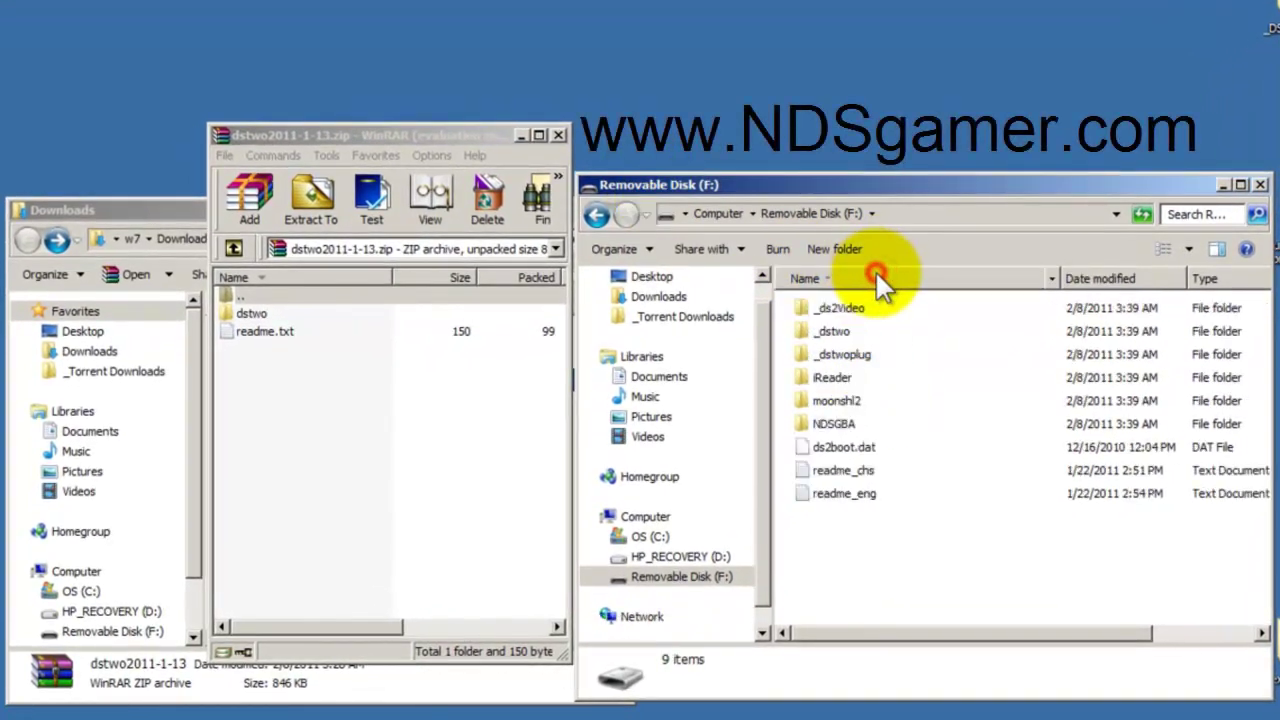
# Open the _dstwo folder on Removable Disk (F:) and the dstwo\en folder inside the patch archive
pyautogui.click(278, 313)
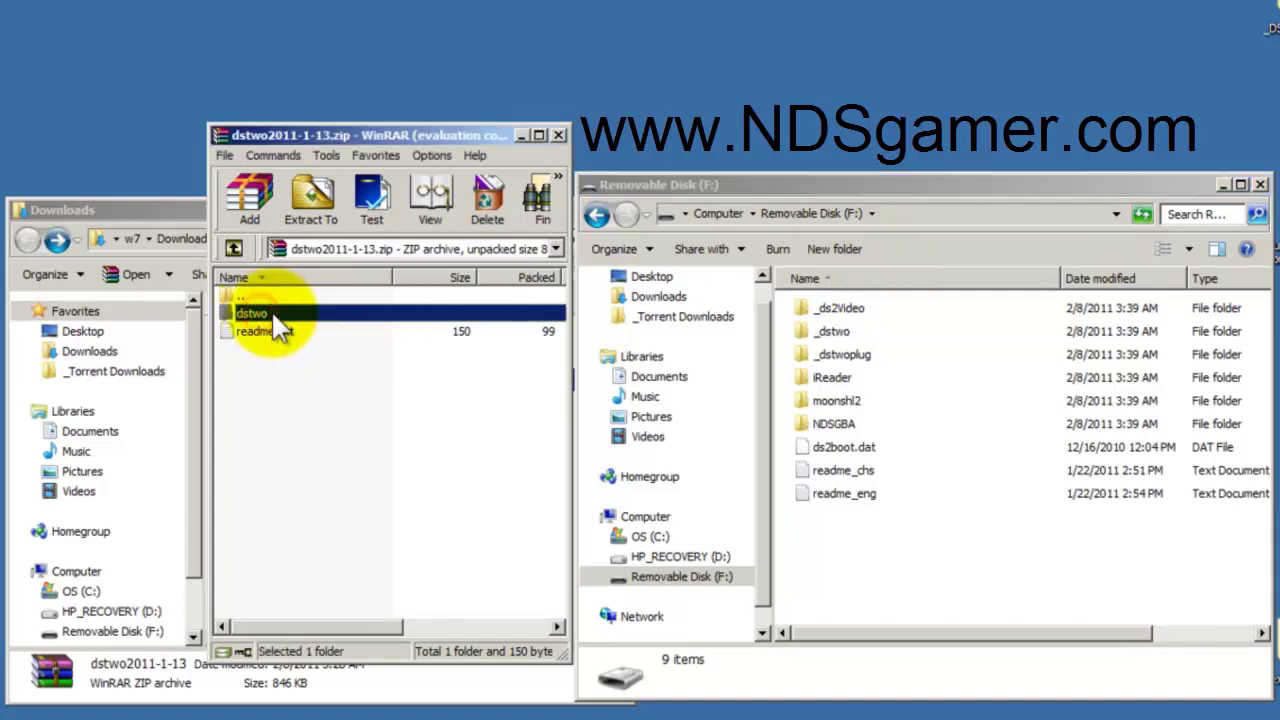
pyautogui.moveTo(278, 318); pyautogui.dragTo(845, 335)
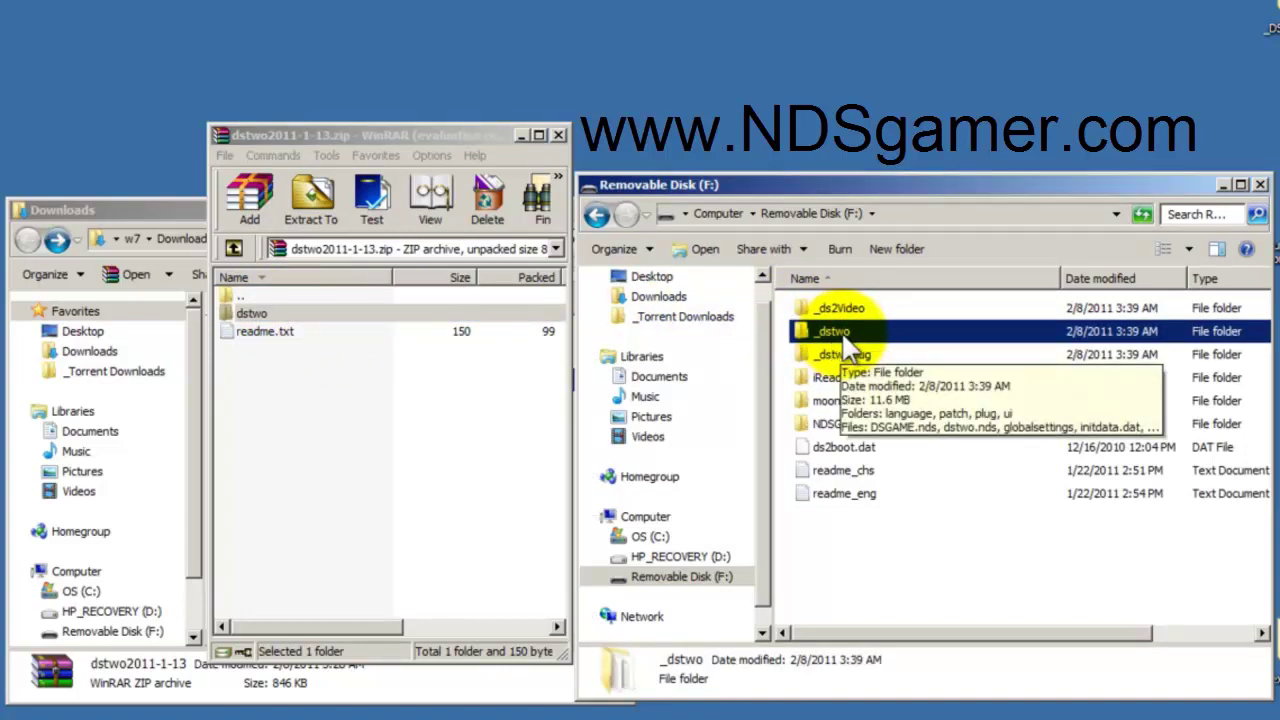
pyautogui.doubleClick(843, 335)
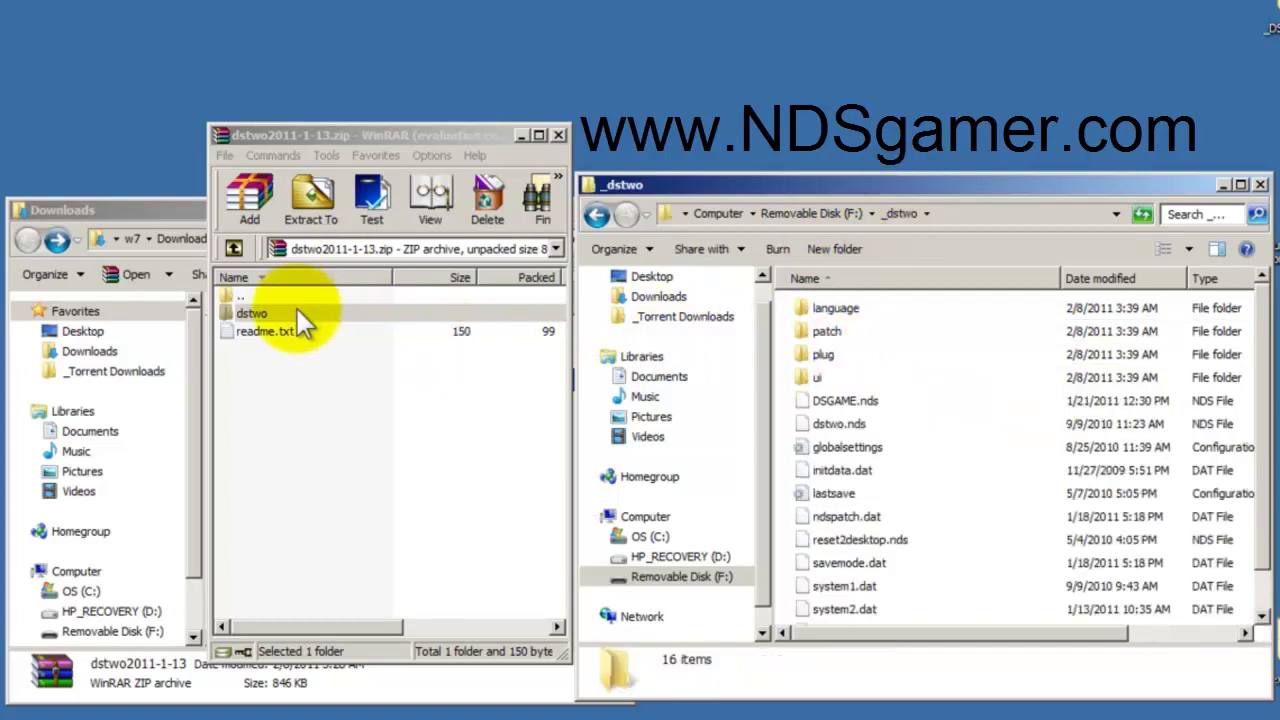
pyautogui.click(256, 315)
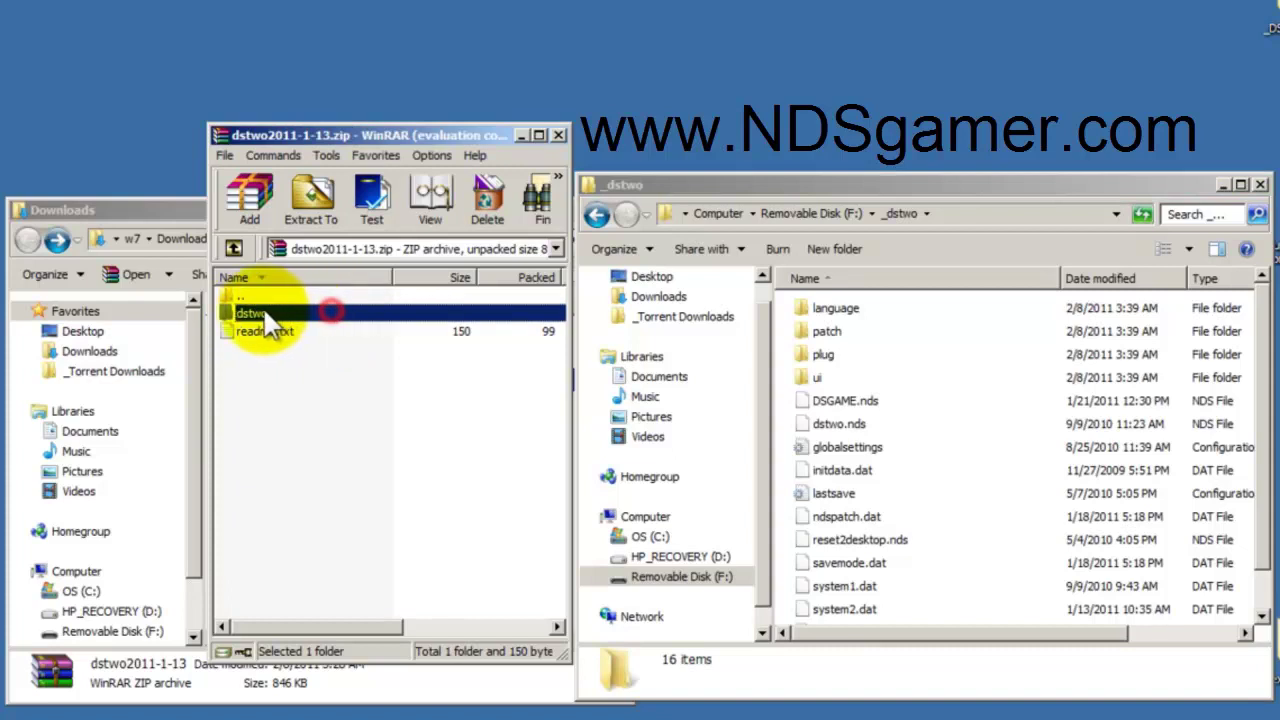
pyautogui.doubleClick(256, 315)
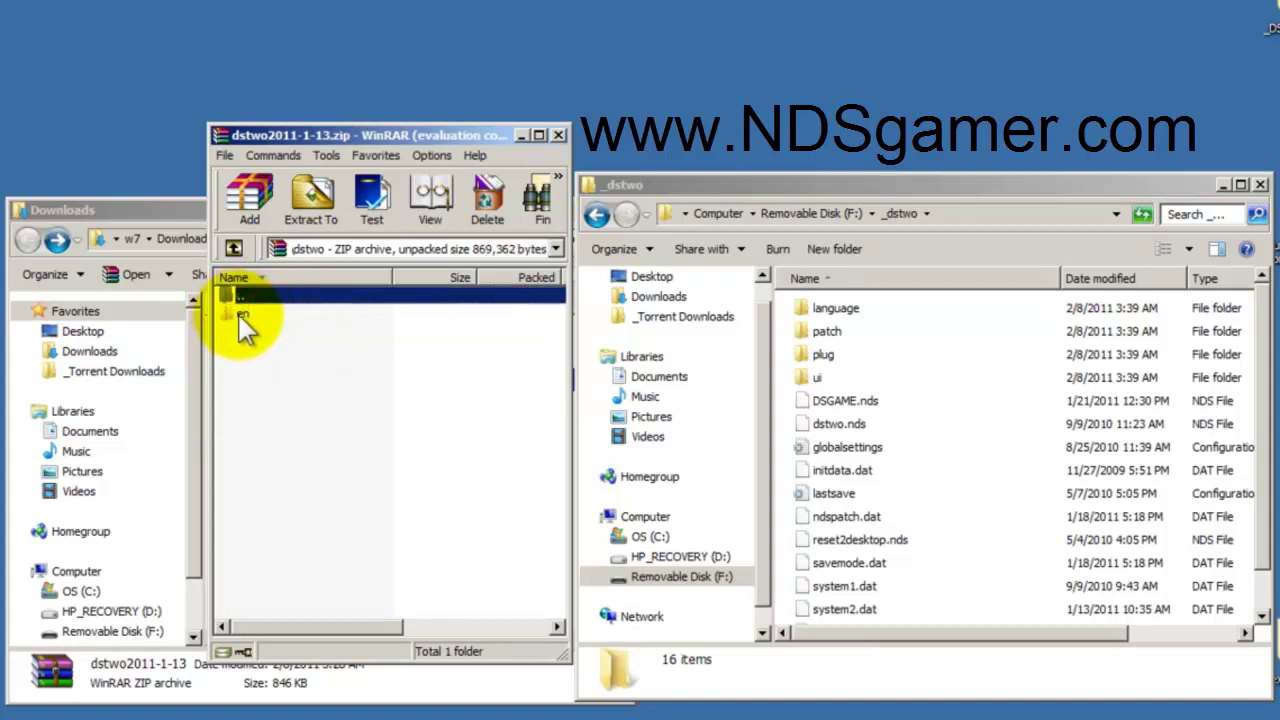
pyautogui.doubleClick(243, 318)
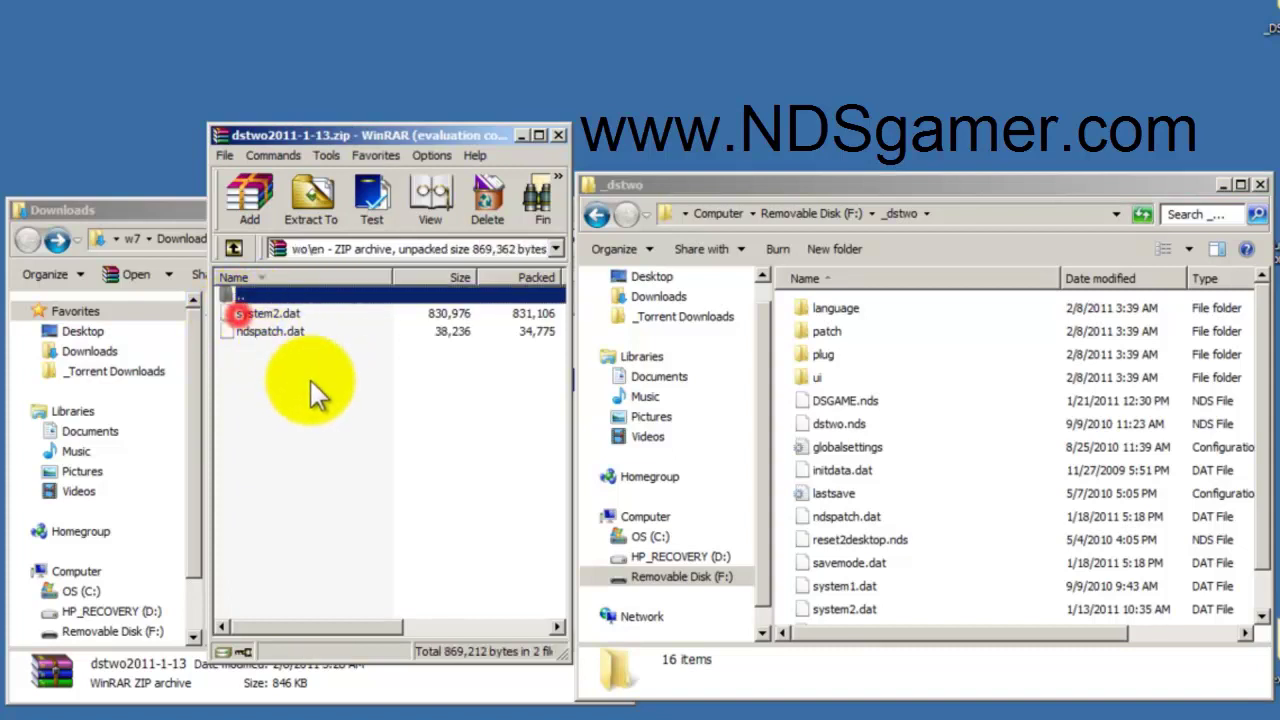
# Try to copy system2.dat and ndspatch.dat from the patch archive into _dstwo, skipping both files that already exist there
pyautogui.click(264, 352)
pyautogui.moveTo(266, 310); pyautogui.dragTo(770, 440)
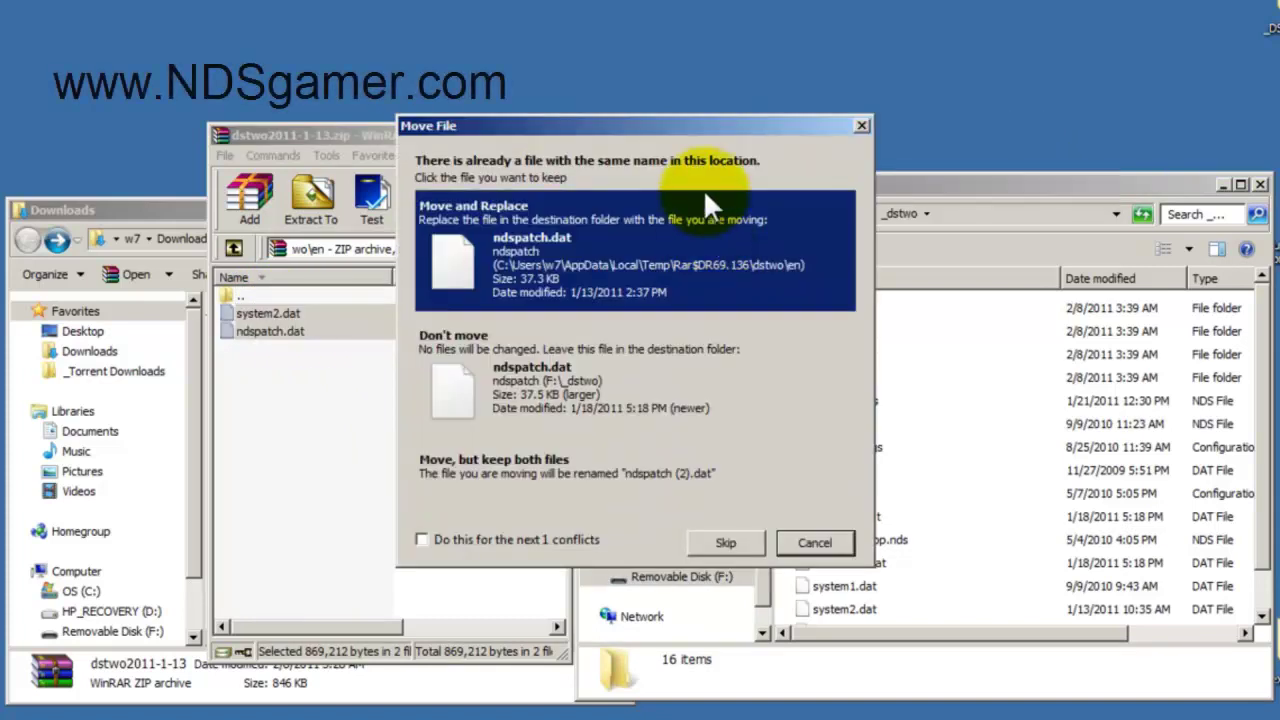
pyautogui.moveTo(718, 128); pyautogui.dragTo(976, 119)
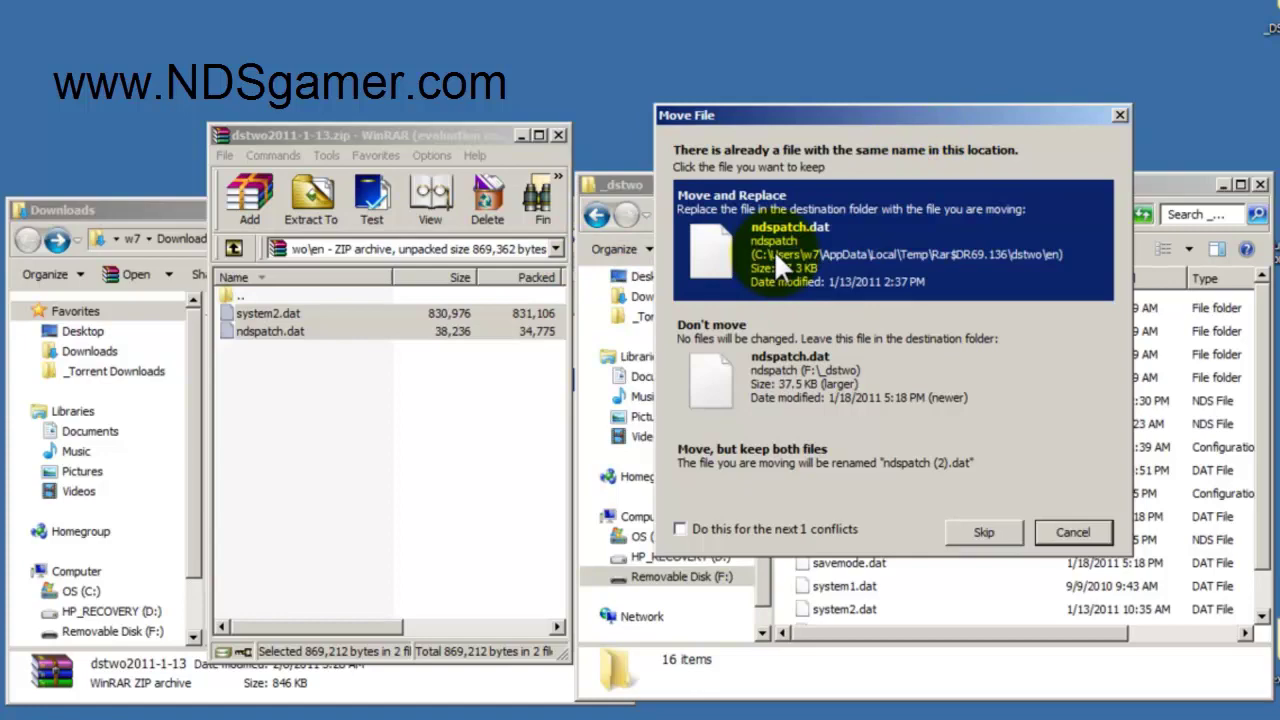
pyautogui.click(996, 528)
pyautogui.moveTo(617, 129); pyautogui.dragTo(854, 108)
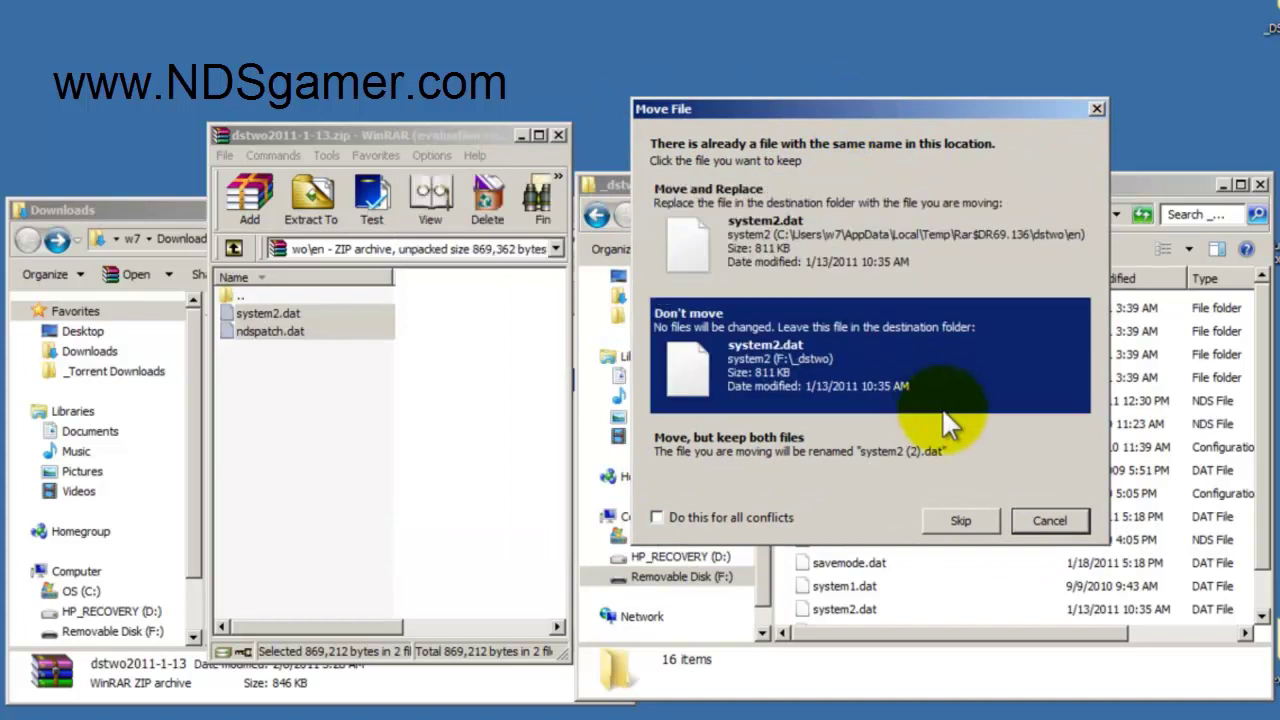
pyautogui.click(962, 521)
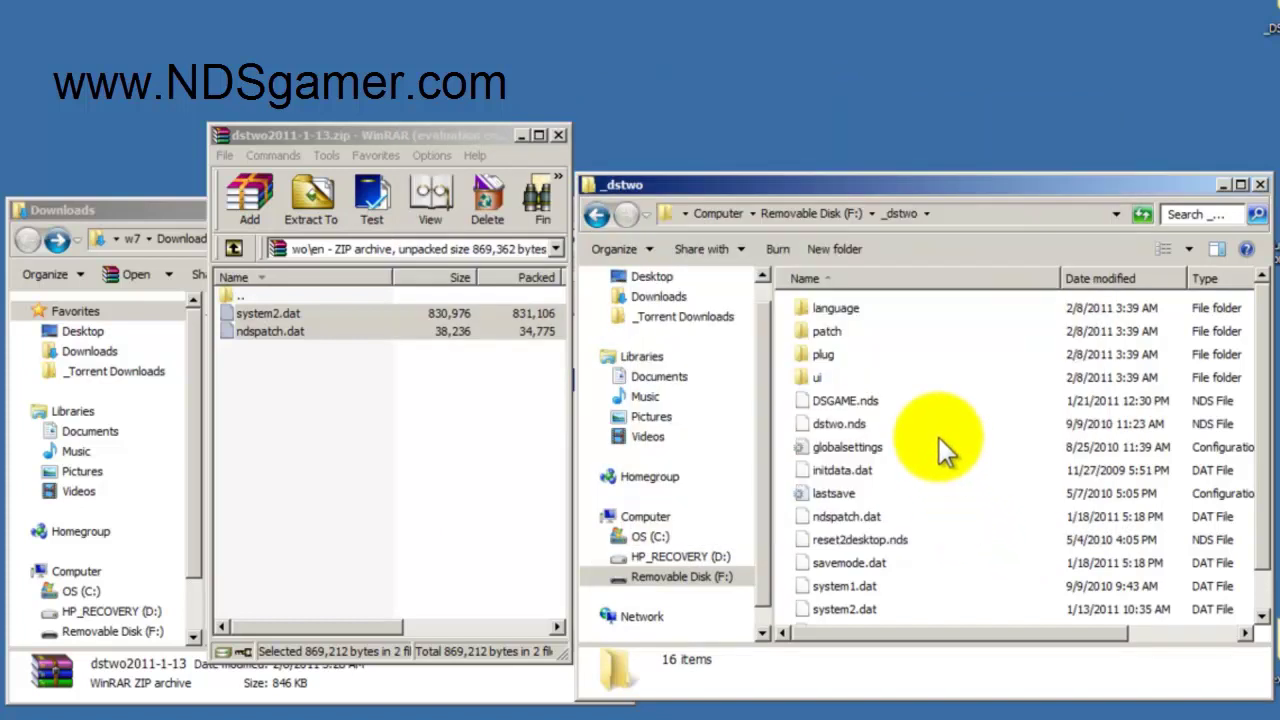
# Close the patch archive and return the second window from _dstwo to the root of Removable Disk (F:)
pyautogui.scroll(-1, 1265, 483)
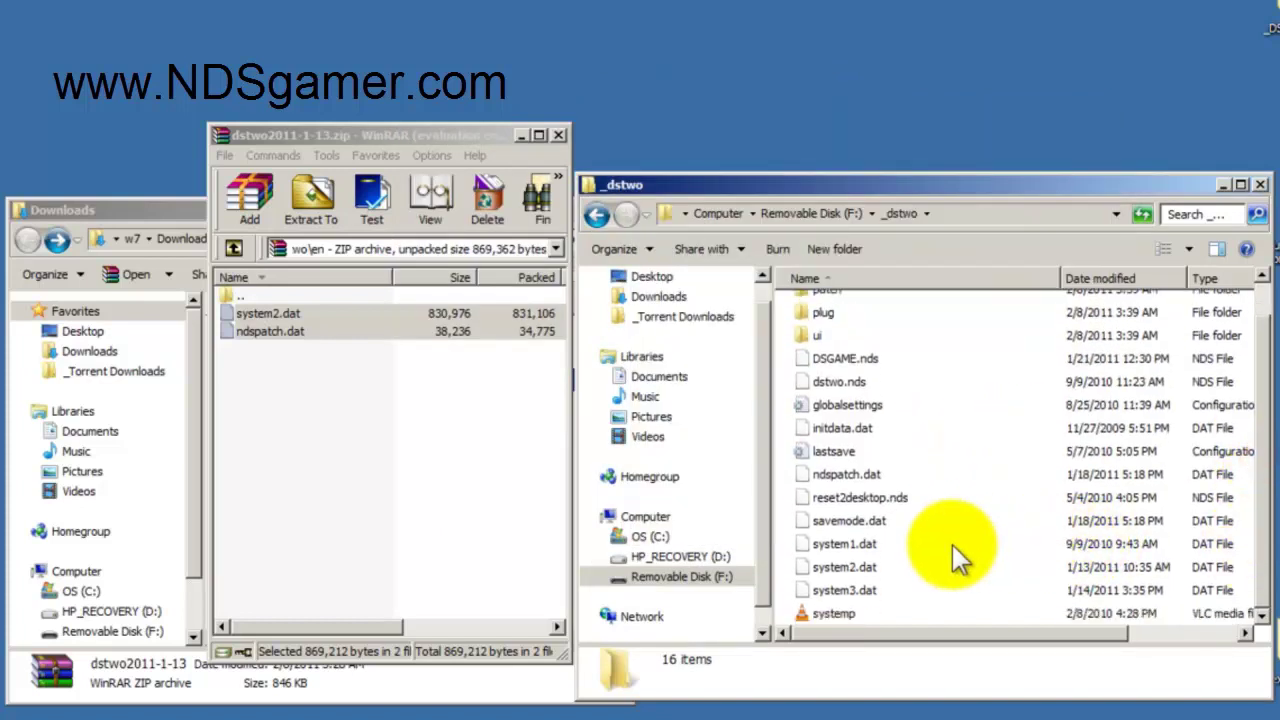
pyautogui.click(358, 390)
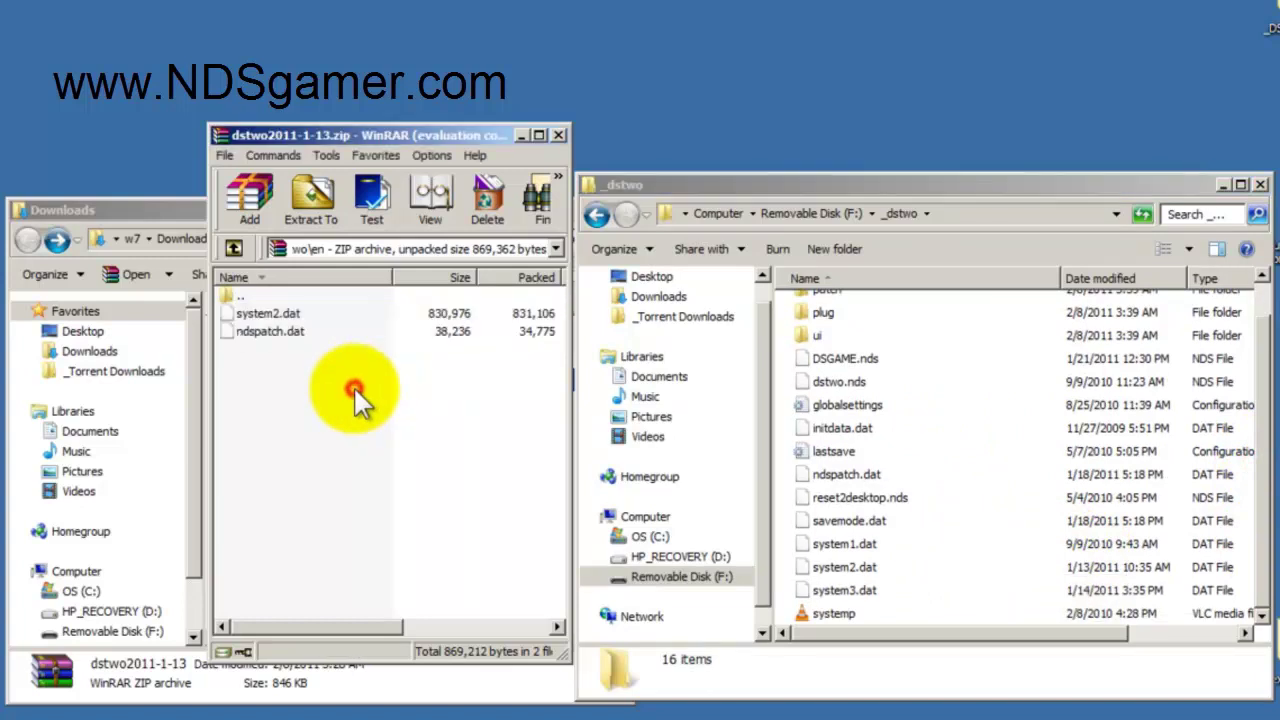
pyautogui.click(558, 136)
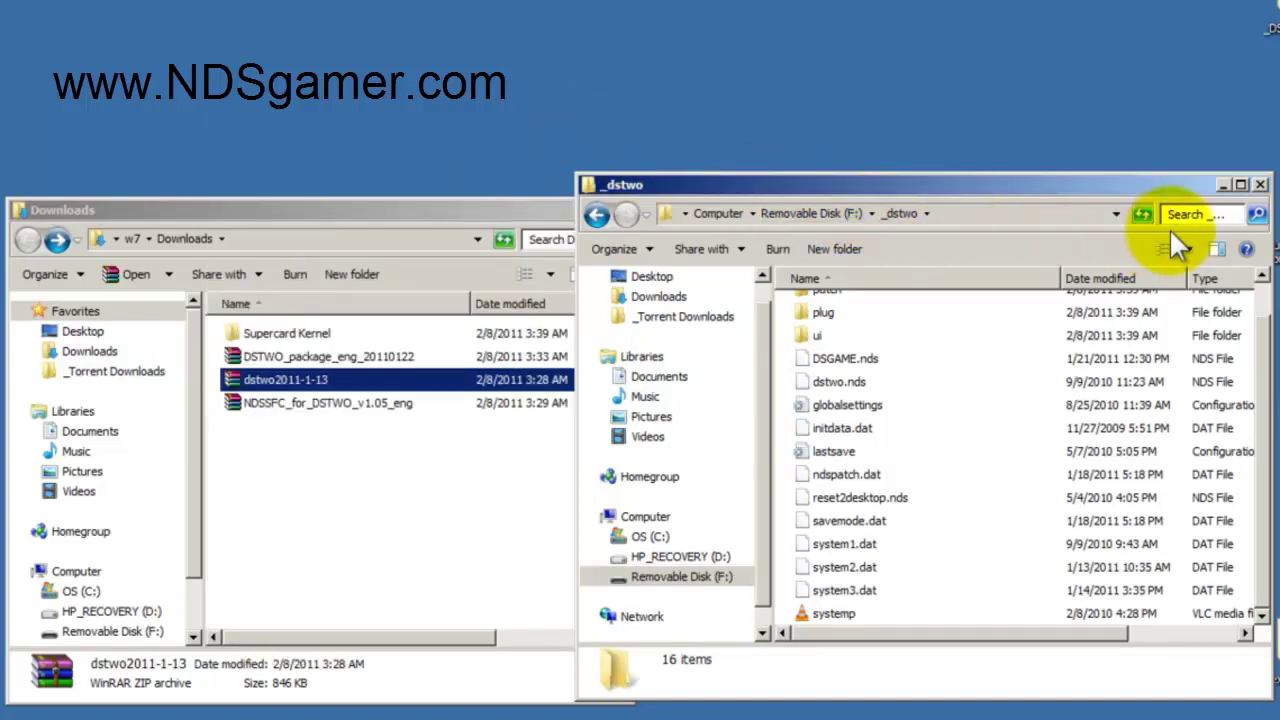
pyautogui.click(596, 215)
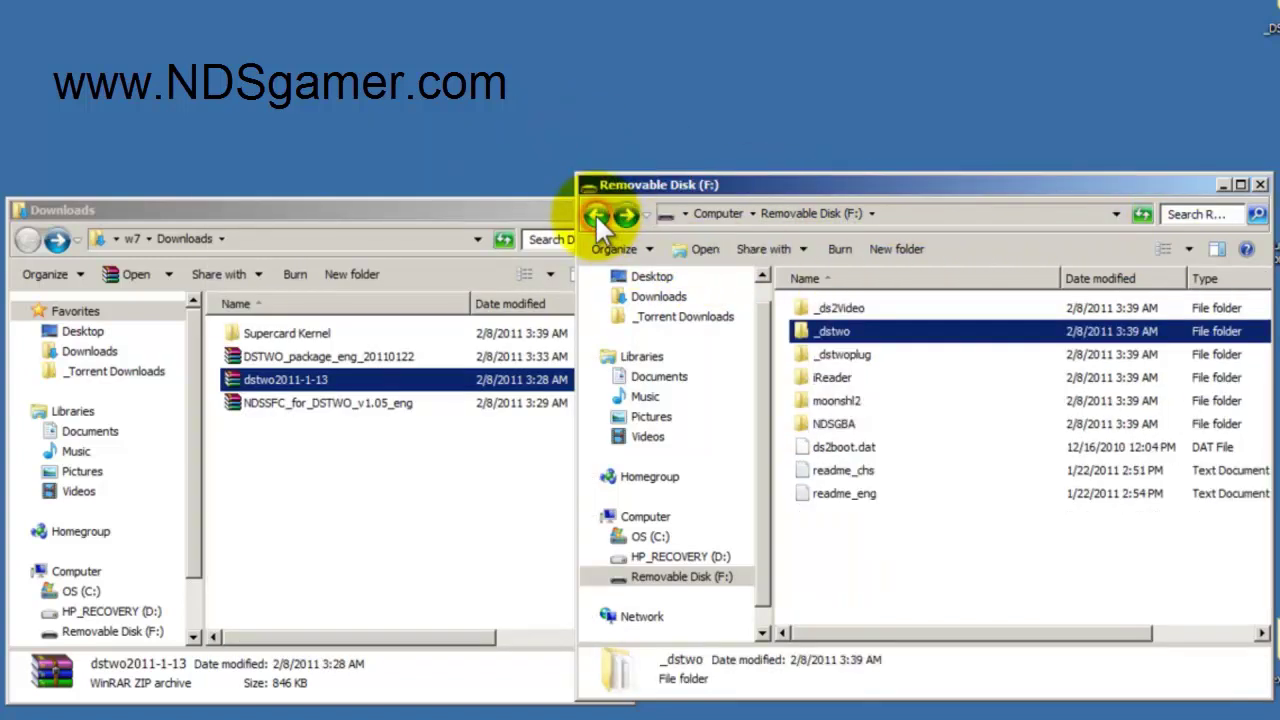
pyautogui.click(873, 577)
pyautogui.click(714, 576)
pyautogui.click(892, 572)
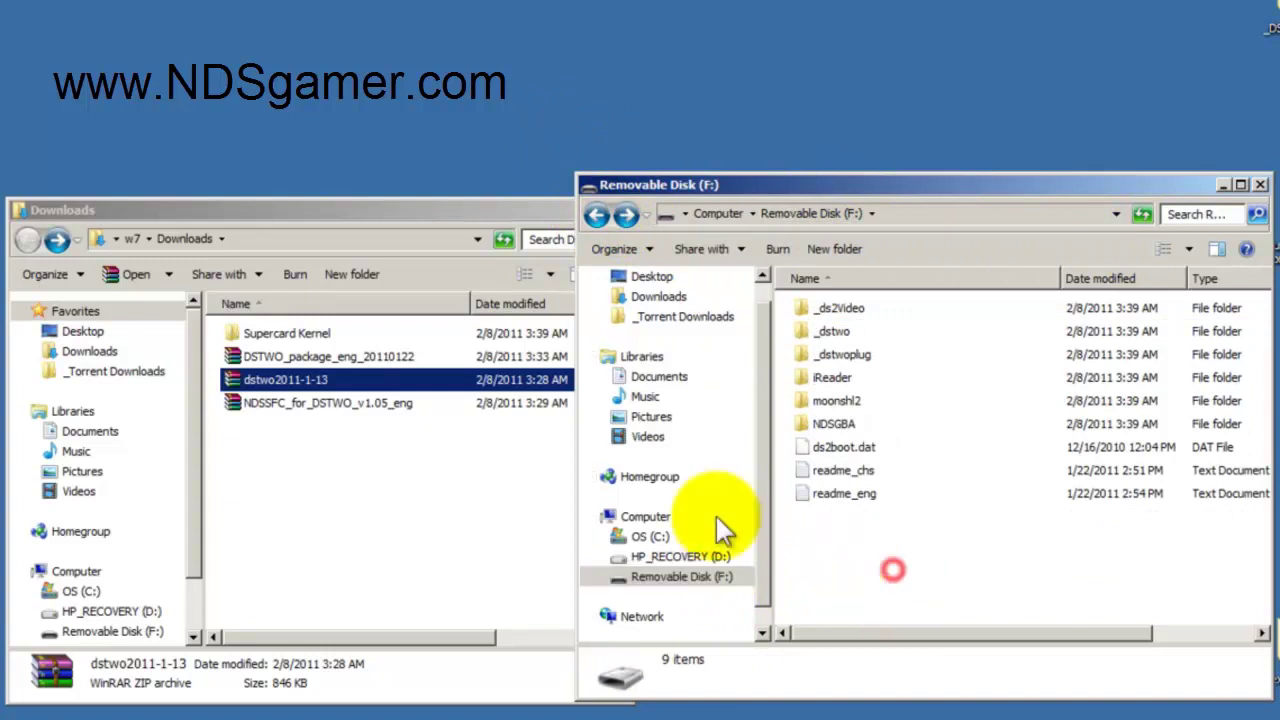
# Open the plug-in archive NDSSFC_for_DSTWO_v1.05_eng from Downloads and place its window beside the Removable Disk (F:) window
pyautogui.click(355, 408)
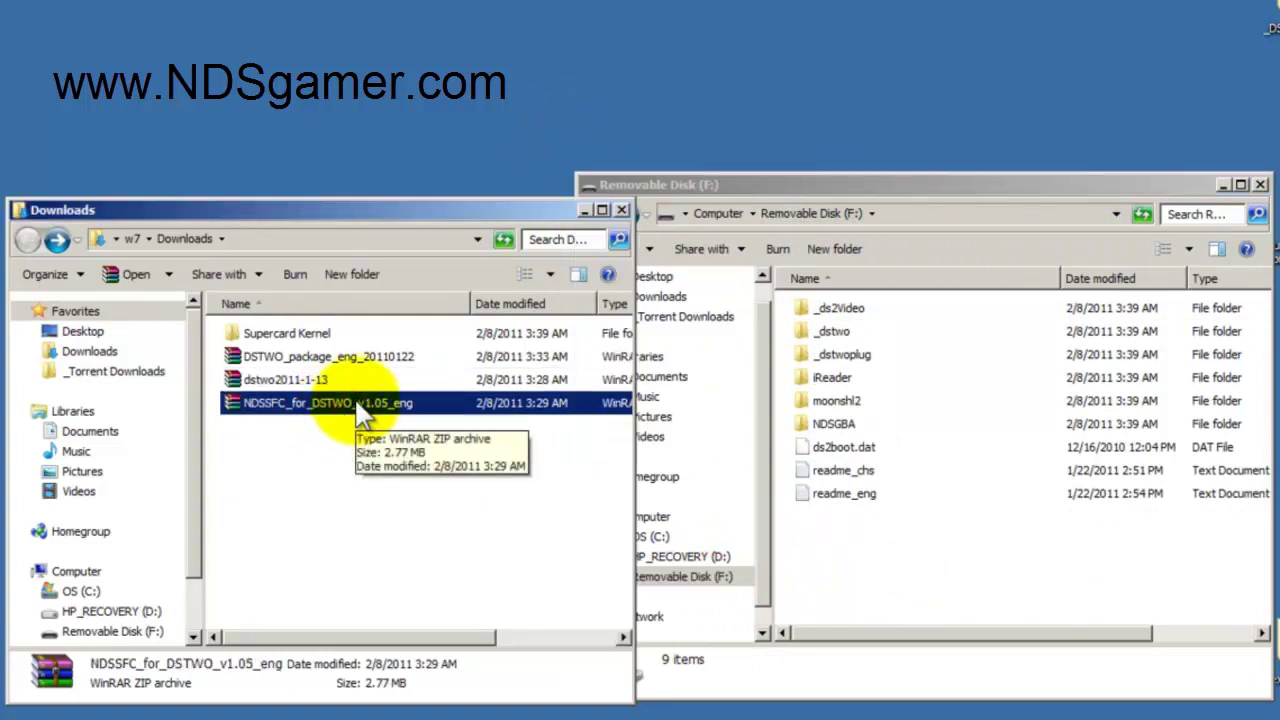
pyautogui.doubleClick(362, 408)
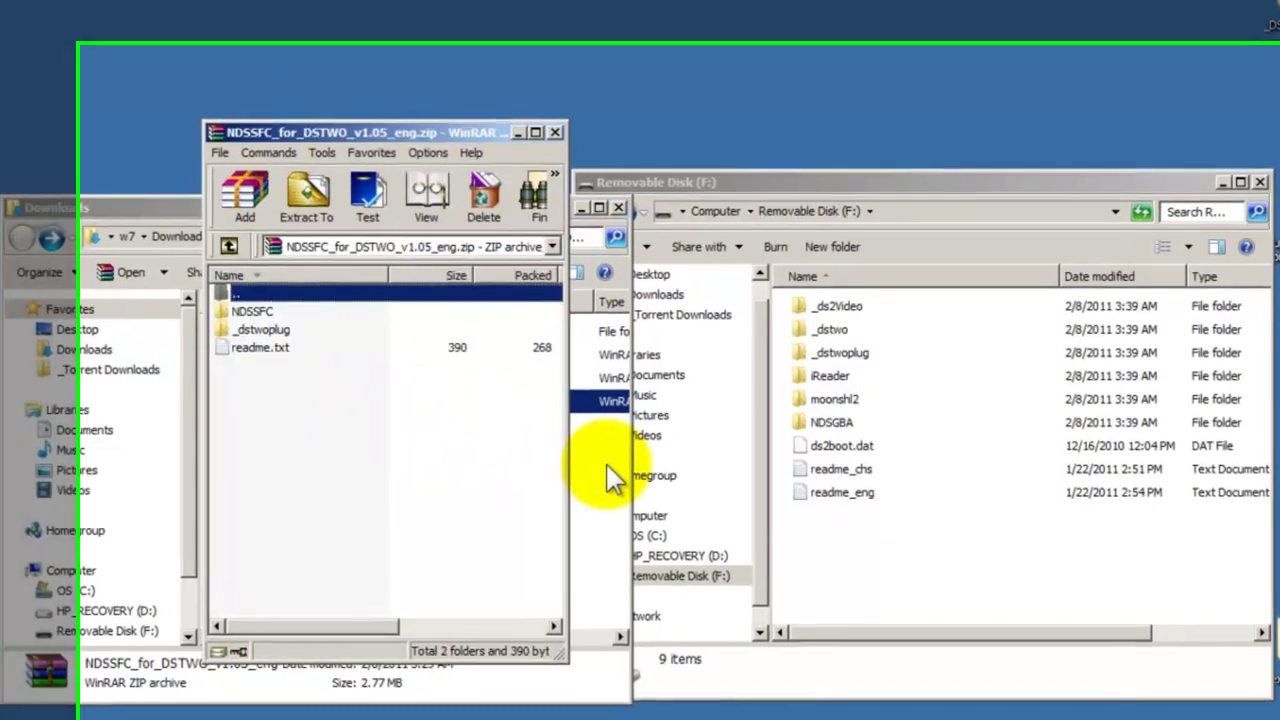
pyautogui.click(610, 466)
pyautogui.click(575, 174)
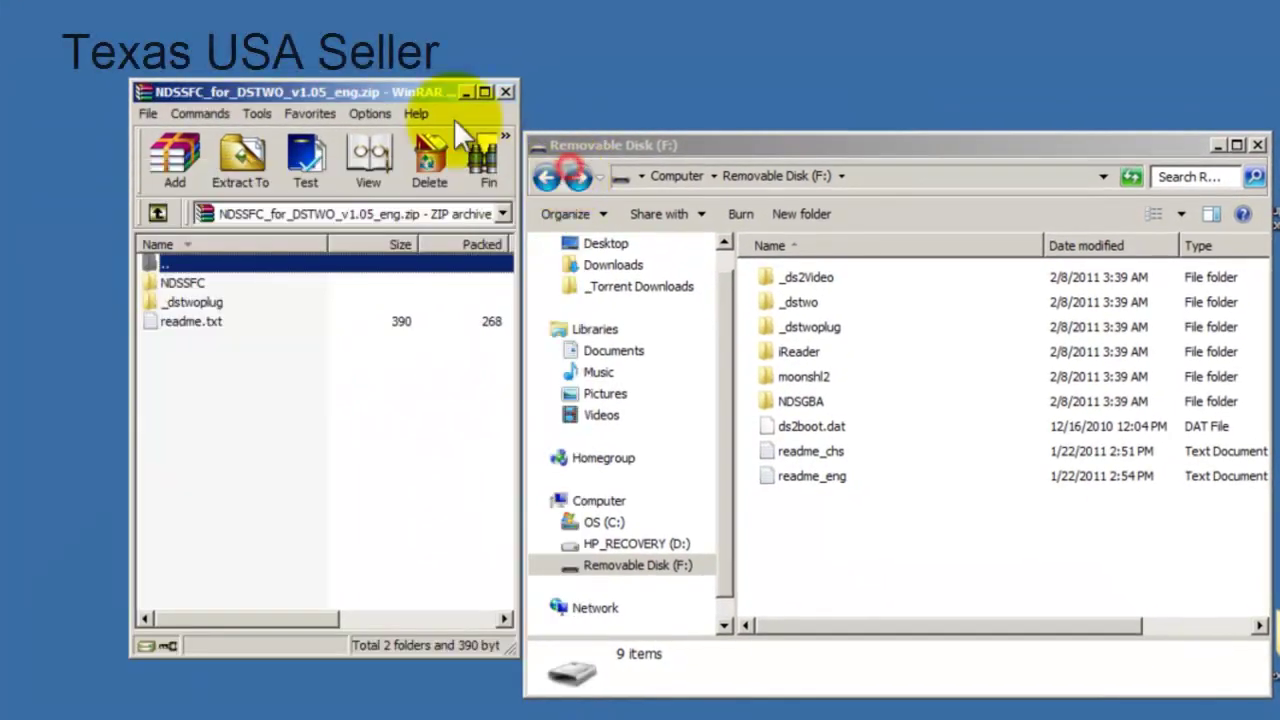
pyautogui.moveTo(423, 84); pyautogui.dragTo(303, 107)
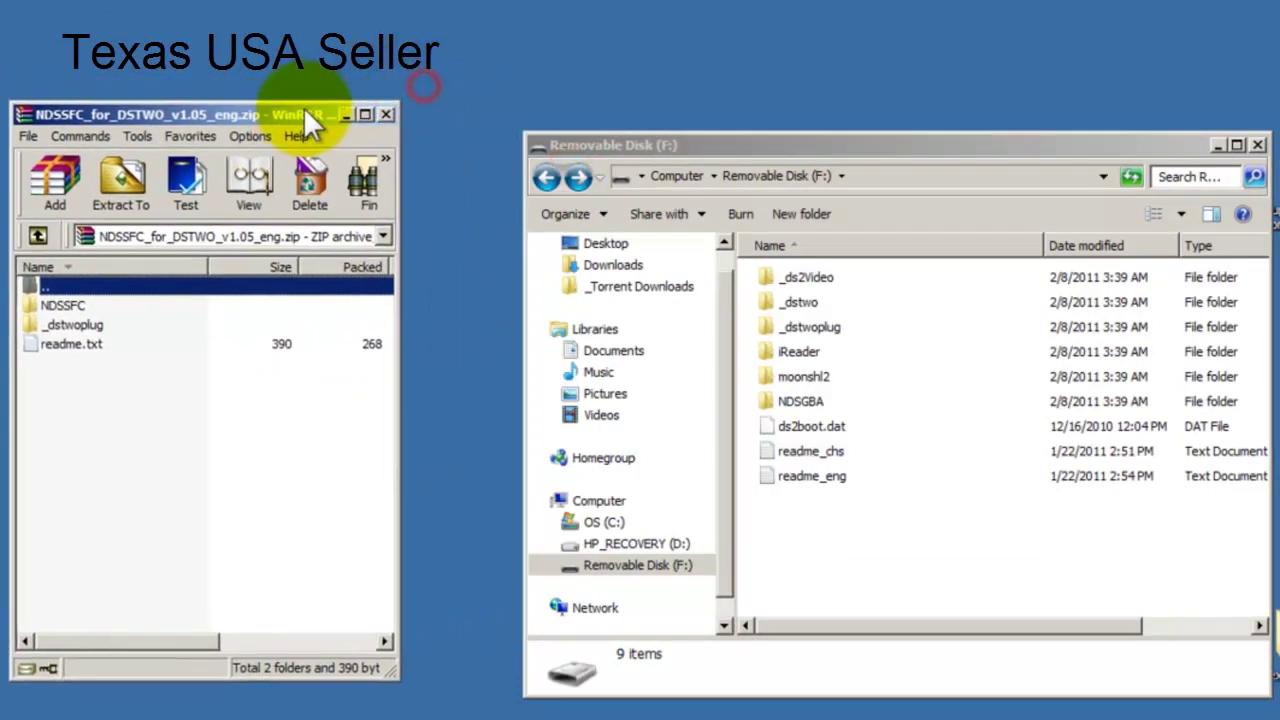
# Open the _dstwoplug folder on Removable Disk (F:) to match the archive's folder of the same name
pyautogui.click(64, 306)
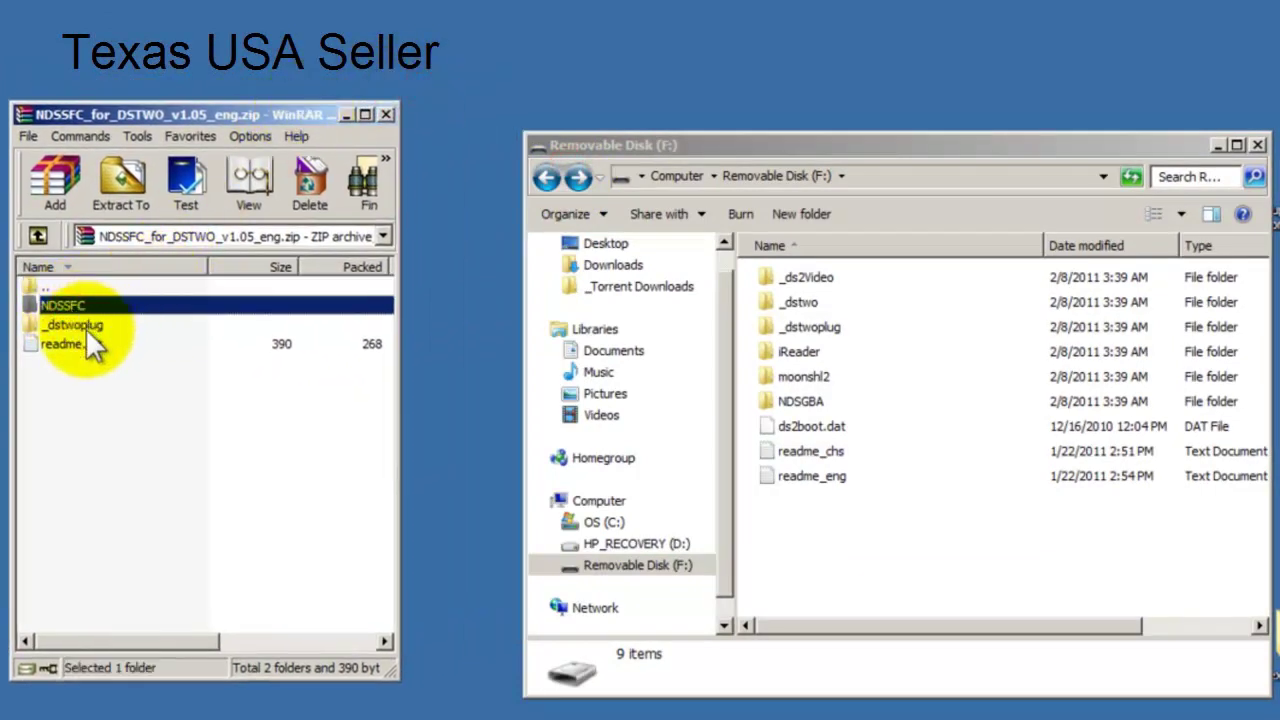
pyautogui.click(88, 326)
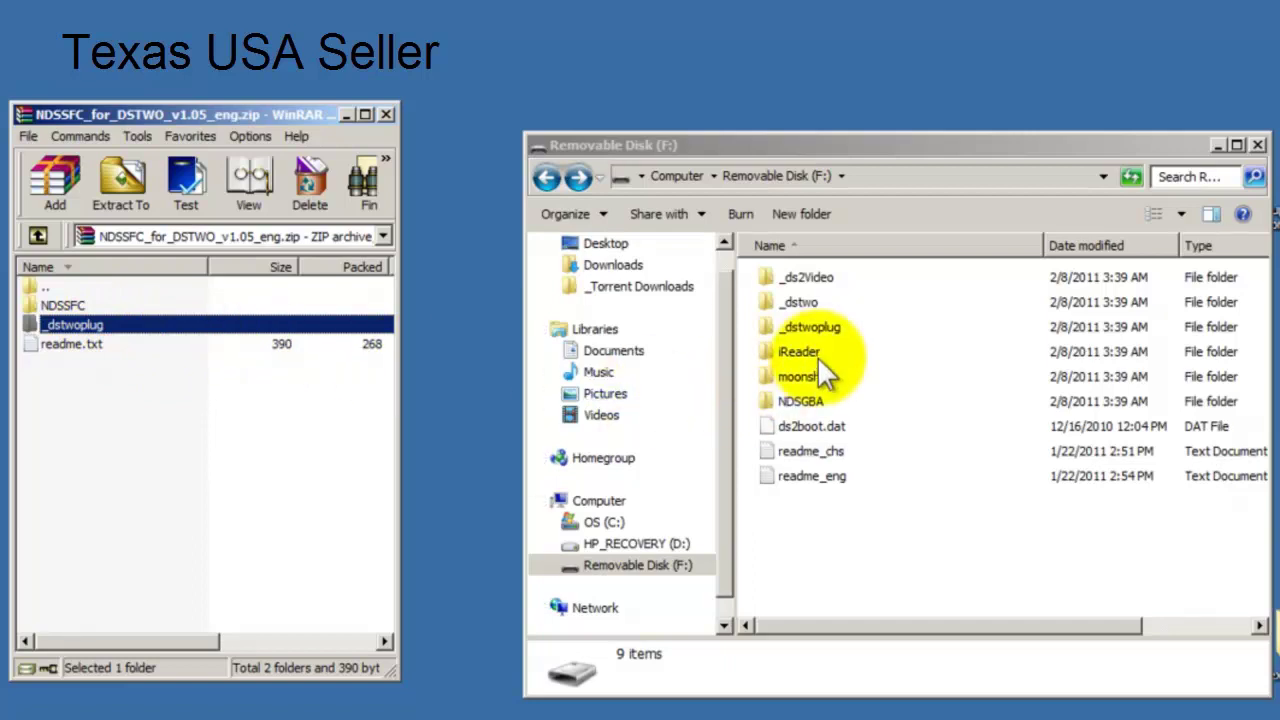
pyautogui.click(817, 327)
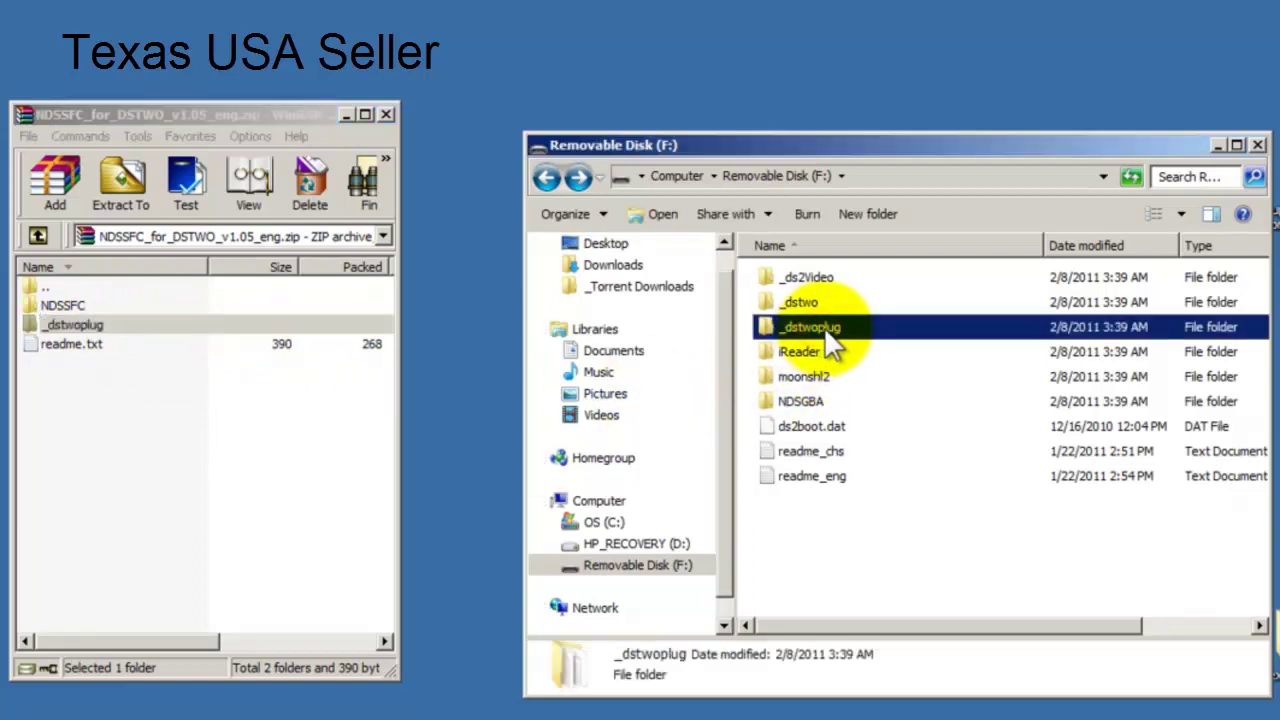
pyautogui.doubleClick(824, 327)
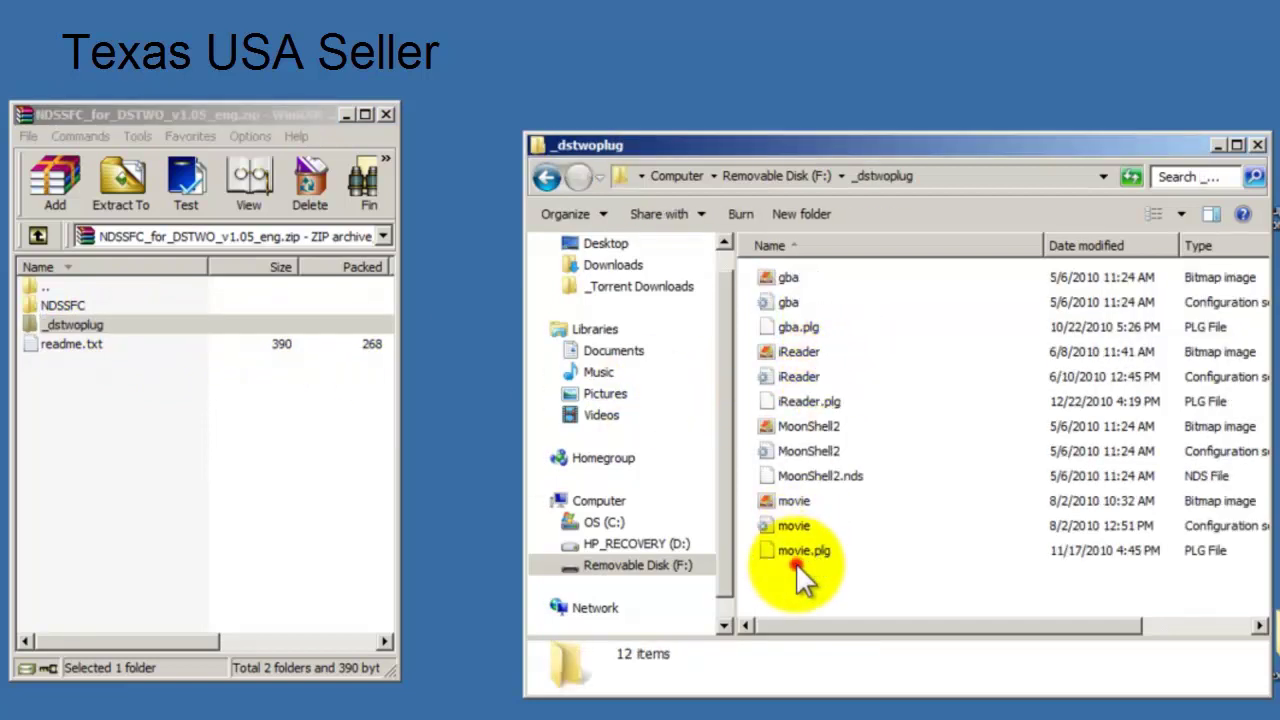
# Preview the gba, iReader, MoonShell2 and movie bitmap icons in the memory card's _dstwoplug folder
pyautogui.moveTo(796, 563); pyautogui.dragTo(764, 273)
pyautogui.click(880, 600)
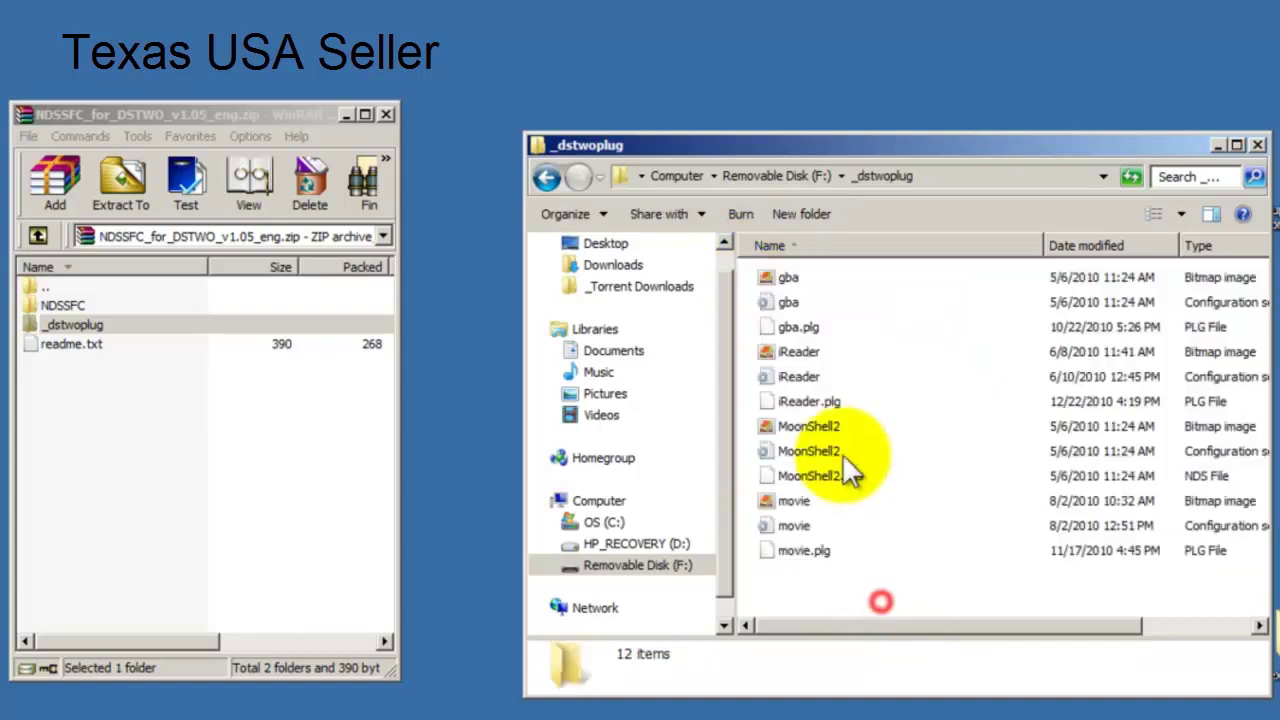
pyautogui.click(787, 278)
pyautogui.click(805, 352)
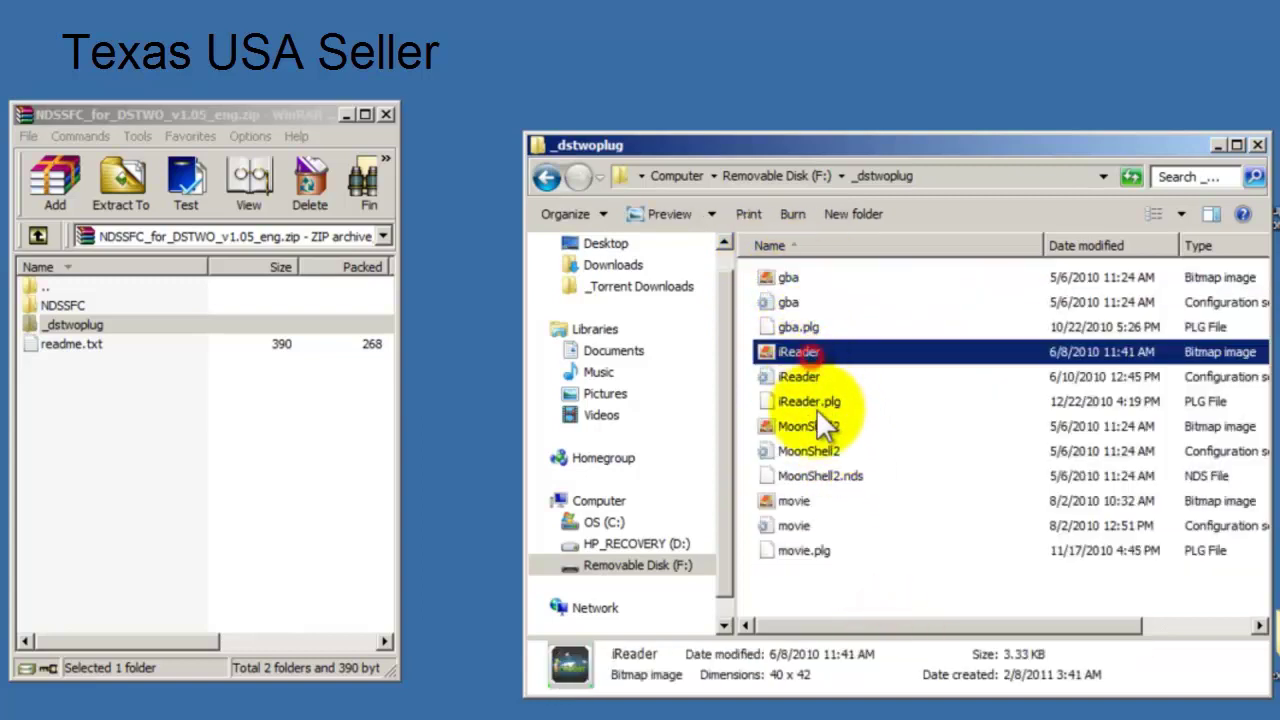
pyautogui.click(810, 426)
pyautogui.click(812, 502)
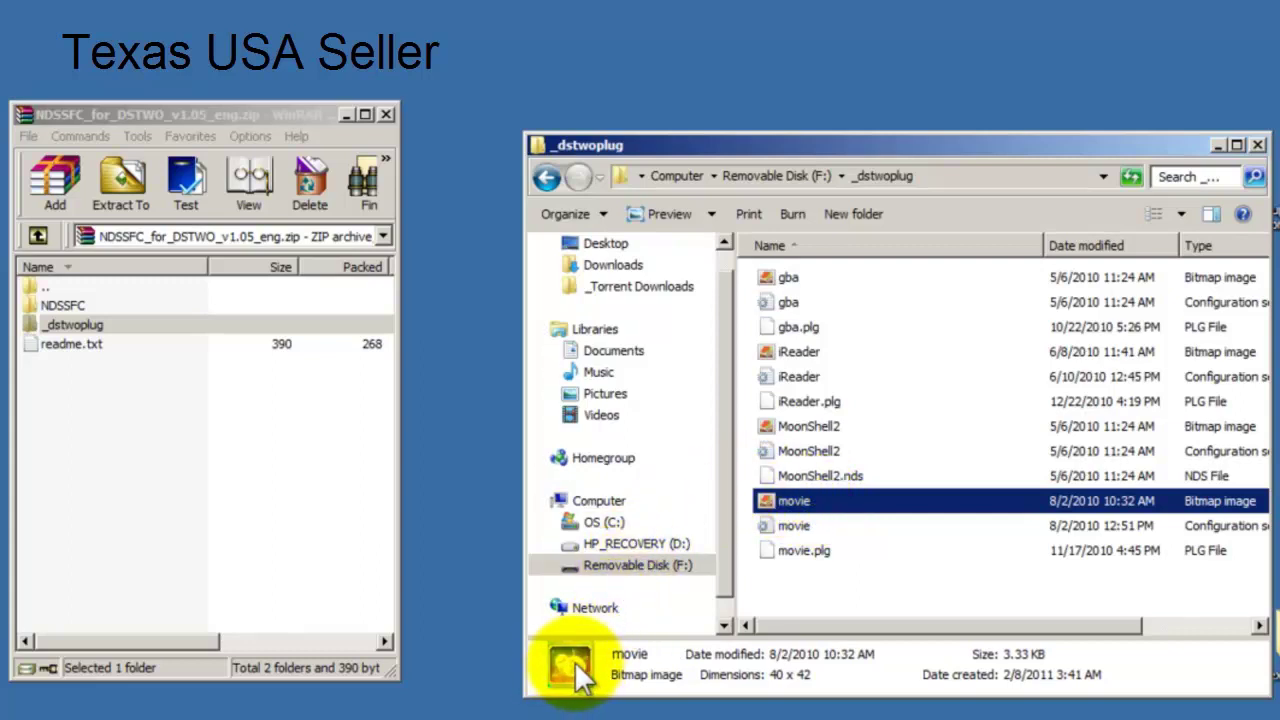
# Copy sfc.plg, sfc.ini and SFC.bmp from the archive's _dstwoplug folder into _dstwoplug on Removable Disk (F:)
pyautogui.doubleClick(73, 322)
pyautogui.click(62, 343)
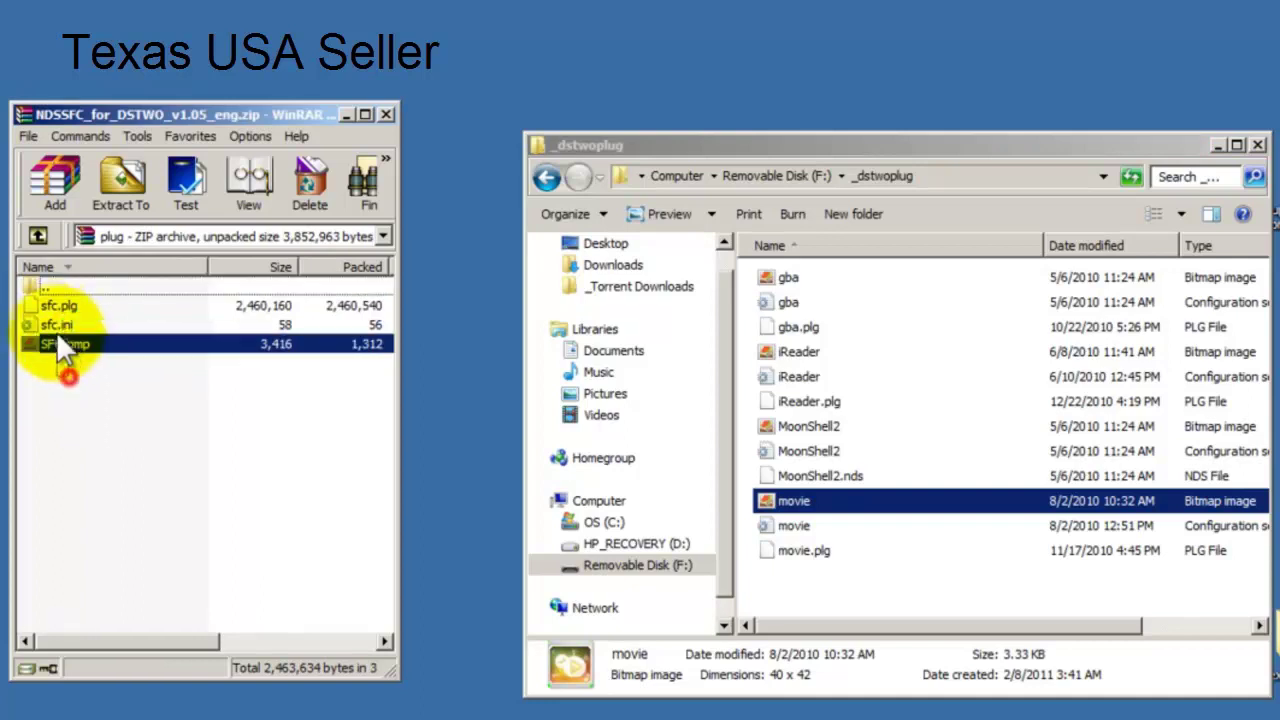
pyautogui.keyDown('shift'); pyautogui.click(58, 305); pyautogui.keyUp('shift')
pyautogui.moveTo(58, 302); pyautogui.dragTo(784, 592)
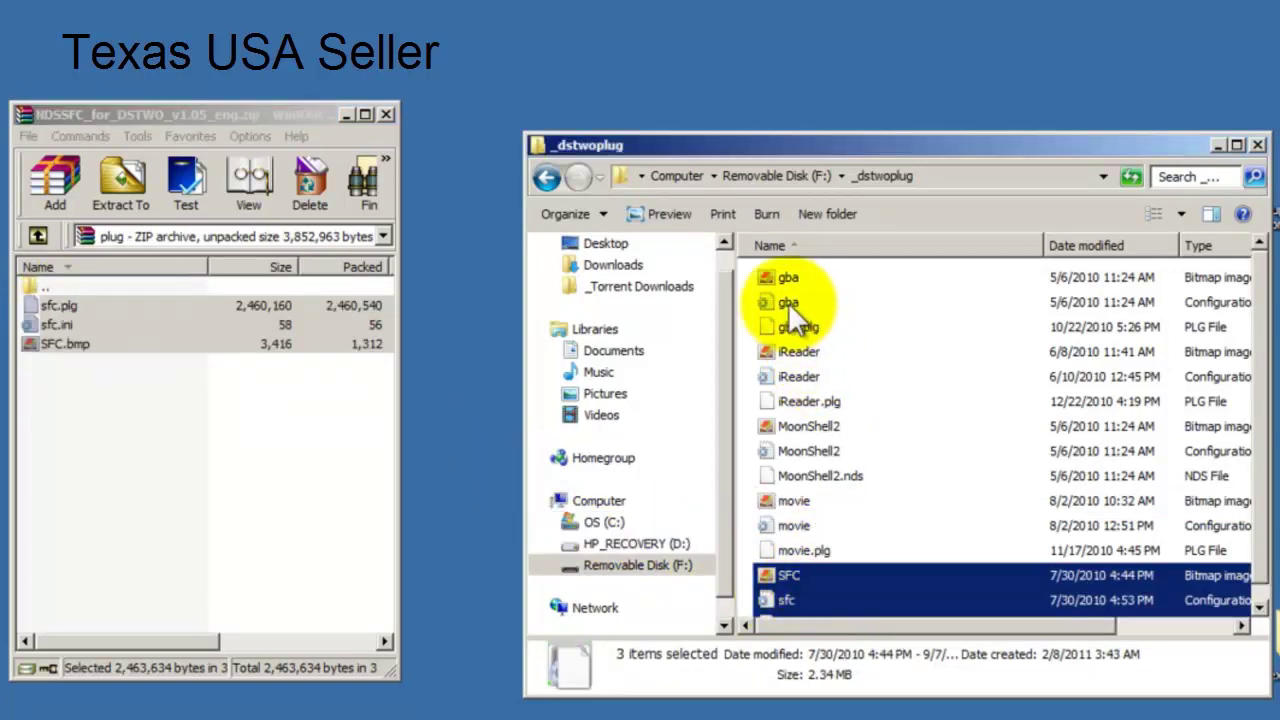
# Copy the NDSSFC folder from the top level of the plug-in archive to the root of Removable Disk (F:)
pyautogui.click(47, 284)
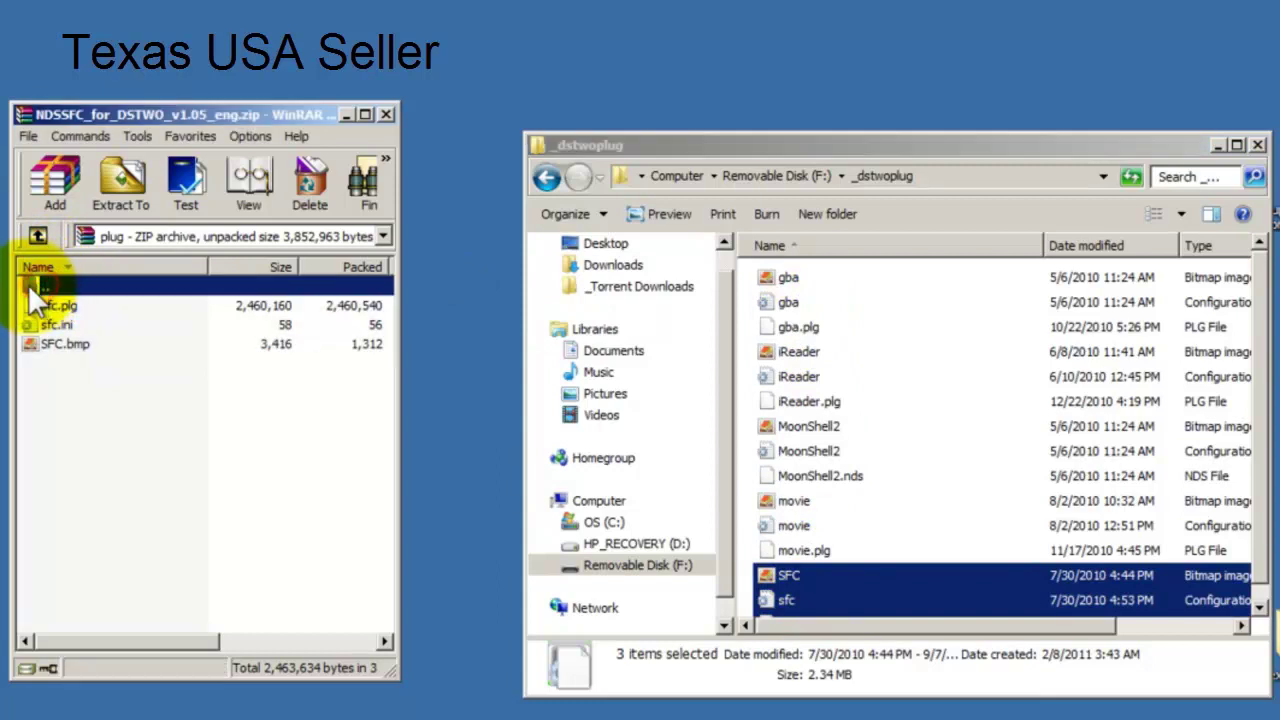
pyautogui.doubleClick(38, 284)
pyautogui.click(57, 305)
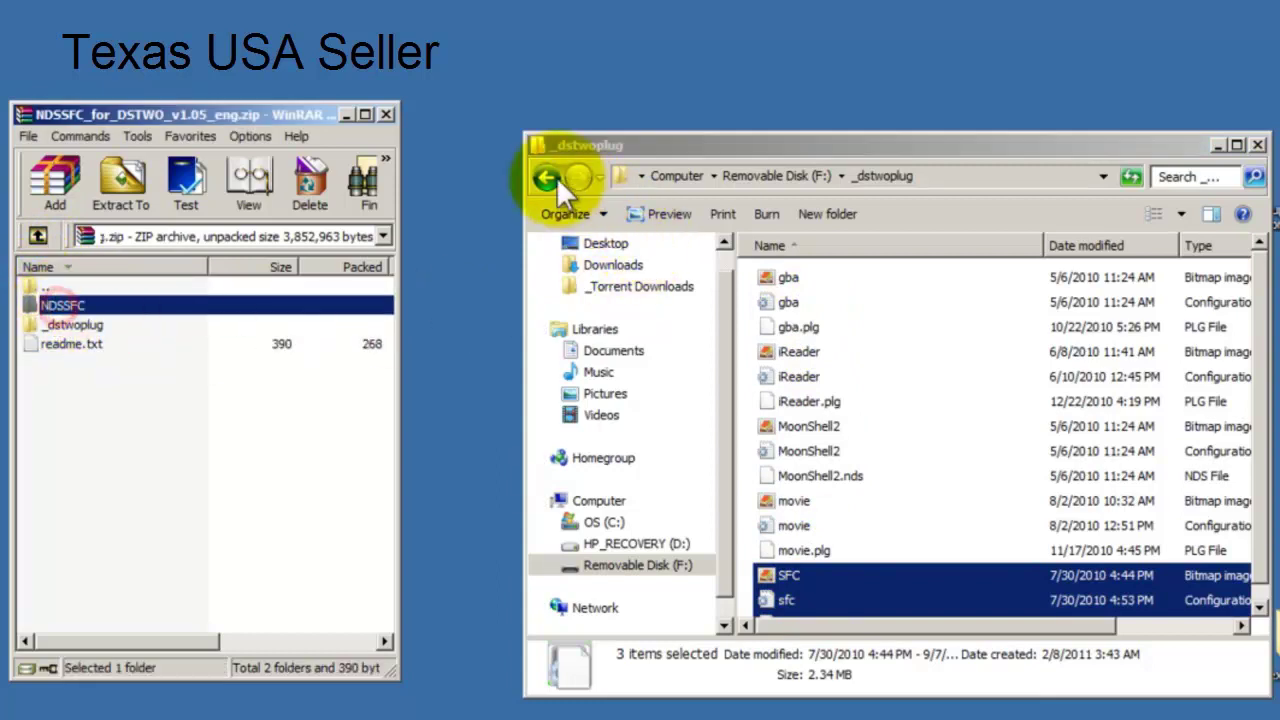
pyautogui.click(545, 176)
pyautogui.click(73, 303)
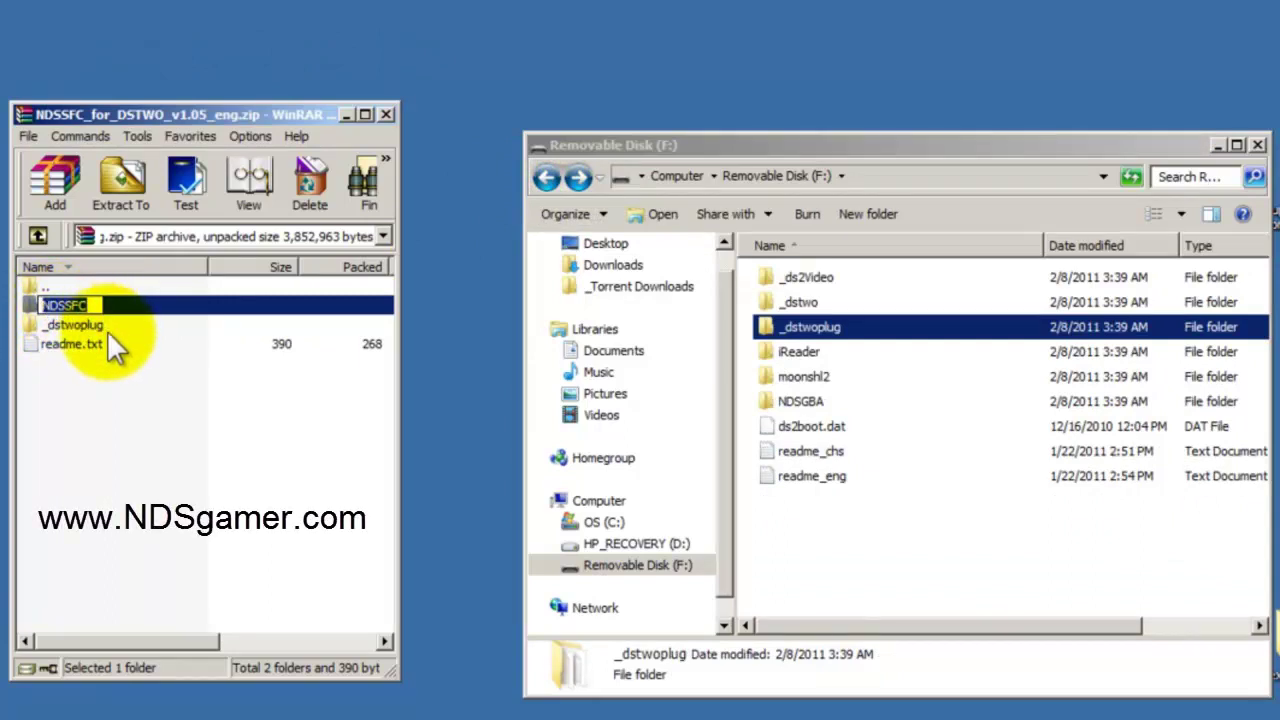
pyautogui.click(85, 377)
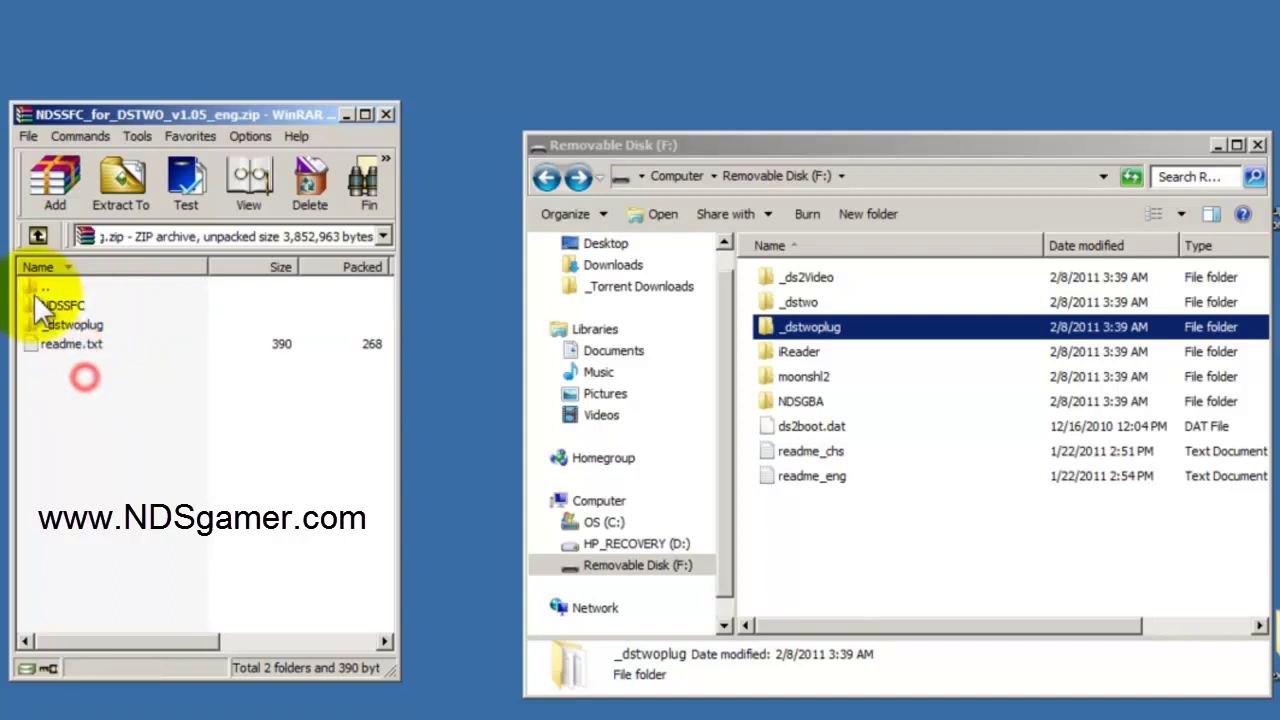
pyautogui.click(846, 535)
pyautogui.hotkey('ctrl', 'v')
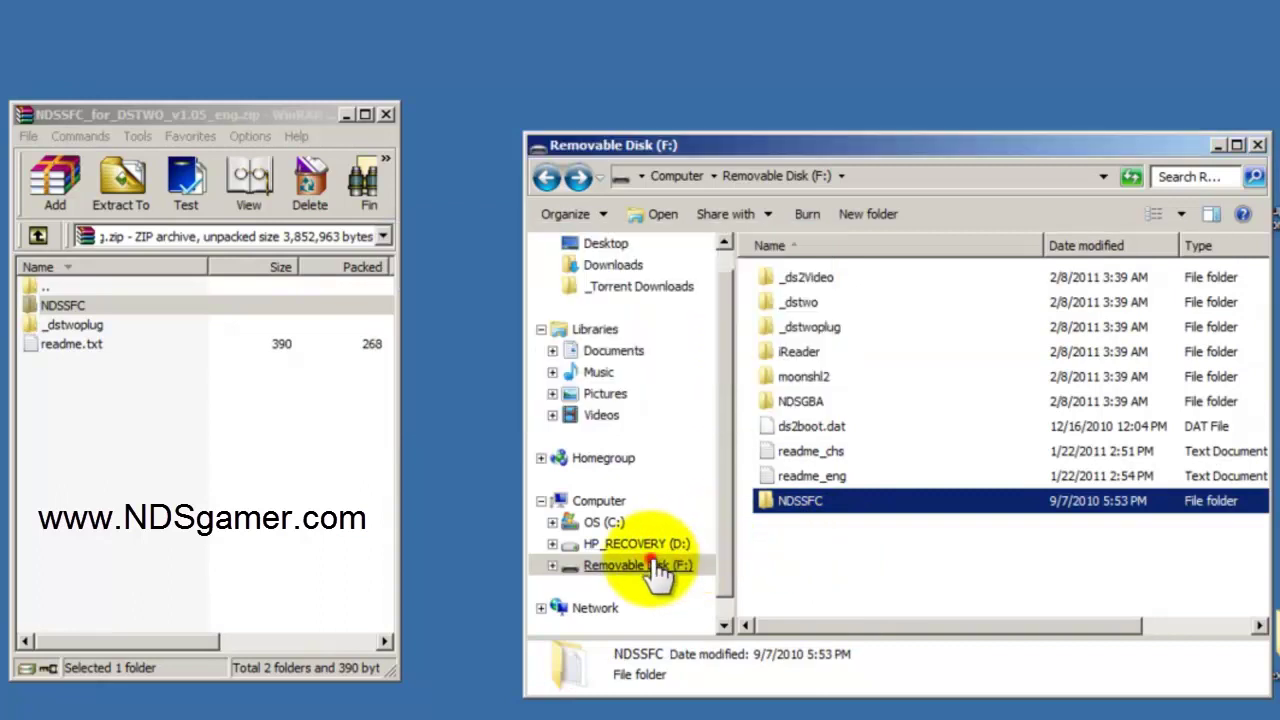
# Sort the root contents of Removable Disk (F:) by name and clear the selection of the NDSSFC folder
pyautogui.click(648, 566)
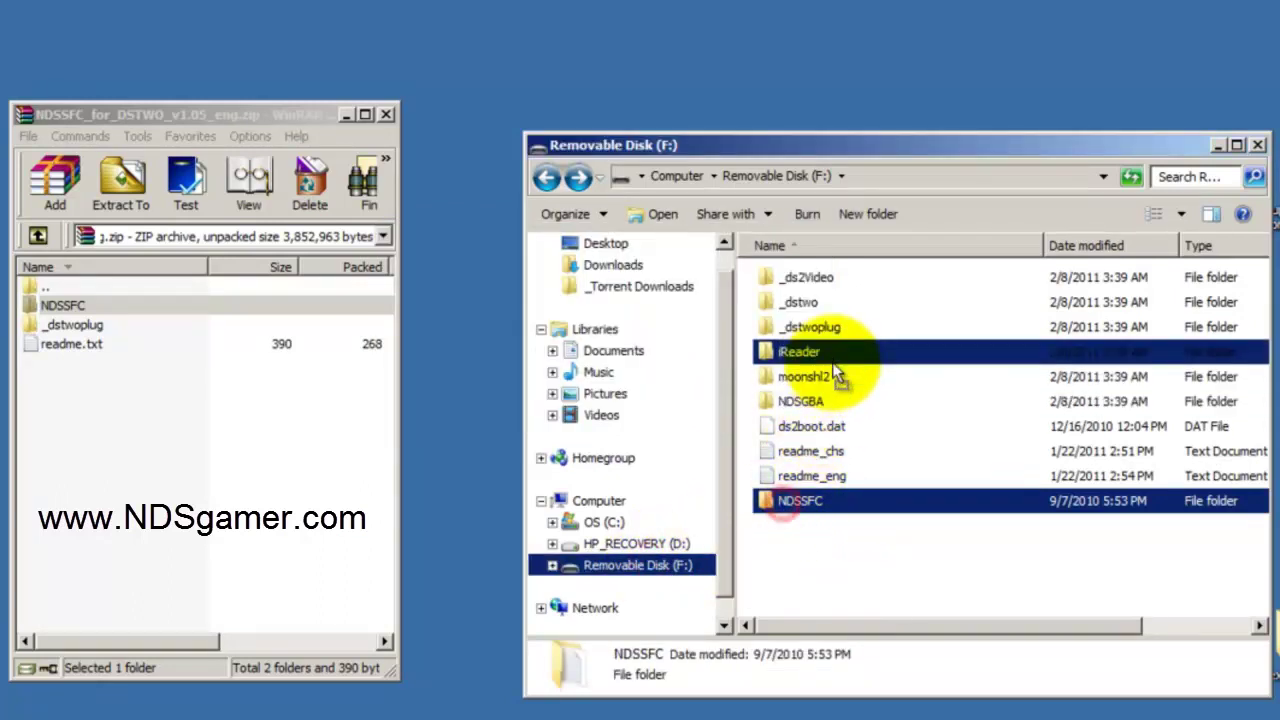
pyautogui.click(882, 246)
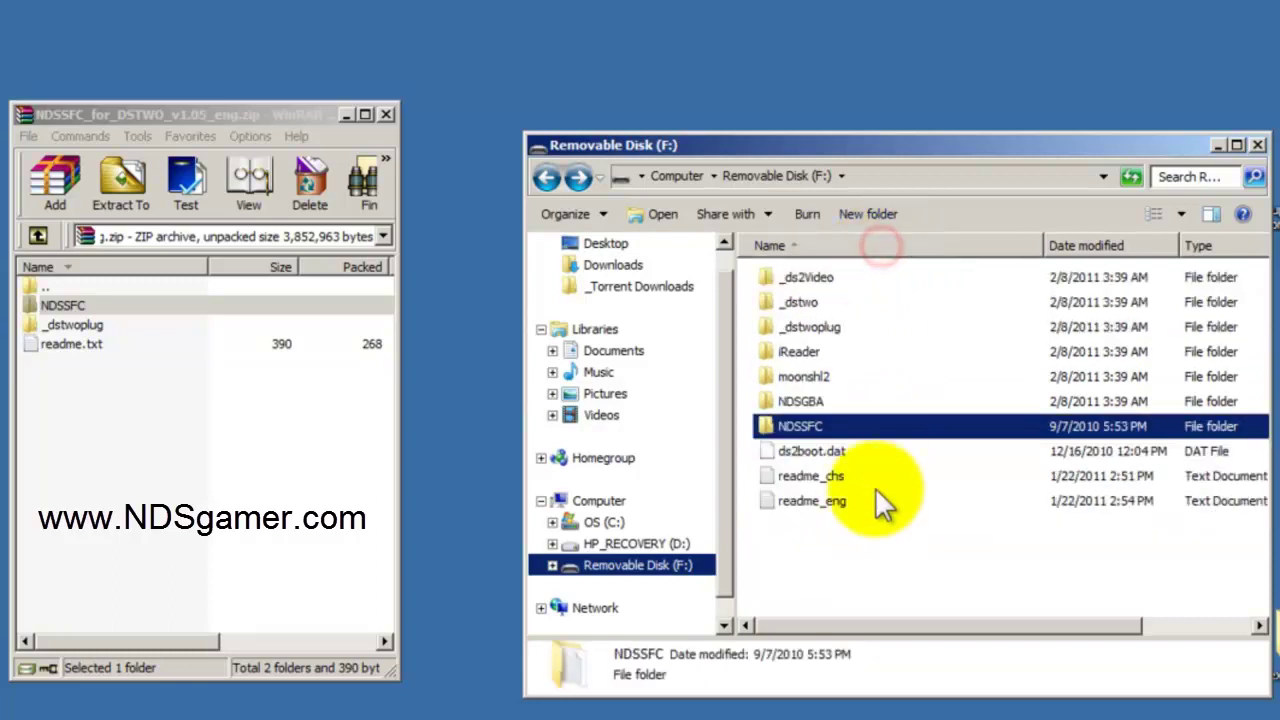
pyautogui.click(872, 556)
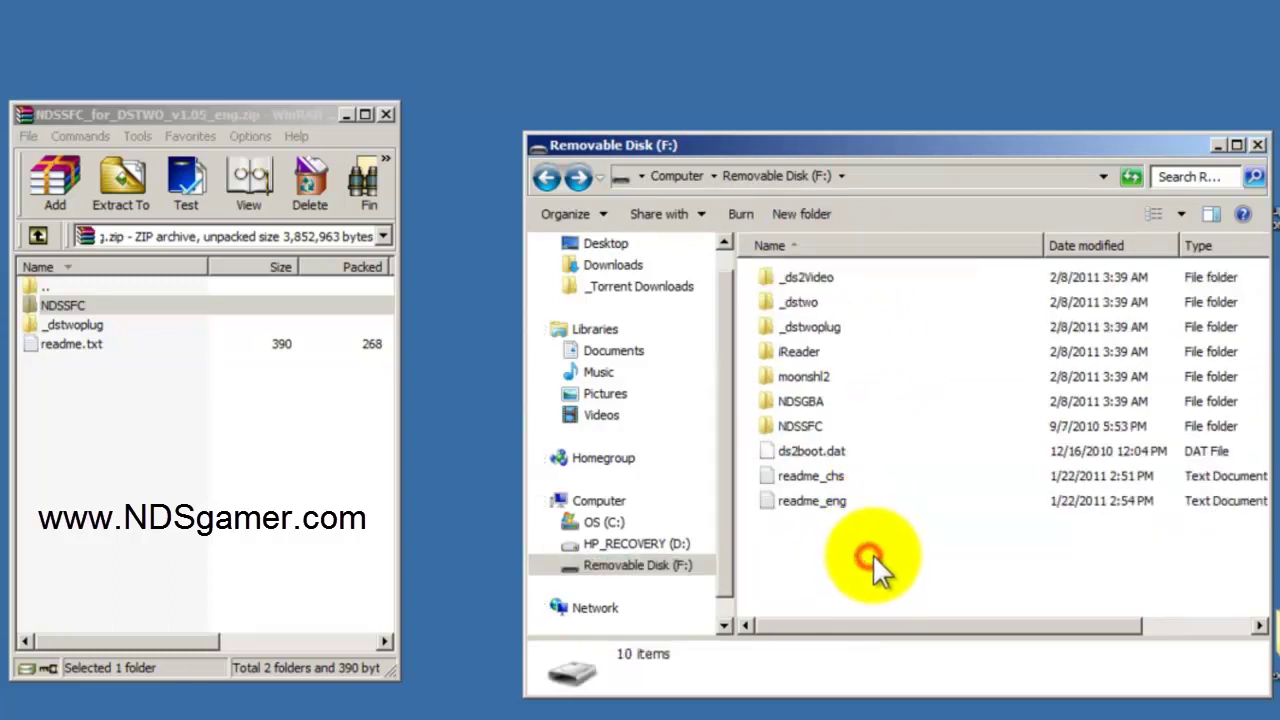
# Close the NDSSFC plug-in archive and reposition the Removable Disk (F:) window on the desktop
pyautogui.click(380, 115)
pyautogui.moveTo(755, 145); pyautogui.dragTo(501, 87)
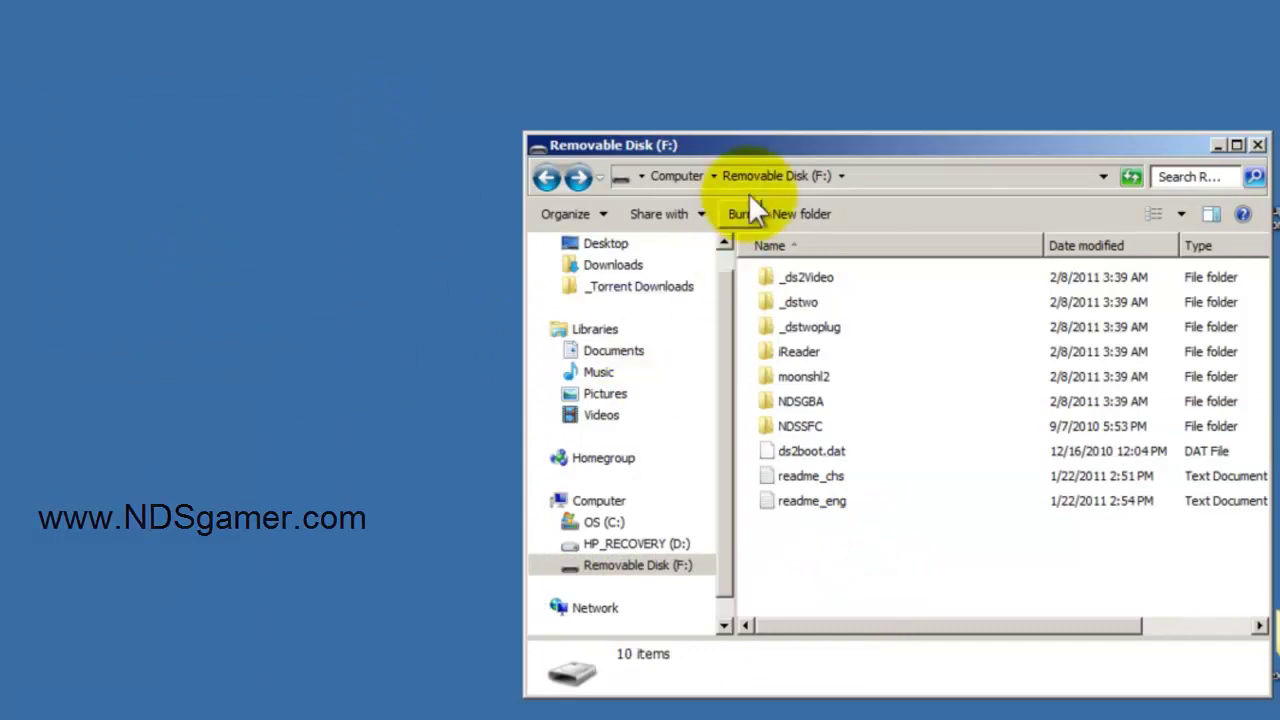
pyautogui.moveTo(365, 15); pyautogui.dragTo(505, 55)
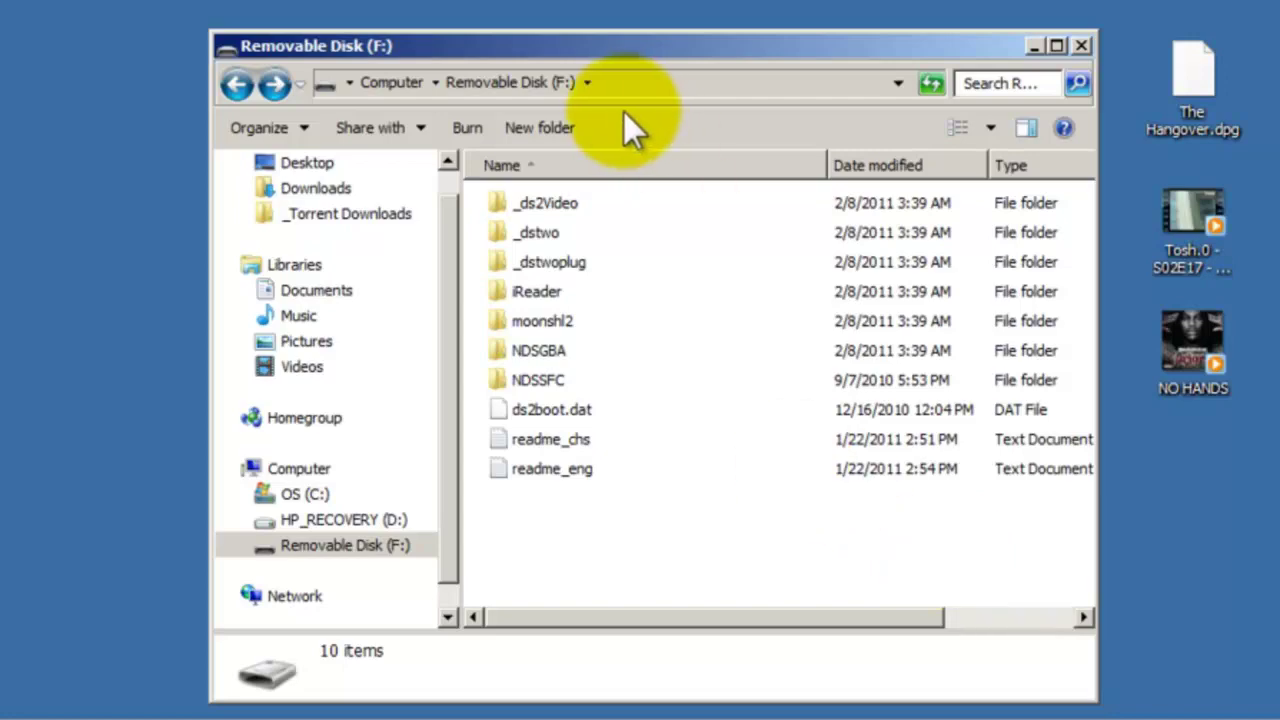
# Create the folders DS GAMES, DS MEDIA, GBA ROMS and SNES ROMS in the root of Removable Disk (F:)
pyautogui.click(563, 126)
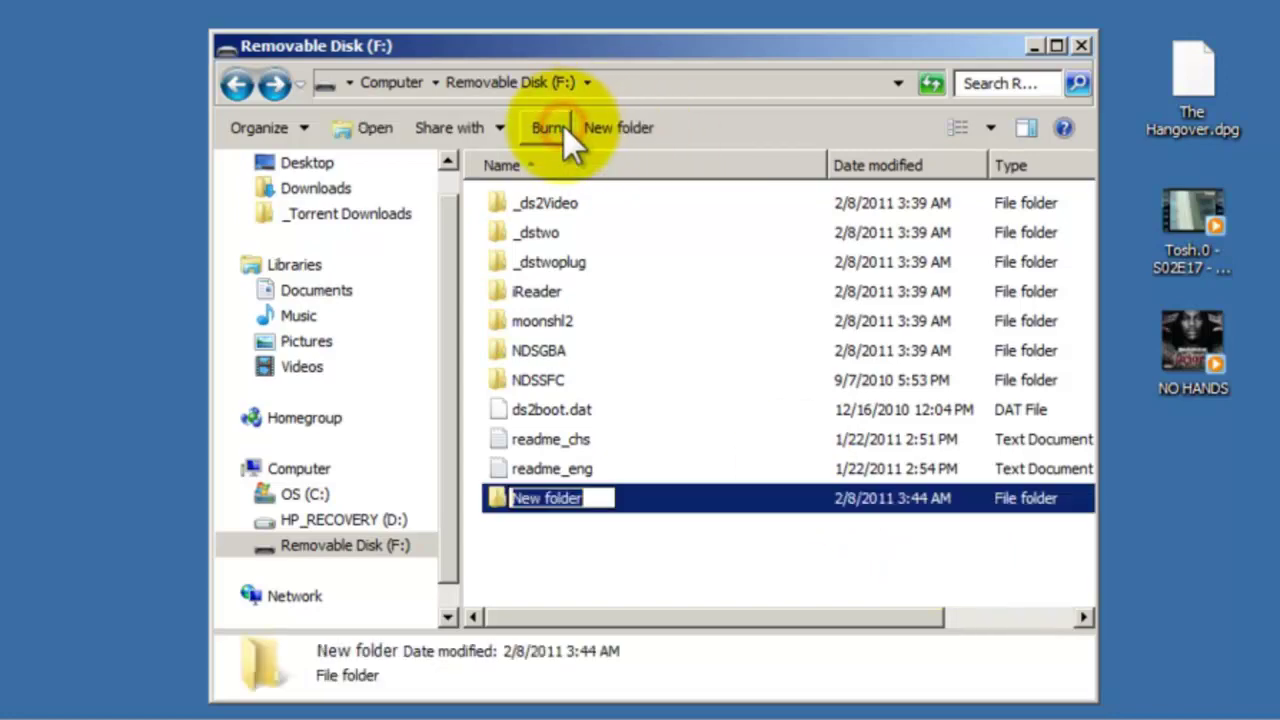
pyautogui.write('DS')
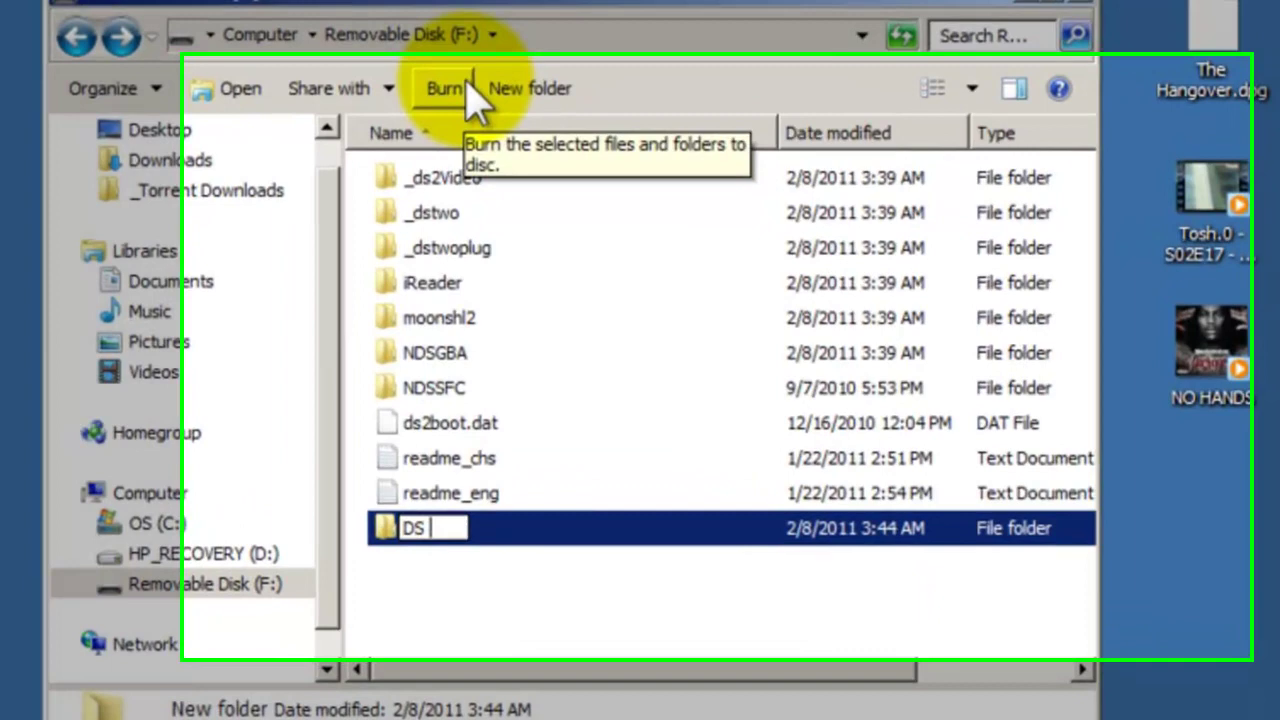
pyautogui.write('GAMES')
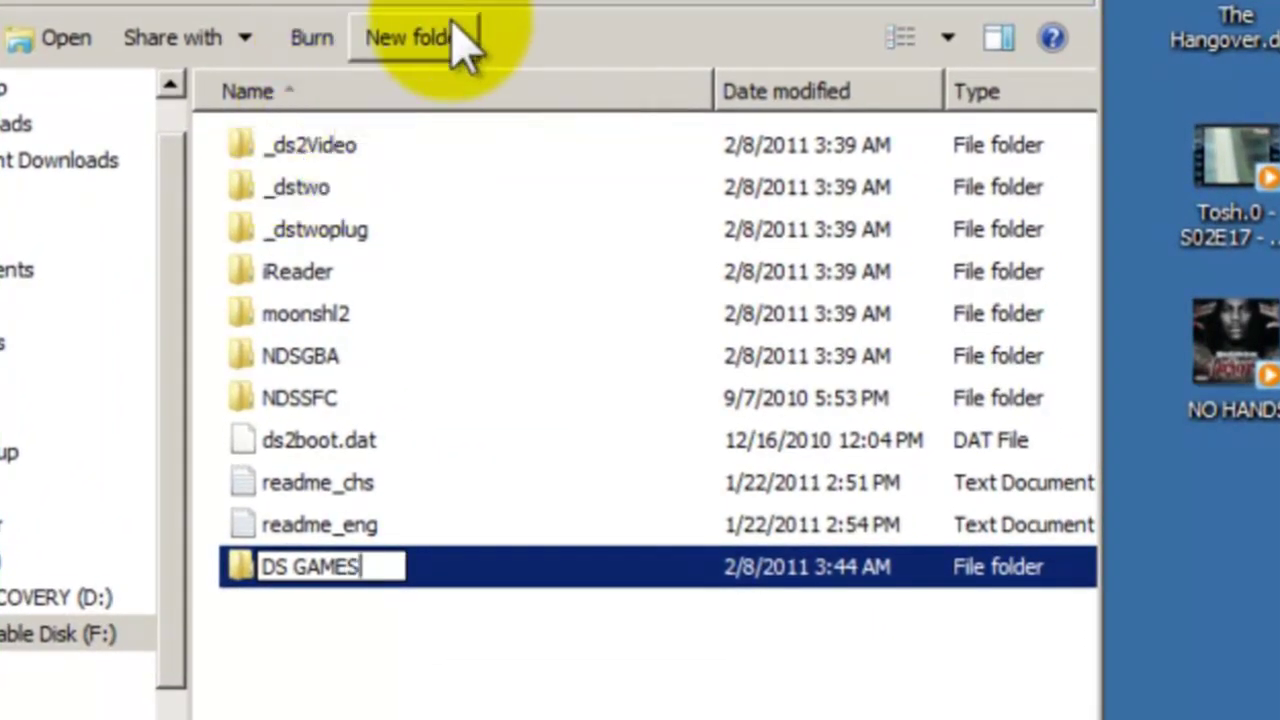
pyautogui.click(458, 42)
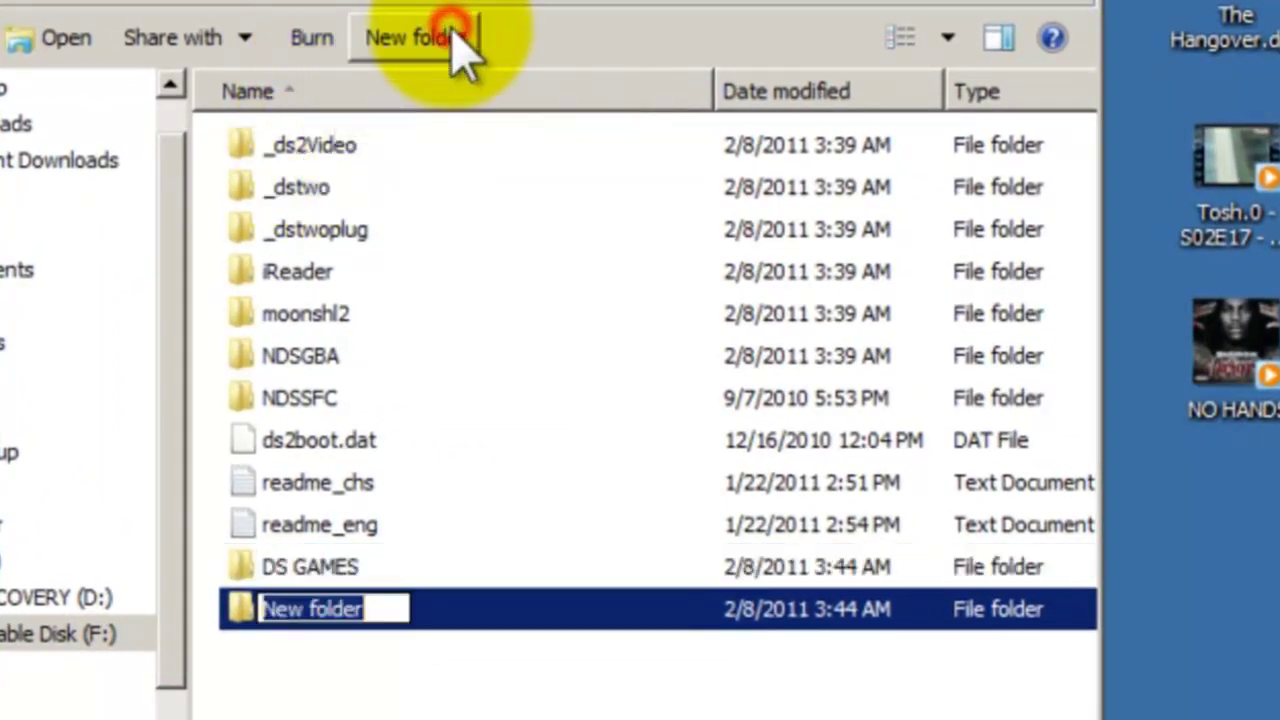
pyautogui.write('DS MEDIA')
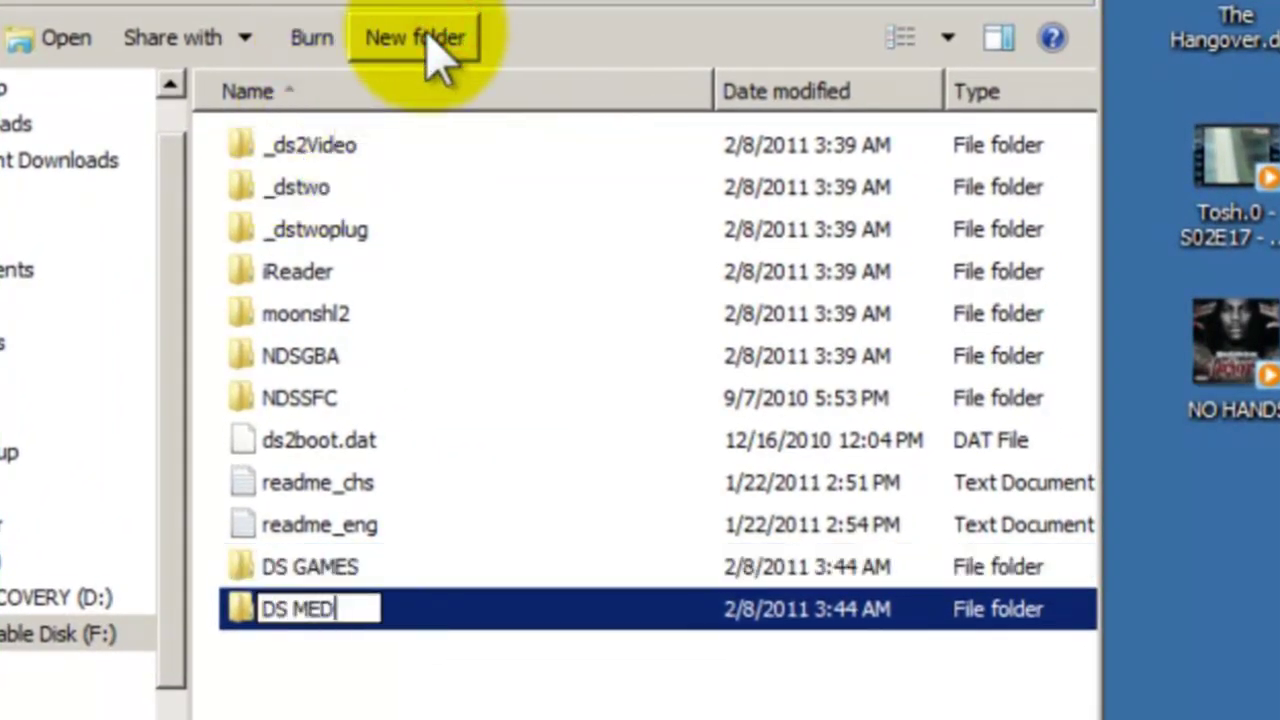
pyautogui.click(343, 658)
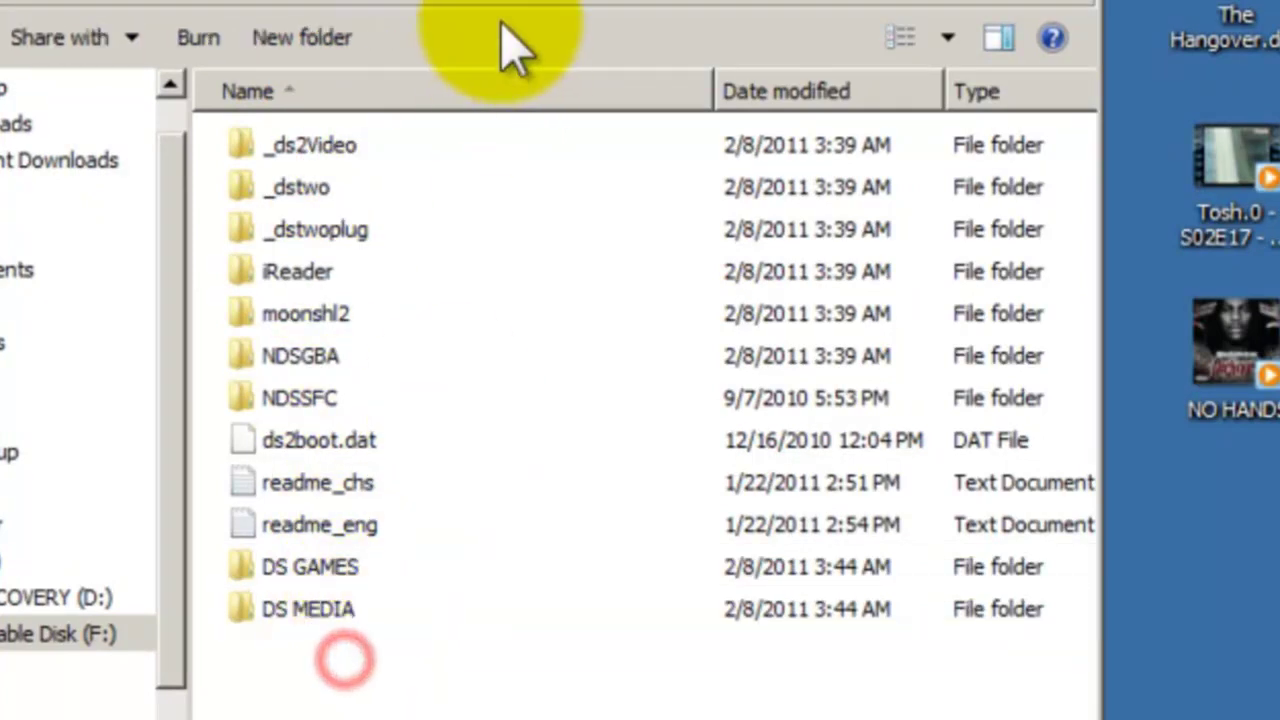
pyautogui.click(329, 38)
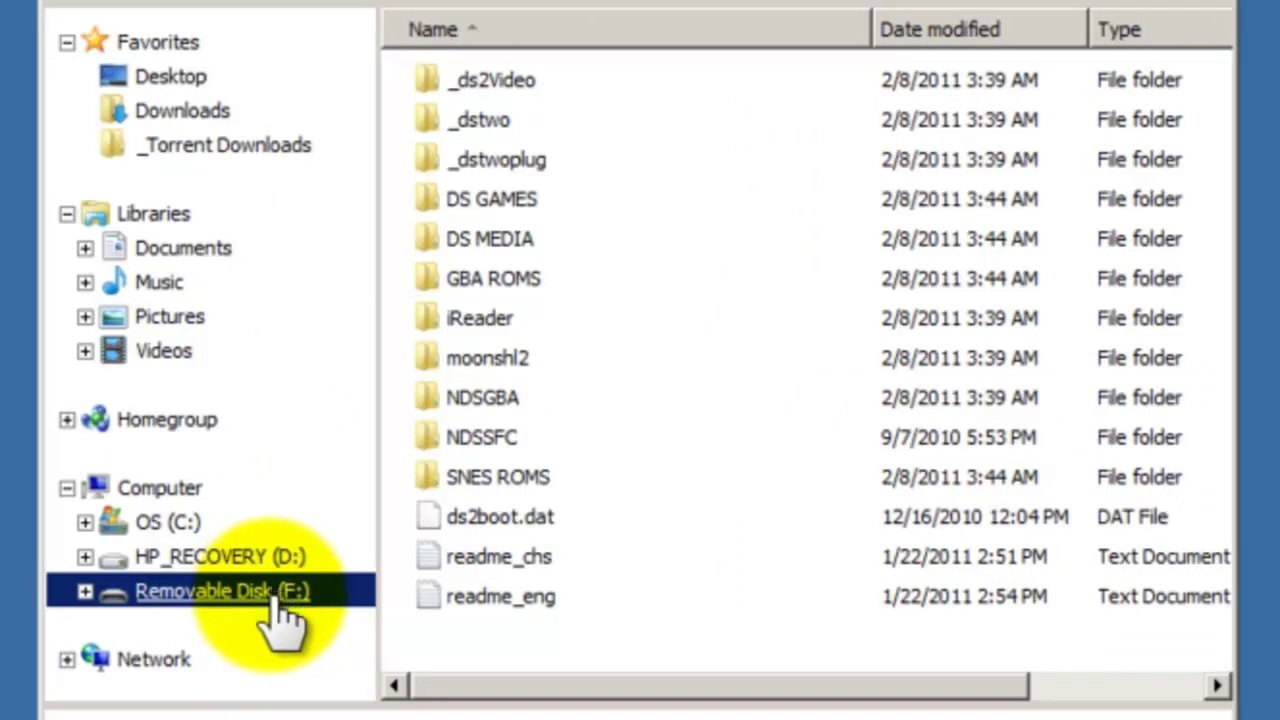
# Eject Removable Disk (F:) from the computer and dismiss the safe-removal notification
pyautogui.rightClick(275, 594)
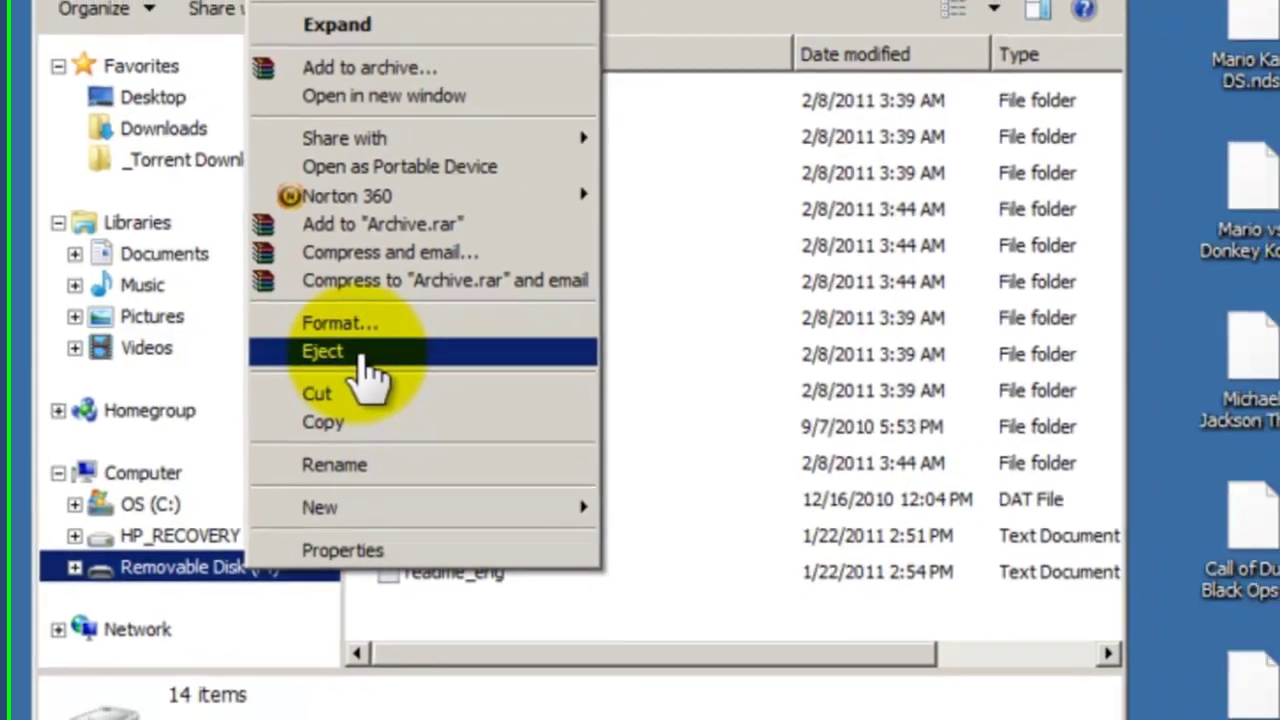
pyautogui.click(403, 362)
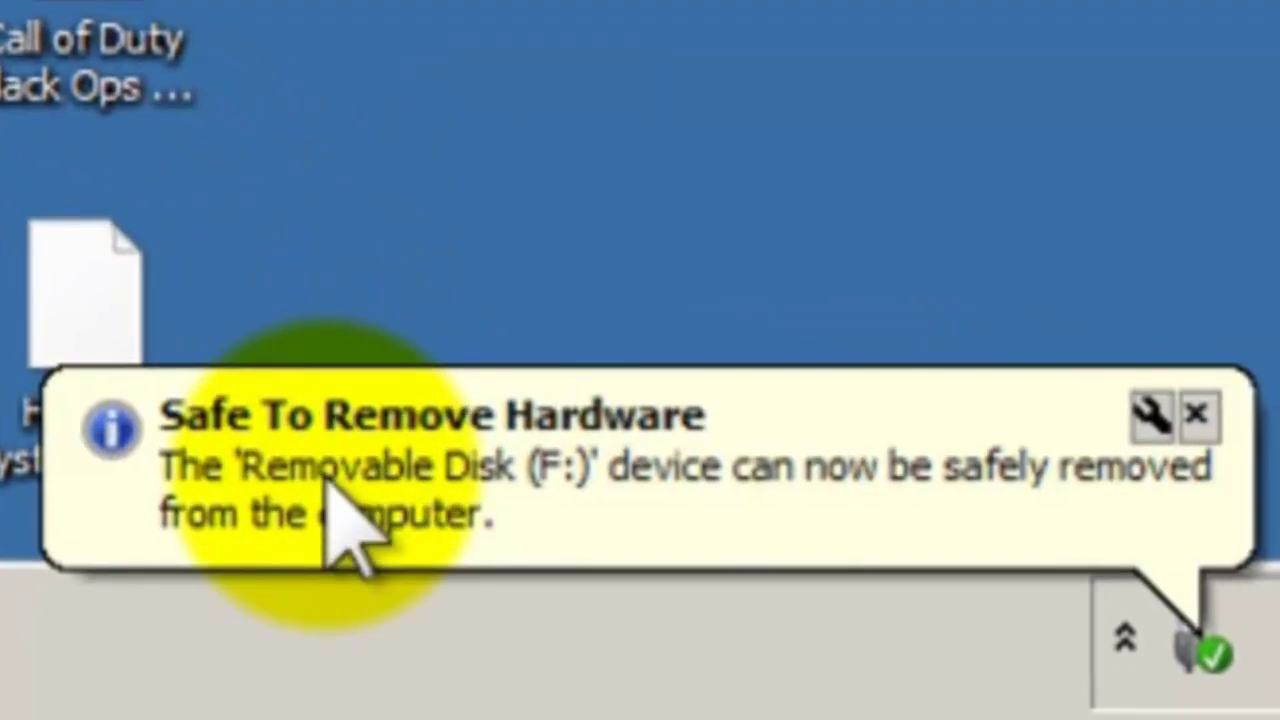
pyautogui.click(1196, 413)
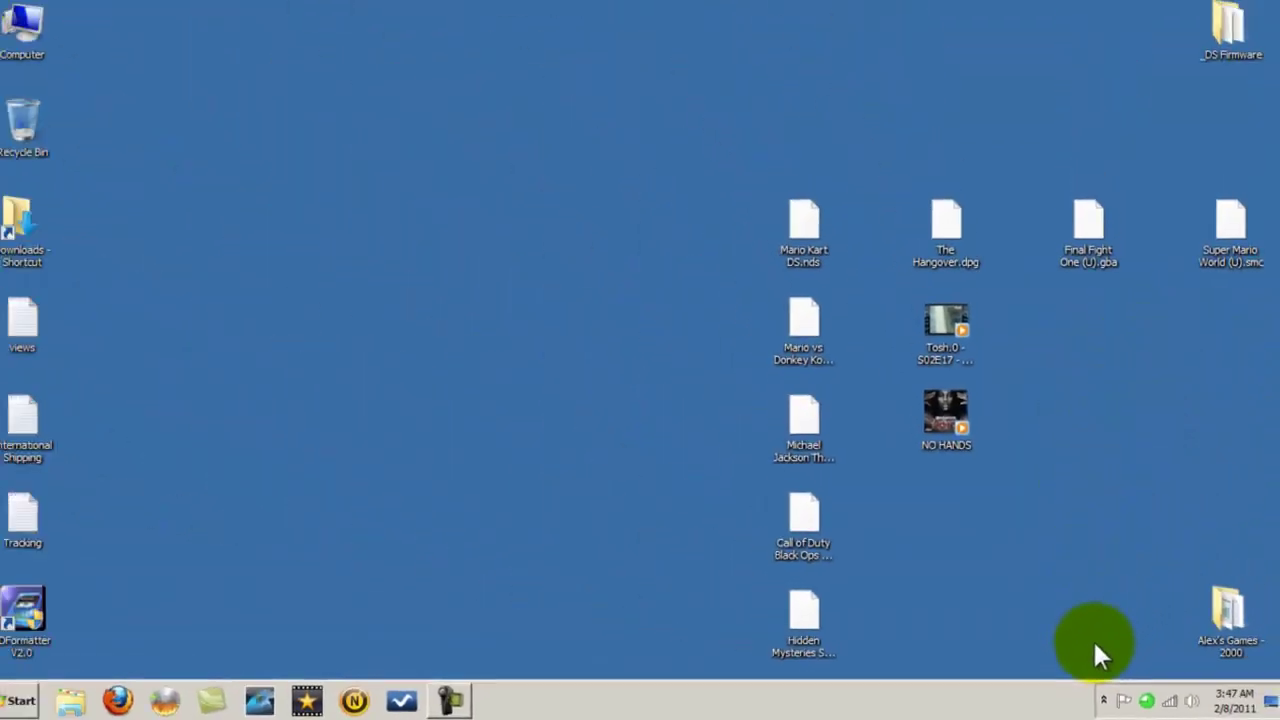